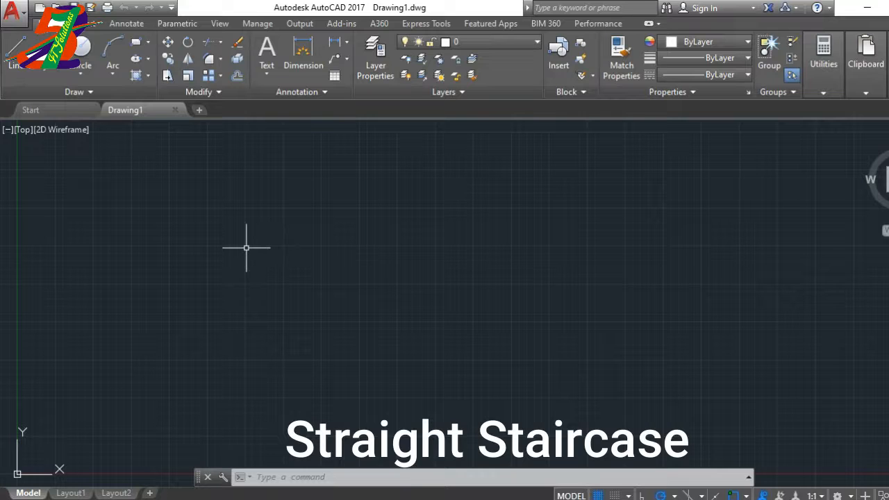
Step: Set the drawing's length units to Engineering with a precision of 0'-0.0"
{"action": "type", "text": "u"}
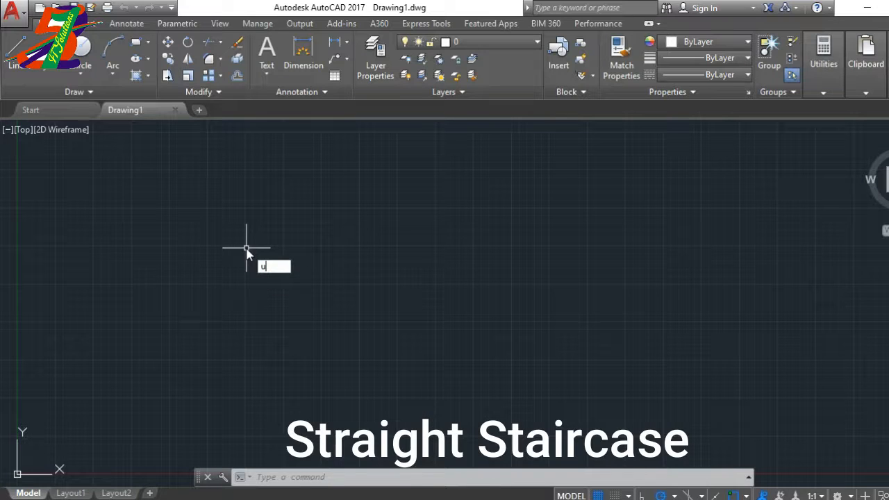
{"action": "type", "text": "n"}
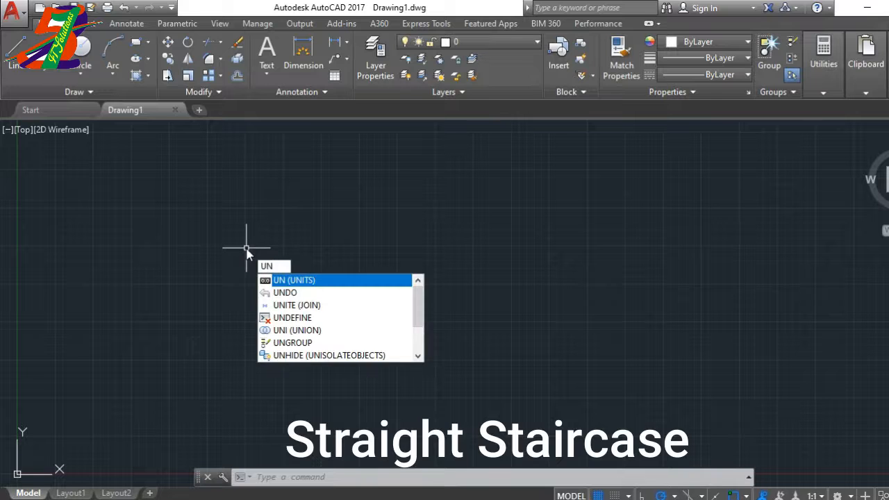
{"action": "key", "text": "Return"}
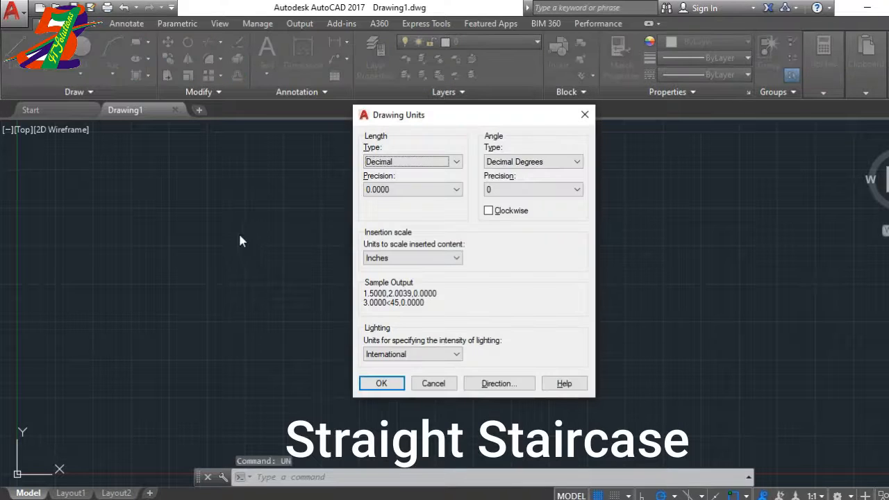
{"action": "left_click", "coordinate": [424, 164]}
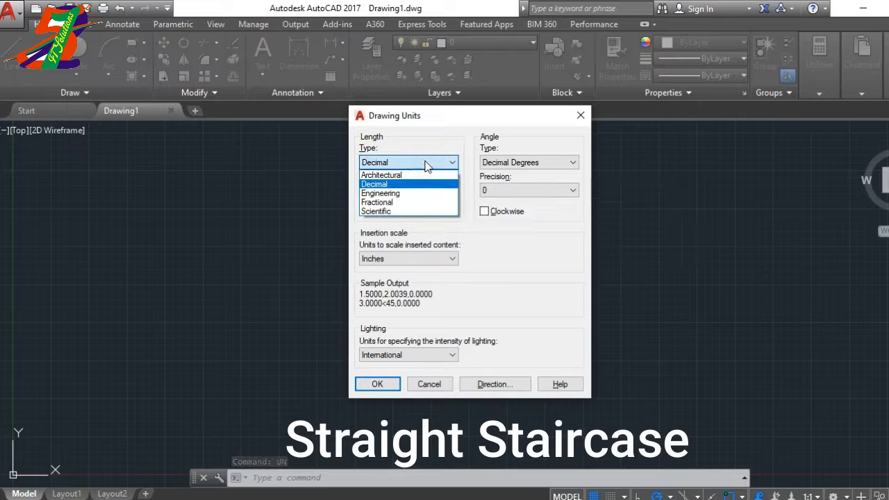
{"action": "left_click", "coordinate": [401, 200]}
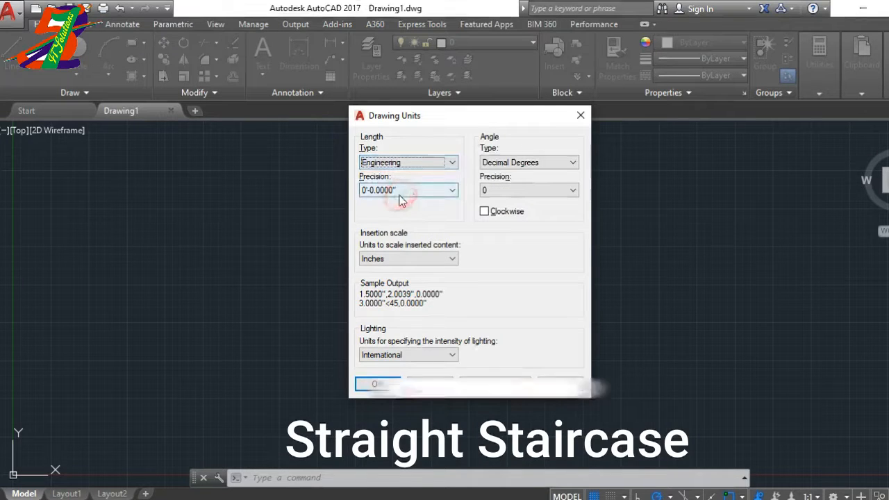
{"action": "left_click", "coordinate": [411, 189]}
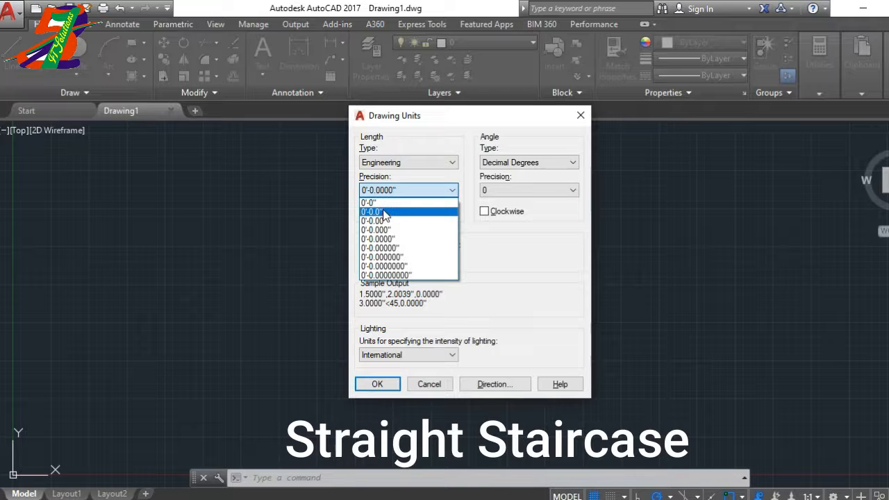
{"action": "left_click", "coordinate": [384, 211]}
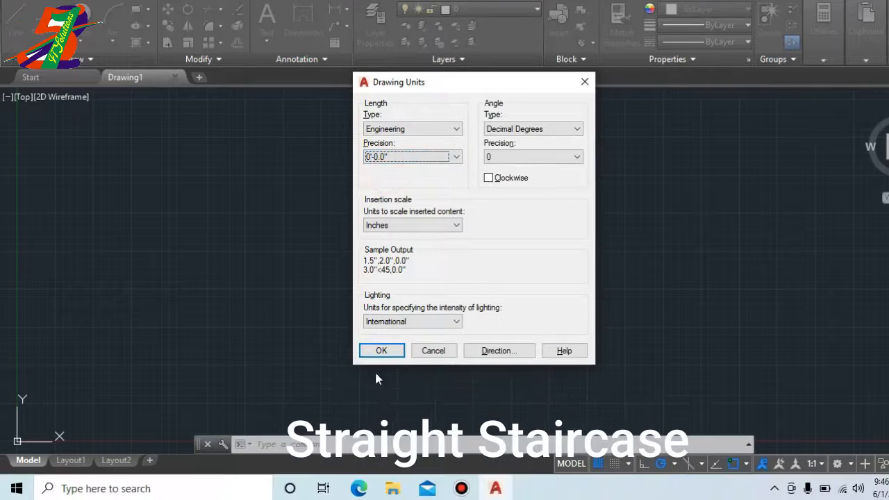
{"action": "left_click", "coordinate": [381, 351]}
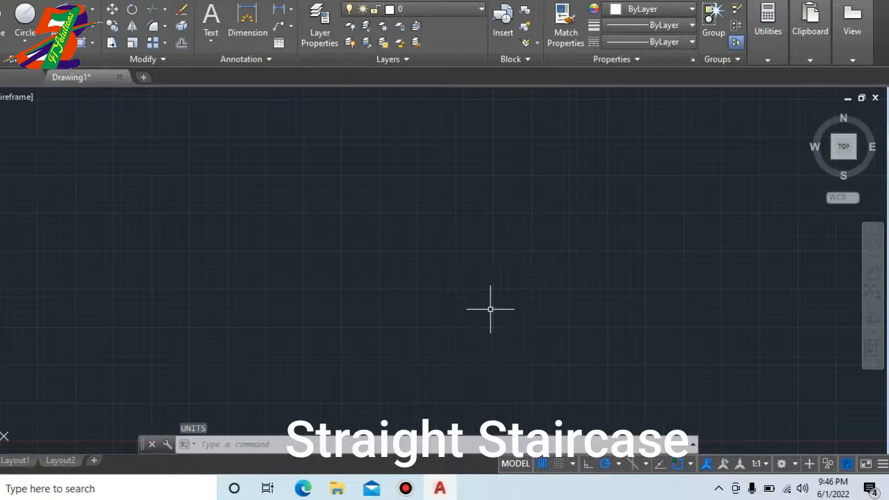
Step: Modify the Standard dimension style's primary units to the Engineering format with 0'-0.0" precision
{"action": "type", "text": "D"}
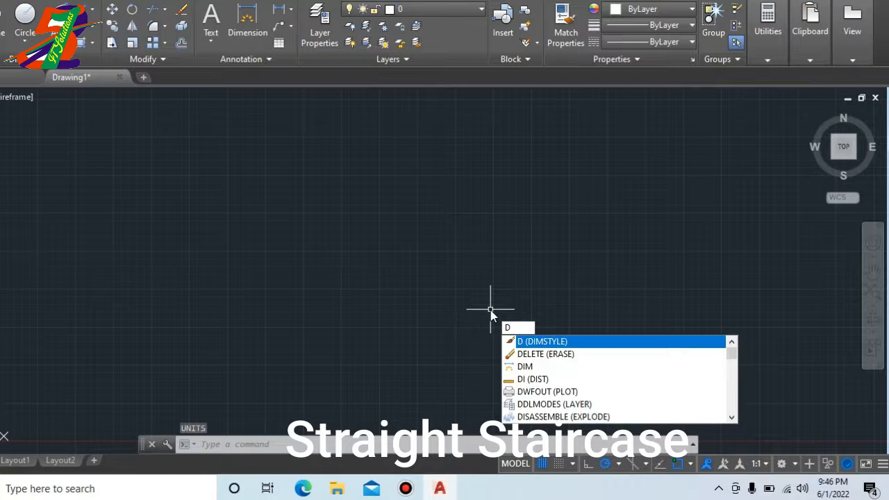
{"action": "key", "text": "Return"}
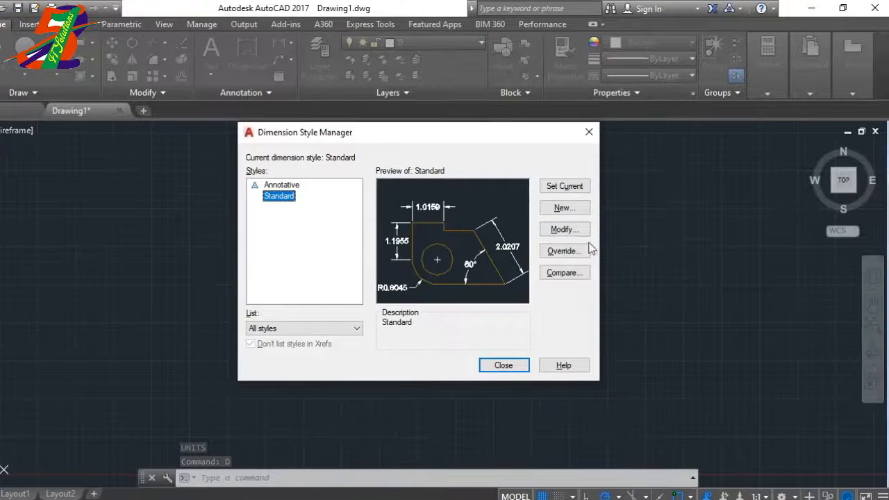
{"action": "left_click", "coordinate": [568, 230]}
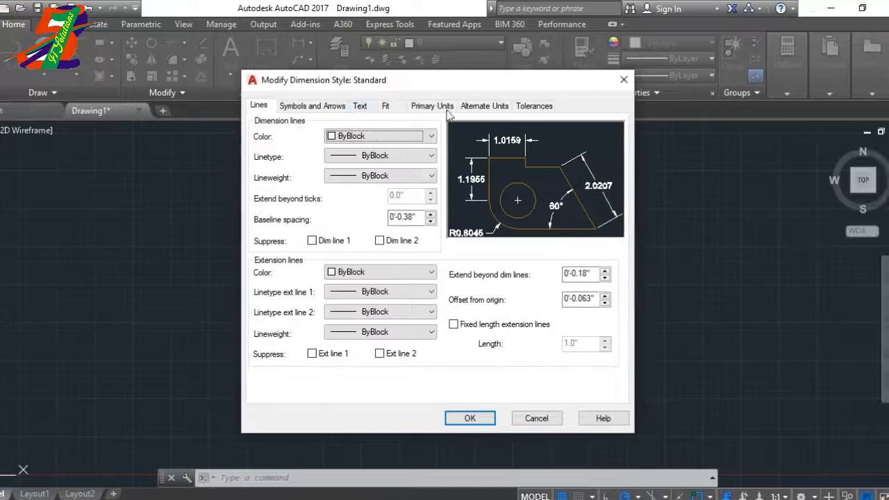
{"action": "left_click", "coordinate": [447, 110]}
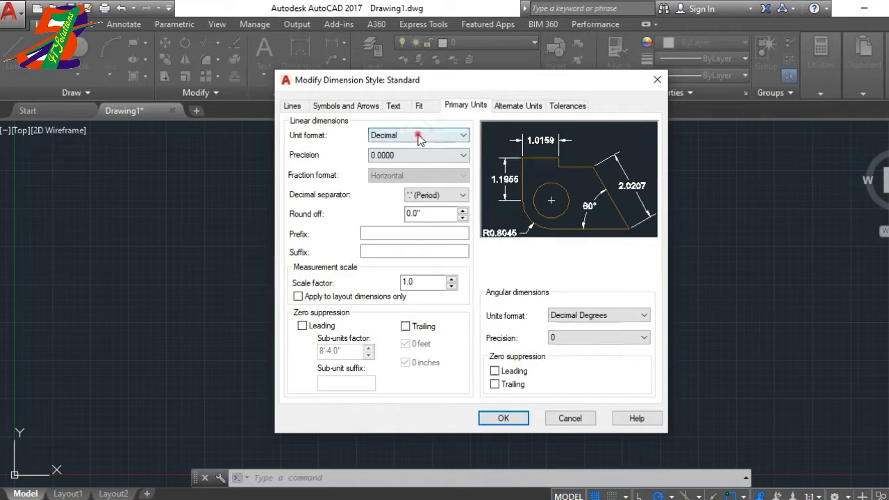
{"action": "left_click", "coordinate": [419, 136]}
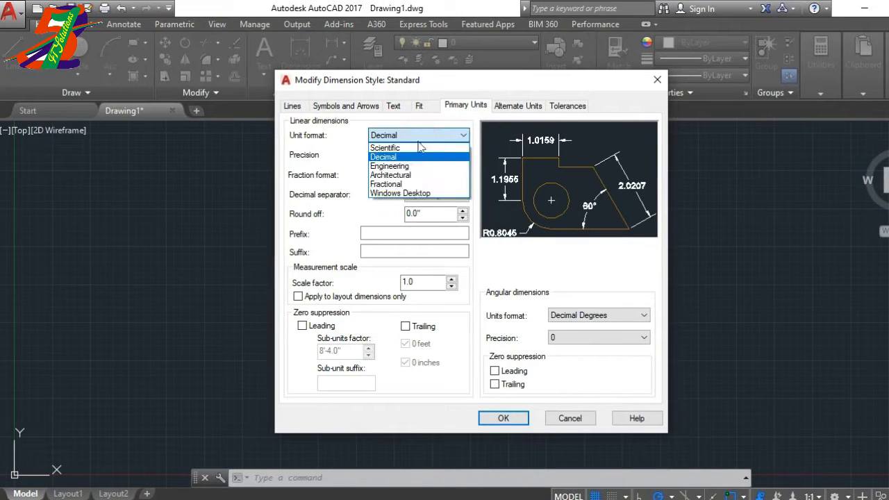
{"action": "left_click", "coordinate": [421, 162]}
{"action": "left_click", "coordinate": [421, 157]}
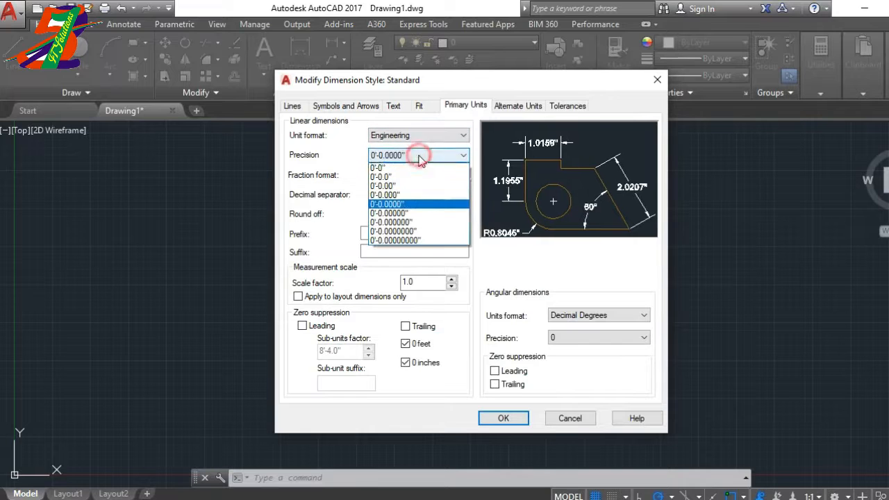
{"action": "left_click", "coordinate": [387, 177]}
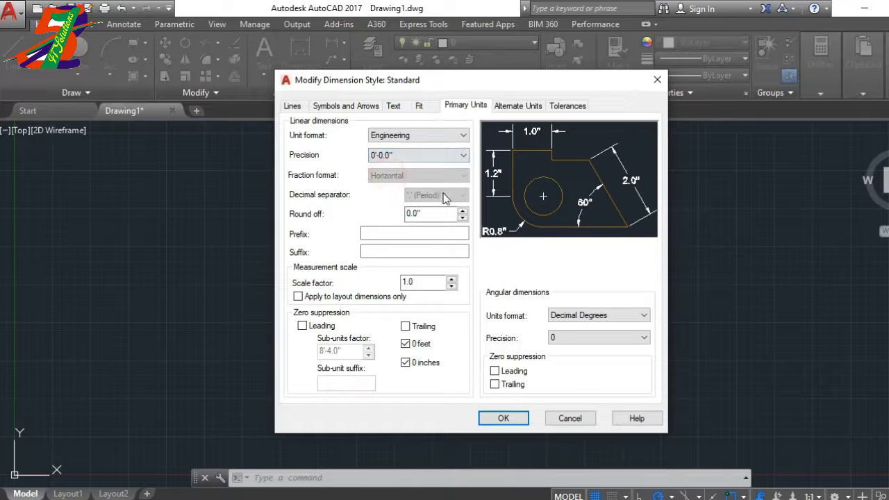
Step: Set the Standard dimension style's overall scale to 10 and make that style current
{"action": "left_click", "coordinate": [421, 107]}
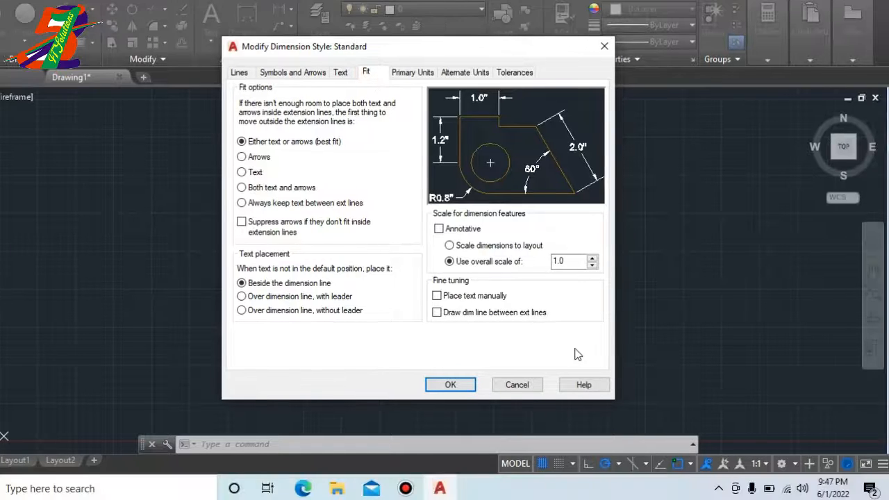
{"action": "left_click", "coordinate": [628, 295]}
{"action": "left_click_drag", "start_coordinate": [572, 261], "coordinate": [505, 248]}
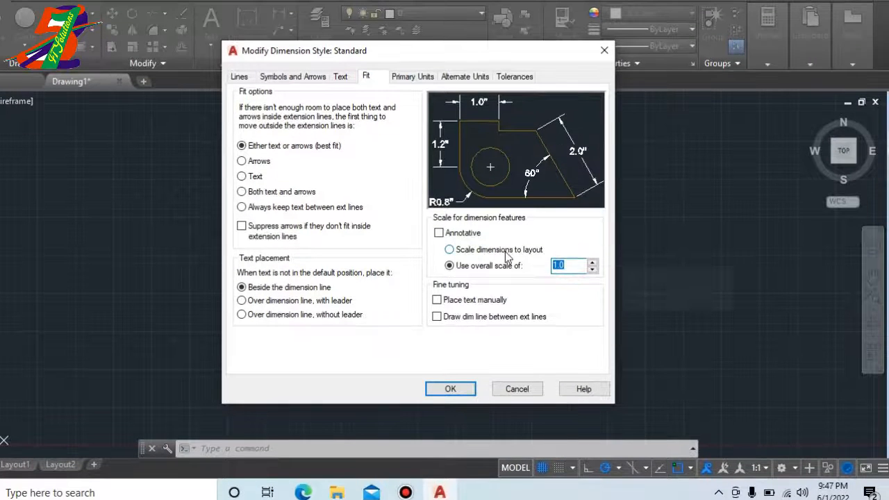
{"action": "type", "text": "1"}
{"action": "left_click", "coordinate": [451, 385]}
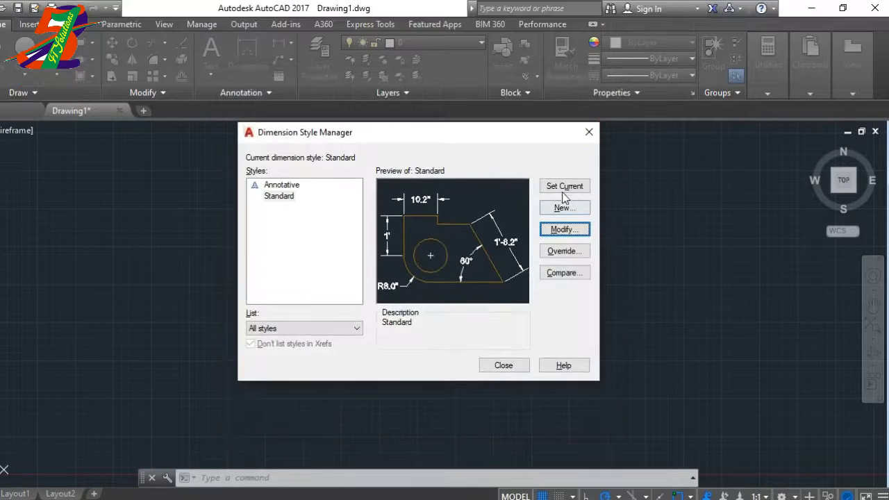
{"action": "left_click", "coordinate": [565, 186]}
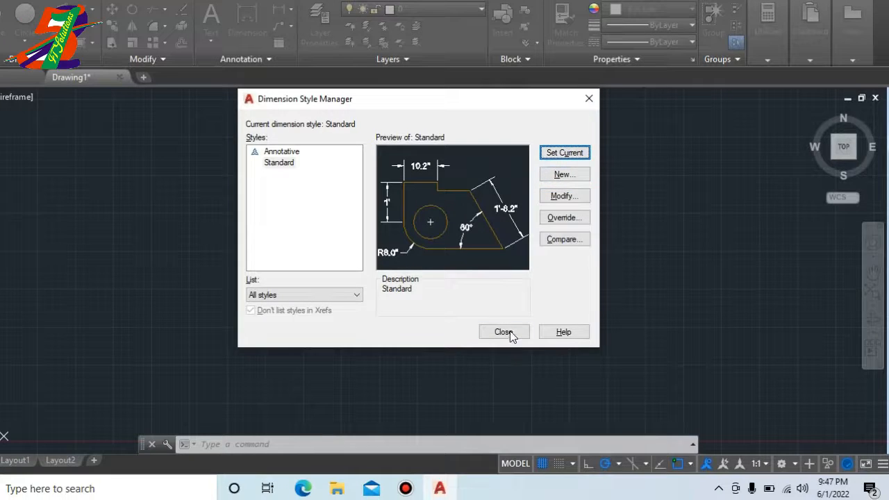
{"action": "left_click", "coordinate": [505, 332]}
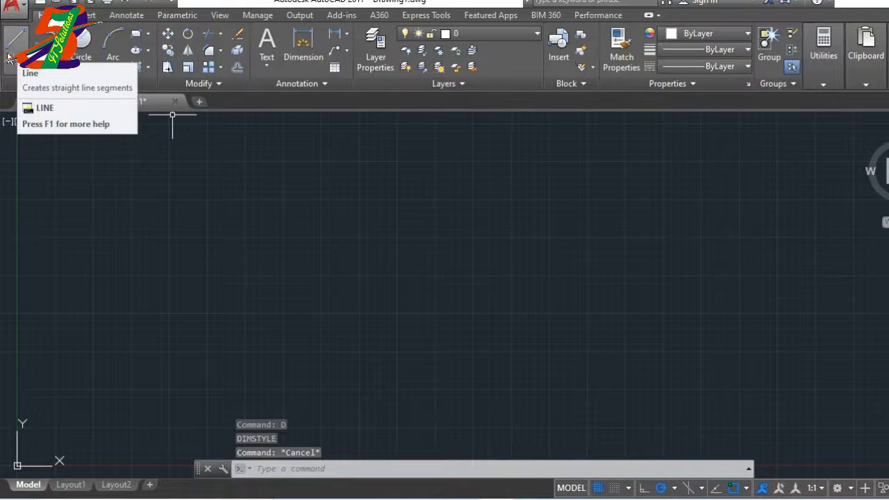
Step: Try drawing a 13' line with Ortho off, and erase it
{"action": "type", "text": "l"}
{"action": "key", "text": "Return"}
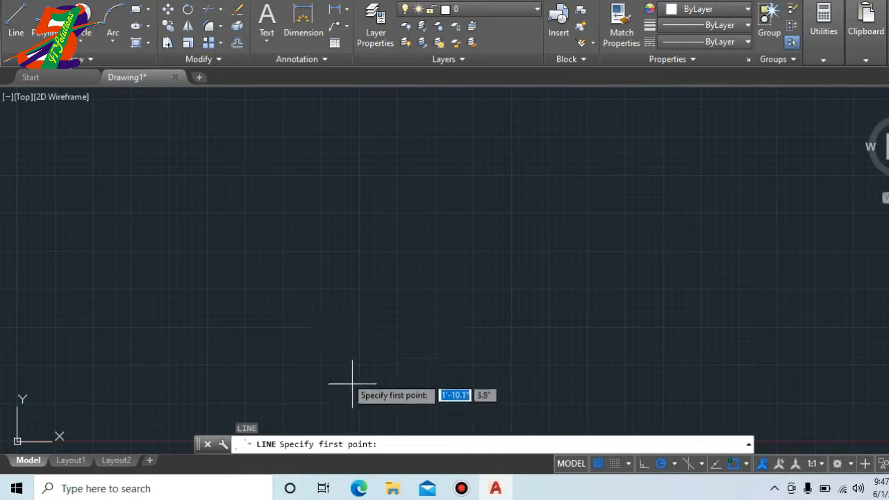
{"action": "left_click", "coordinate": [318, 362]}
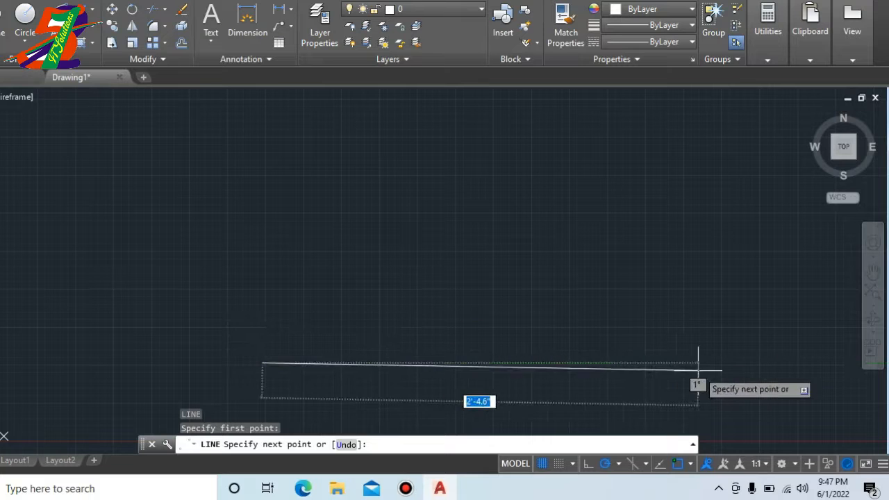
{"action": "type", "text": "13"}
{"action": "key", "text": "Return"}
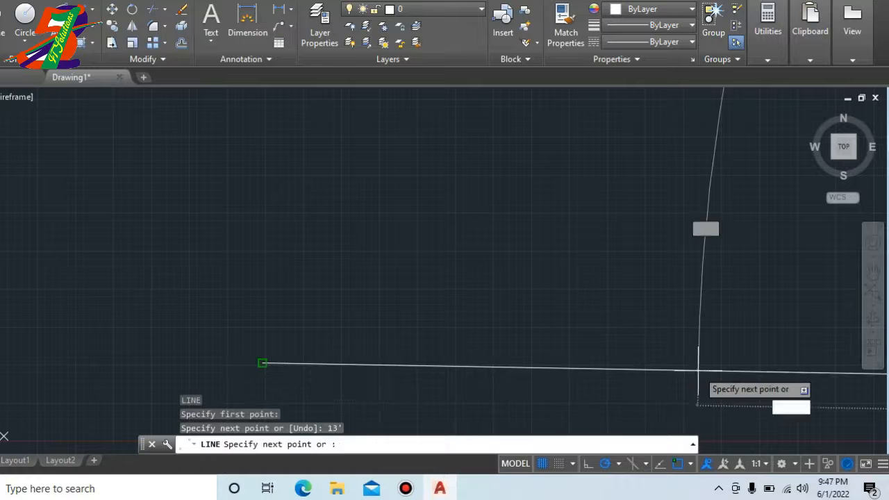
{"action": "key", "text": "Escape"}
{"action": "left_click", "coordinate": [604, 369]}
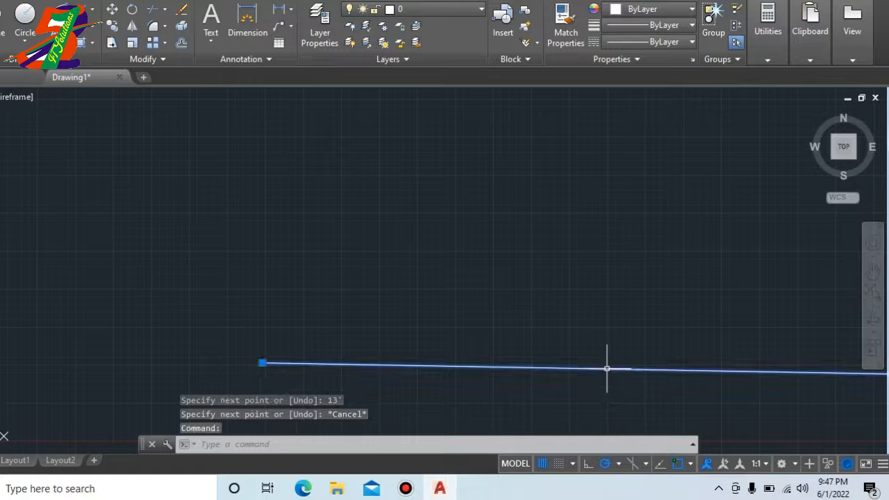
{"action": "key", "text": "Delete"}
Step: Turn on Ortho mode and draw a horizontal 13' line for the lower side of the staircase
{"action": "key", "text": "F8"}
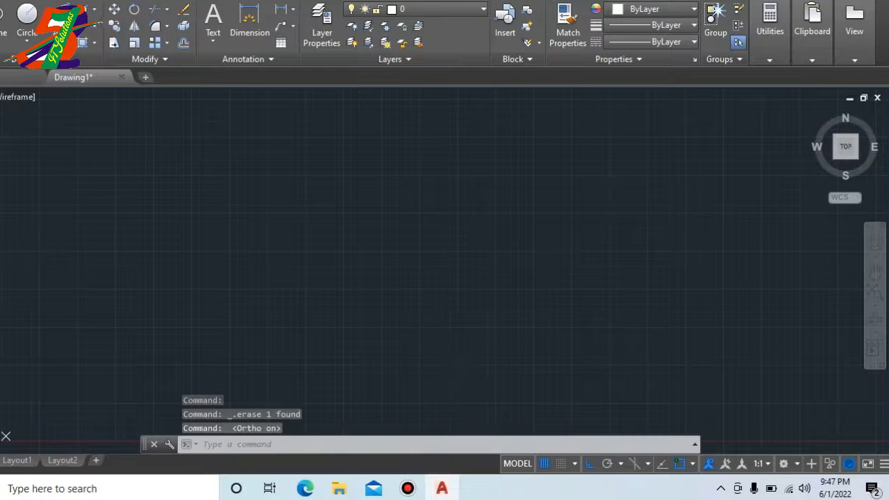
{"action": "key", "text": "Escape"}
{"action": "type", "text": "l"}
{"action": "key", "text": "Return"}
{"action": "left_click", "coordinate": [261, 361]}
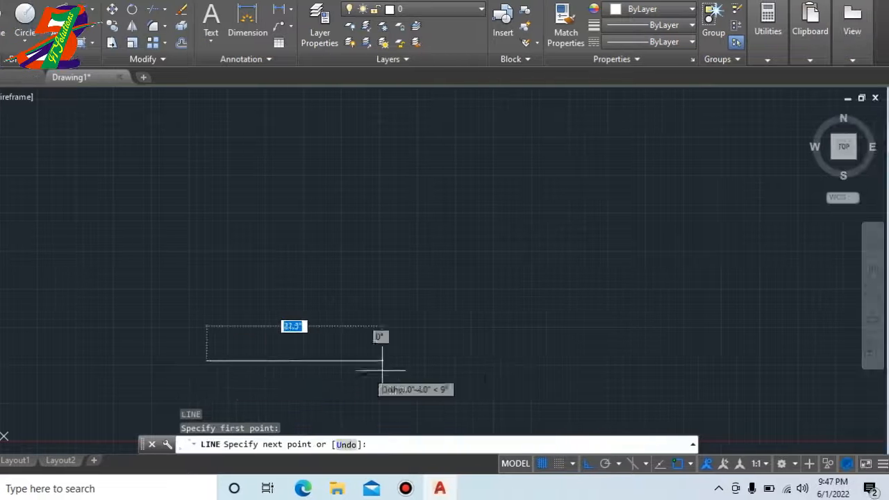
{"action": "type", "text": "13"}
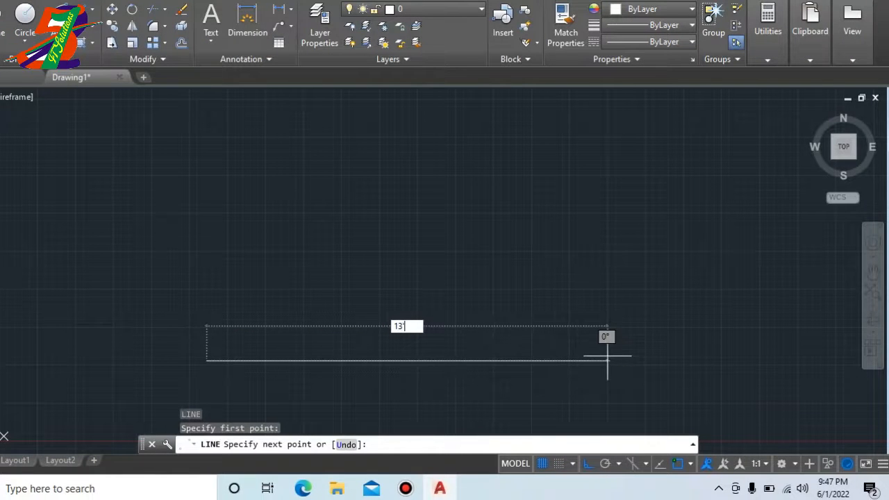
{"action": "type", "text": "'"}
{"action": "key", "text": "Return"}
{"action": "key", "text": "Escape"}
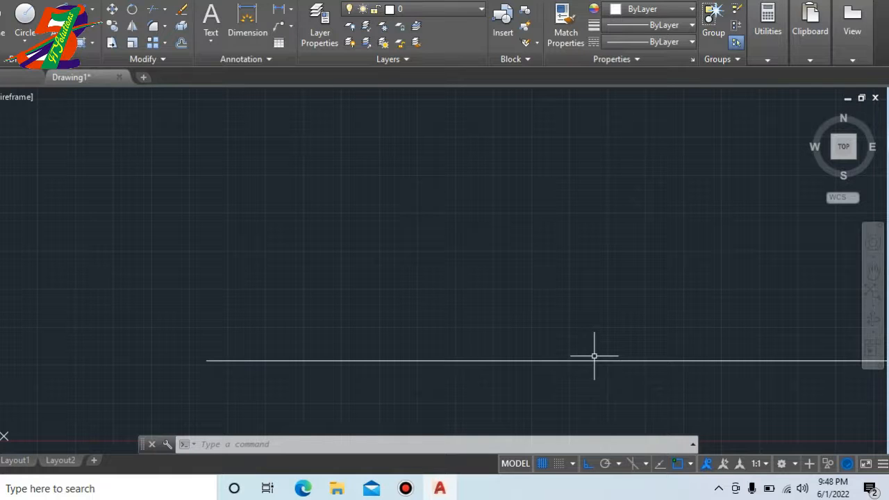
Step: Offset the 13' line upward by 3' to form the upper side of the staircase
{"action": "key", "text": "Escape"}
{"action": "key", "text": "Escape"}
{"action": "type", "text": "o"}
{"action": "key", "text": "Return"}
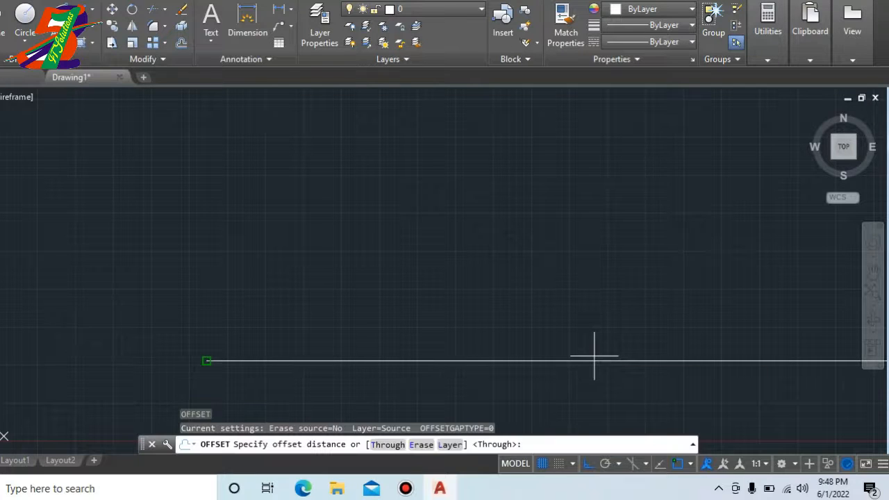
{"action": "type", "text": "3'"}
{"action": "key", "text": "Return"}
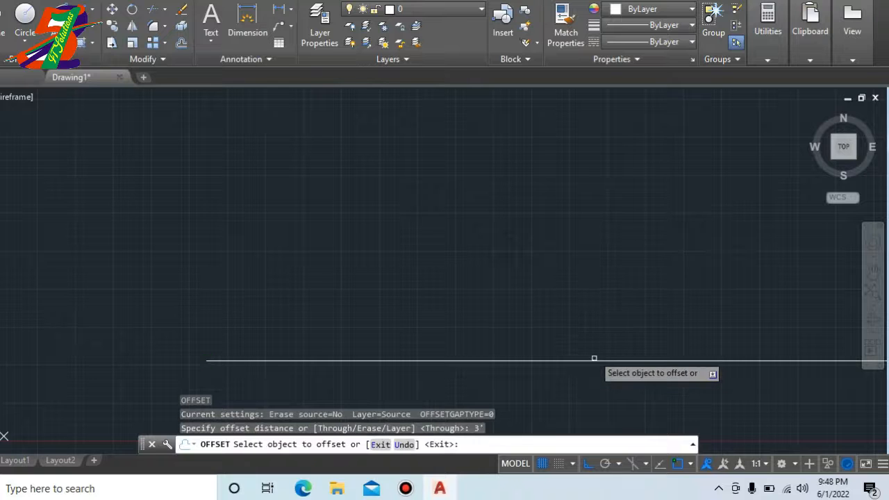
{"action": "left_click", "coordinate": [595, 360]}
{"action": "left_click", "coordinate": [596, 309]}
{"action": "scroll", "coordinate": [313, 368], "scroll_direction": "down", "scroll_amount": 2}
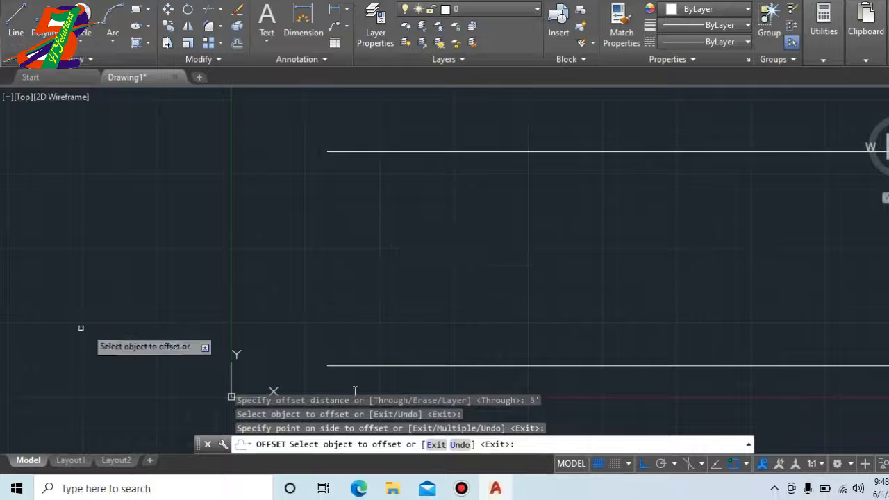
{"action": "key", "text": "Escape"}
{"action": "key", "text": "Escape"}
{"action": "key", "text": "Escape"}
Step: Draw a vertical line joining the left endpoints of the two long horizontal lines
{"action": "type", "text": "l"}
{"action": "key", "text": "Return"}
{"action": "left_click", "coordinate": [327, 183]}
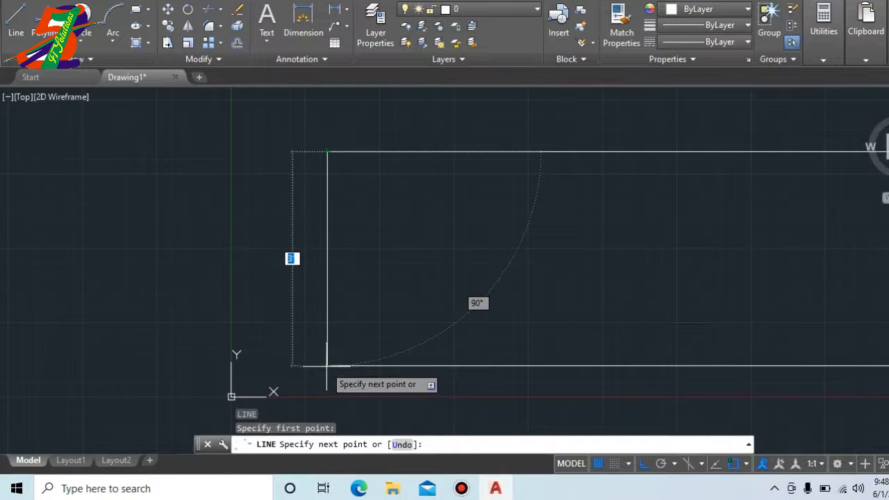
{"action": "left_click", "coordinate": [327, 366]}
{"action": "key", "text": "Escape"}
{"action": "key", "text": "Escape"}
Step: Offset the vertical end line 2" to the right, inside the staircase outline
{"action": "type", "text": "o"}
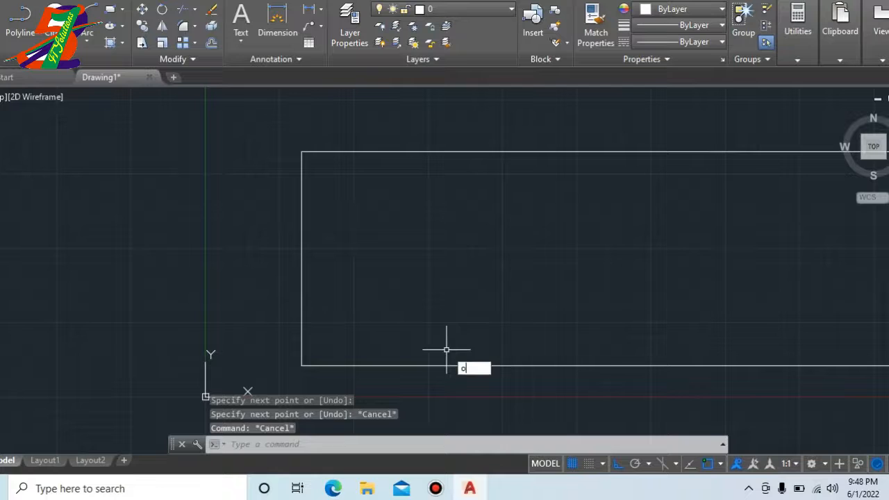
{"action": "key", "text": "Return"}
{"action": "type", "text": "2"}
{"action": "key", "text": "Return"}
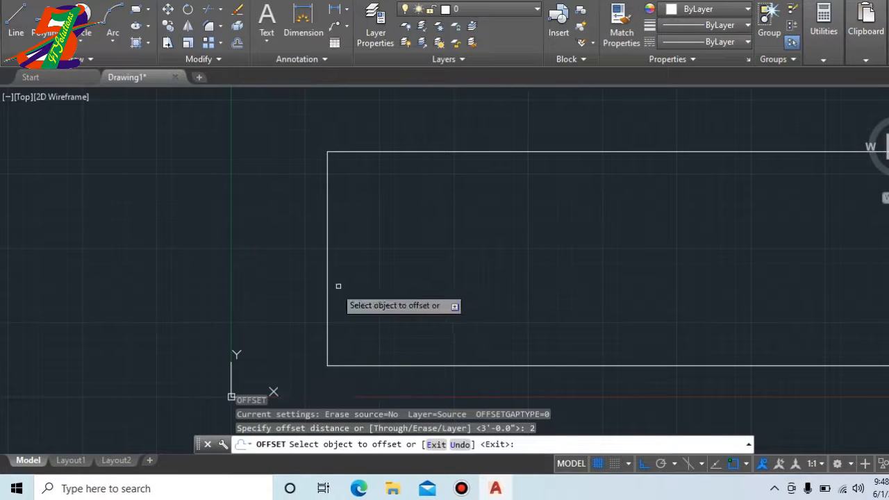
{"action": "left_click", "coordinate": [327, 295]}
{"action": "left_click", "coordinate": [337, 312]}
{"action": "key", "text": "Escape"}
Step: Delete the original vertical line at the left endpoints, keeping its offset copy
{"action": "left_click", "coordinate": [327, 300]}
{"action": "key", "text": "Delete"}
{"action": "key", "text": "Escape"}
{"action": "key", "text": "Escape"}
{"action": "key", "text": "Escape"}
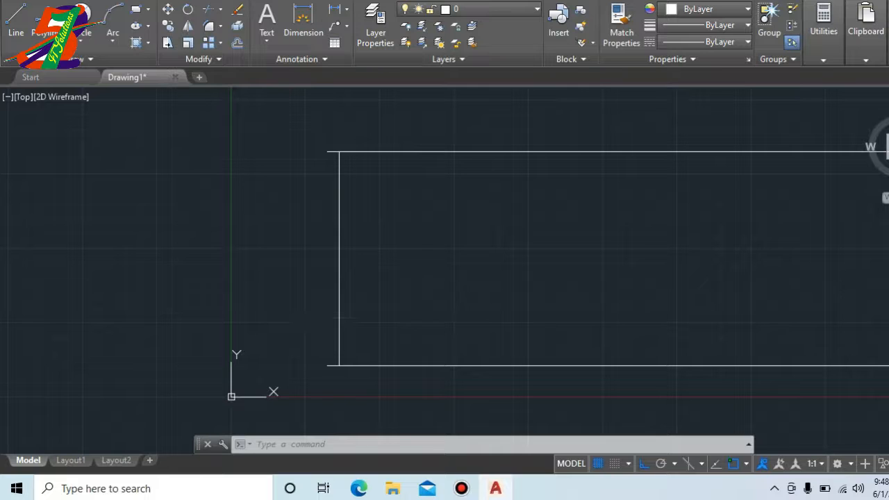
Step: Offset the left end line 9" to the right, repeating from each new line to make the first five step lines
{"action": "key", "text": "Escape"}
{"action": "key", "text": "Escape"}
{"action": "type", "text": "o"}
{"action": "key", "text": "Return"}
{"action": "type", "text": "9"}
{"action": "key", "text": "Return"}
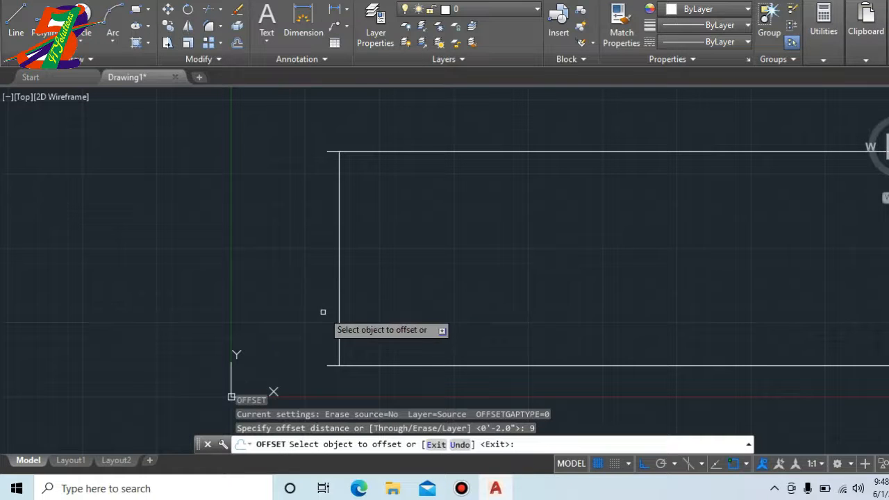
{"action": "left_click", "coordinate": [339, 266]}
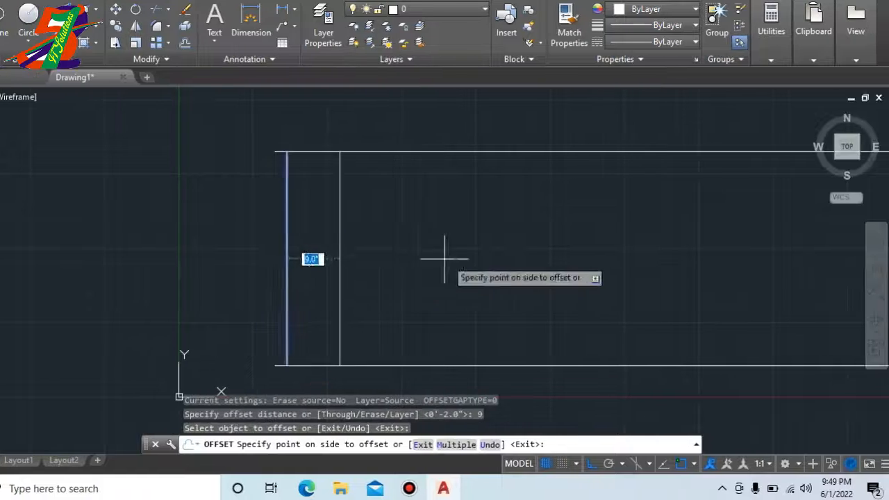
{"action": "left_click", "coordinate": [428, 256]}
{"action": "left_click", "coordinate": [339, 288]}
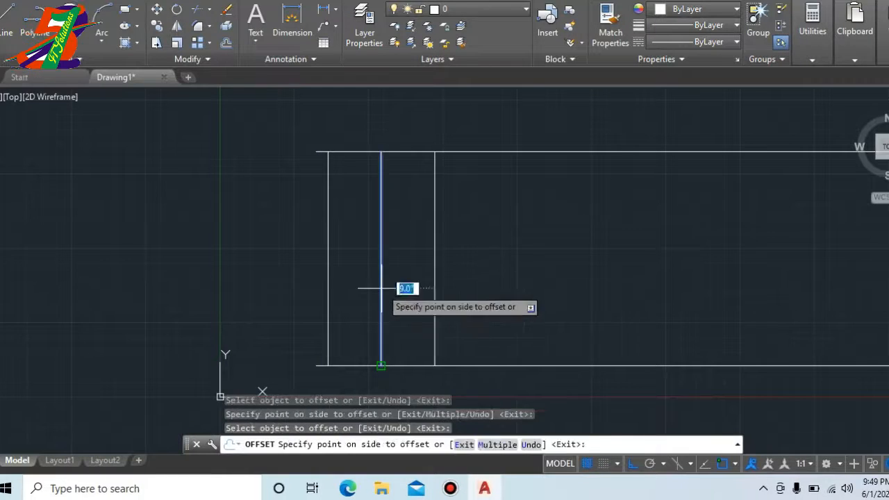
{"action": "left_click", "coordinate": [425, 284]}
{"action": "left_click", "coordinate": [435, 284]}
{"action": "left_click", "coordinate": [444, 276]}
{"action": "left_click", "coordinate": [445, 284]}
{"action": "left_click", "coordinate": [486, 281]}
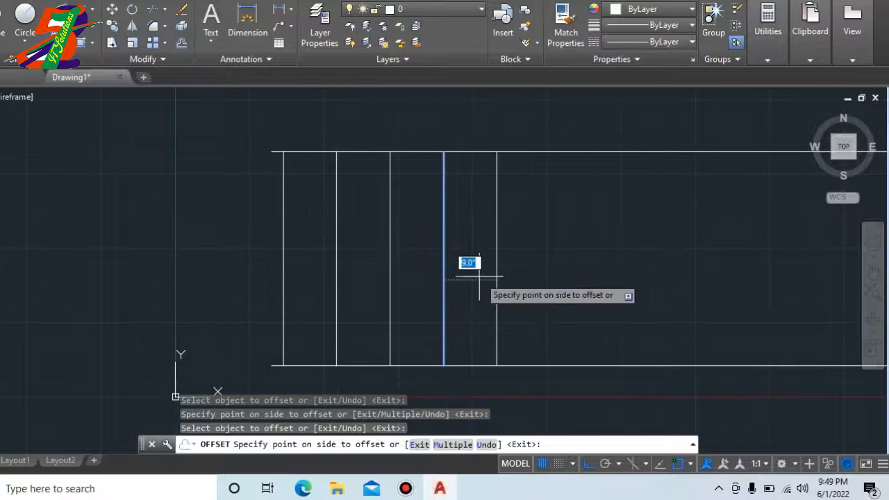
{"action": "left_click", "coordinate": [496, 282]}
{"action": "left_click", "coordinate": [528, 285]}
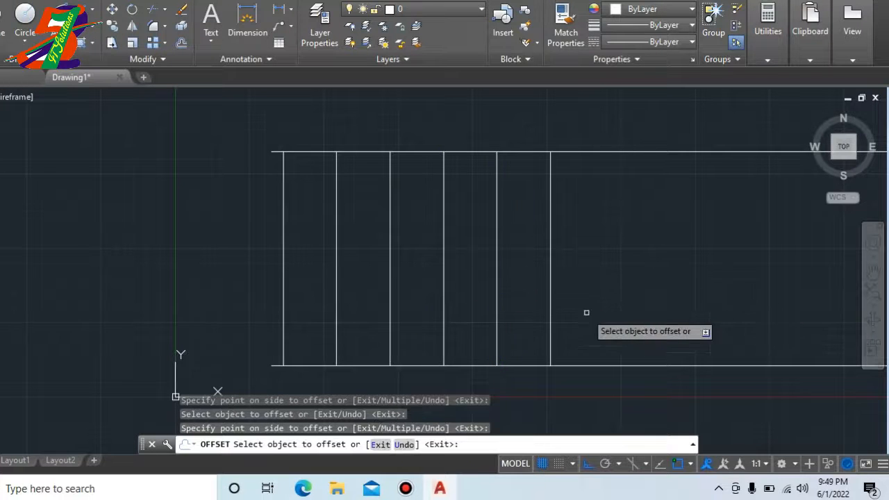
Step: Continue the 9" offsets rightward from the fifth copy, adding five more step lines across the staircase
{"action": "left_click", "coordinate": [556, 314]}
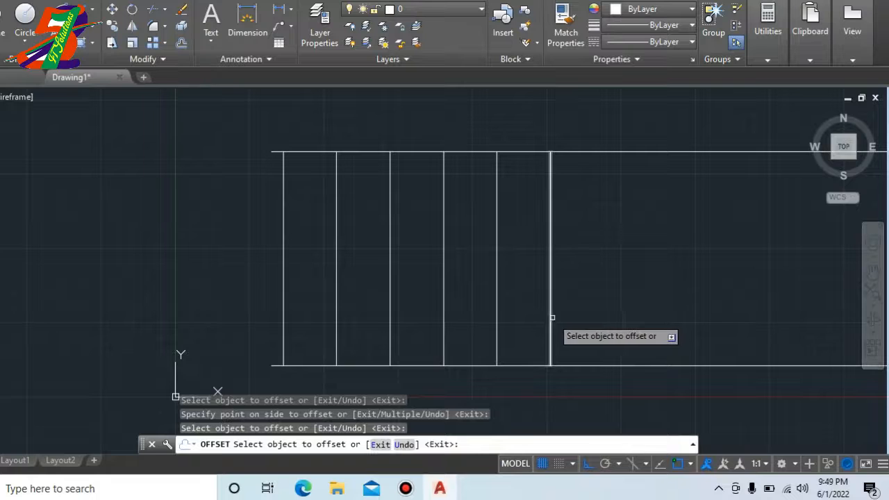
{"action": "left_click", "coordinate": [552, 318]}
{"action": "left_click", "coordinate": [629, 306]}
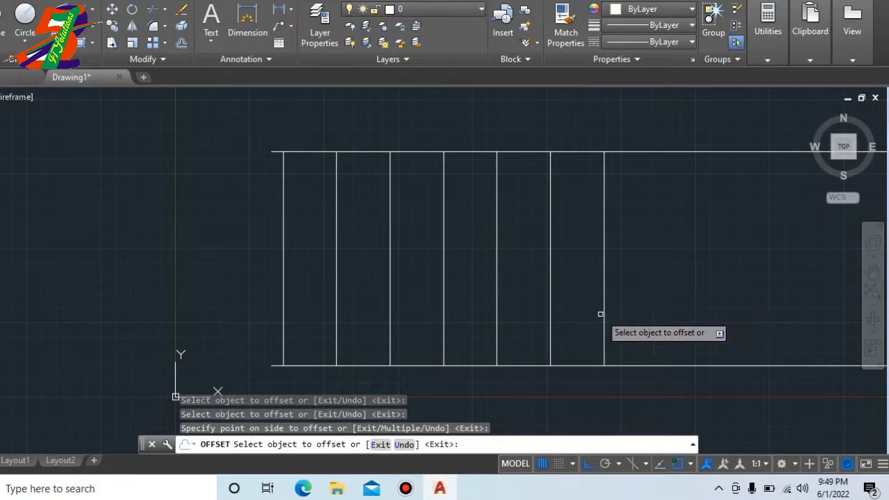
{"action": "left_click", "coordinate": [604, 311]}
{"action": "left_click", "coordinate": [636, 304]}
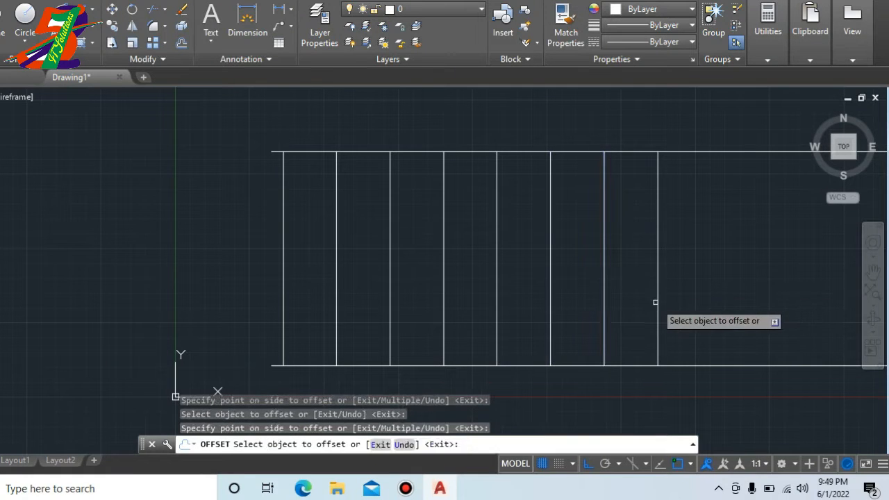
{"action": "left_click", "coordinate": [658, 302]}
{"action": "left_click", "coordinate": [711, 290]}
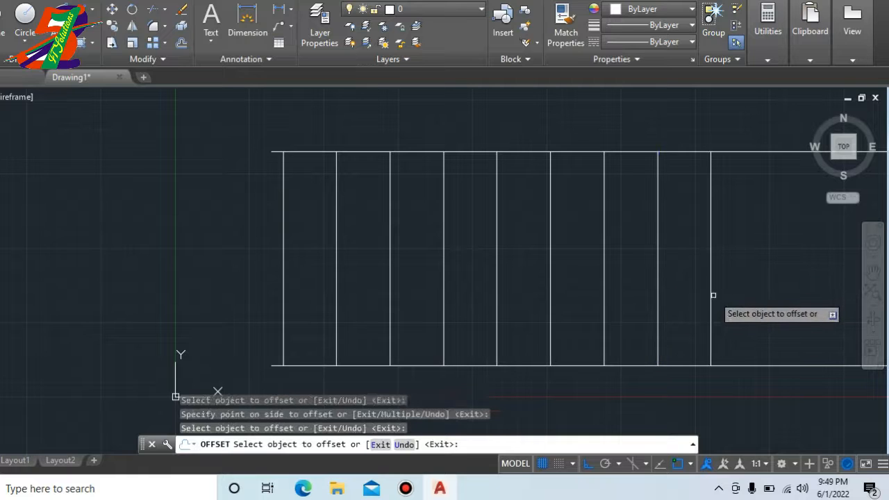
{"action": "left_click", "coordinate": [711, 294]}
{"action": "left_click", "coordinate": [771, 295]}
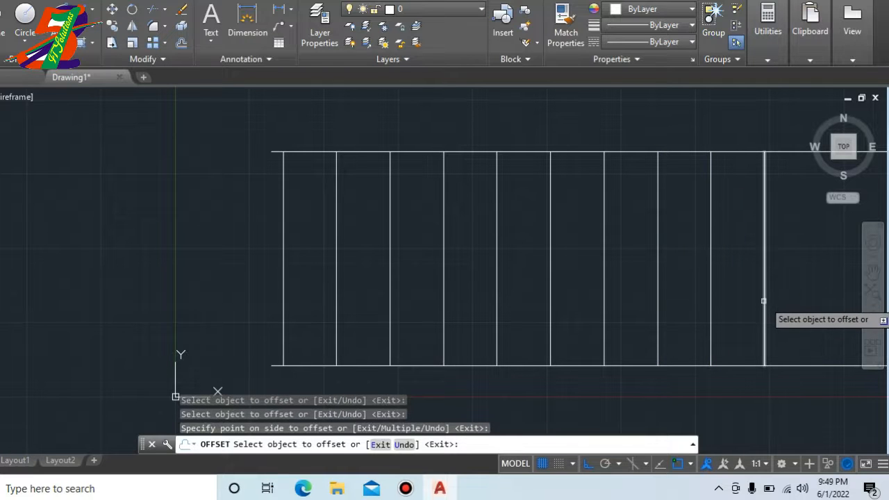
{"action": "left_click", "coordinate": [764, 302]}
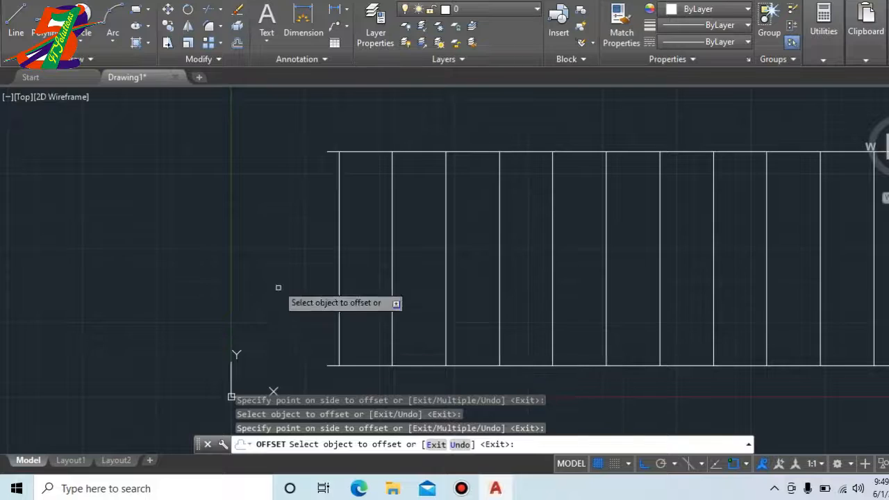
{"action": "type", "text": "z"}
{"action": "key", "text": "Return"}
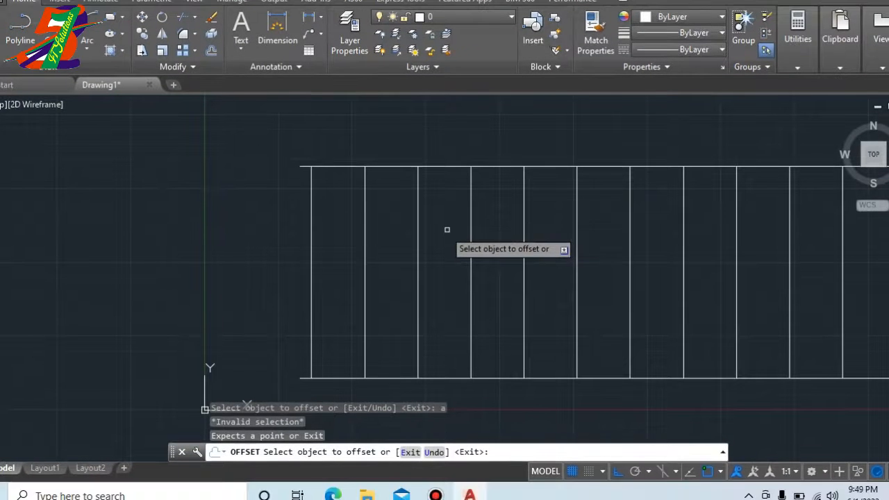
{"action": "key", "text": "Escape"}
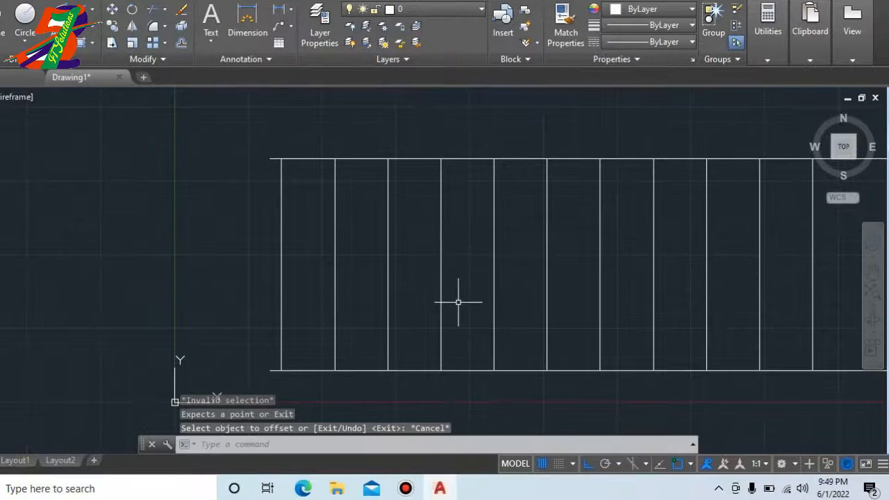
Step: Offset the rightmost step line by 9" repeatedly, adding seven more step lines up to the right end of the staircase
{"action": "type", "text": "z"}
{"action": "key", "text": "Return"}
{"action": "type", "text": "a"}
{"action": "key", "text": "Return"}
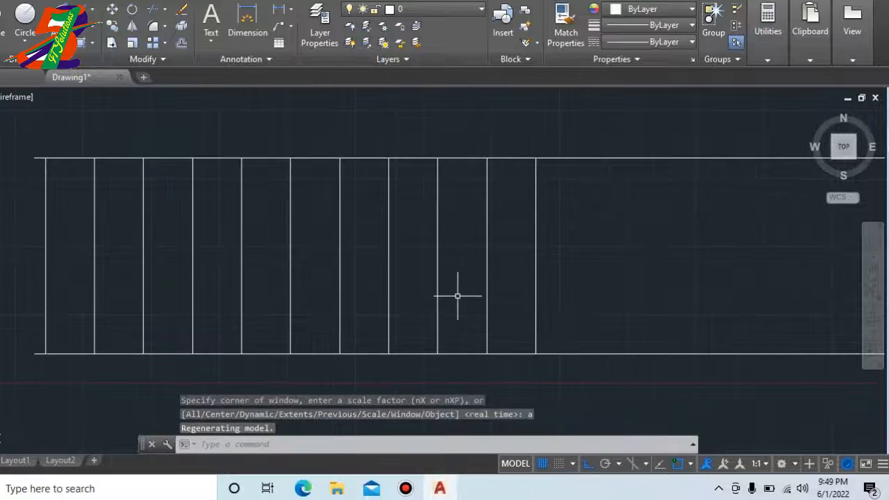
{"action": "key", "text": "Escape"}
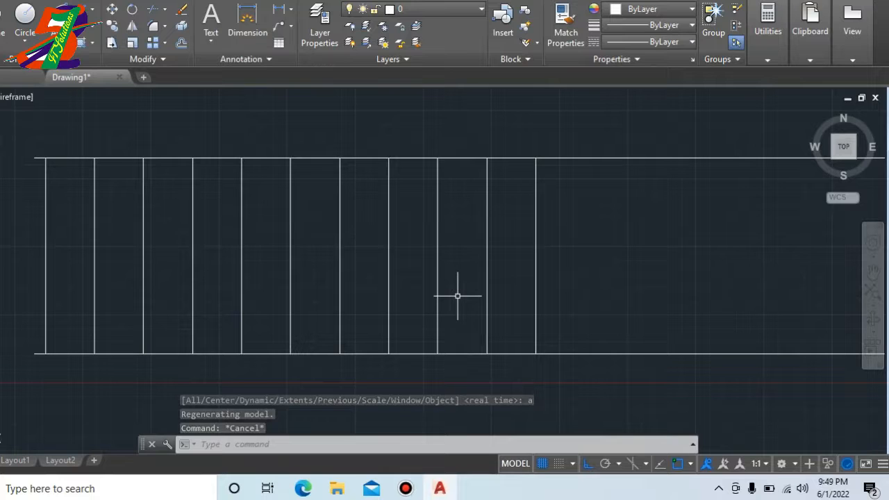
{"action": "type", "text": "o"}
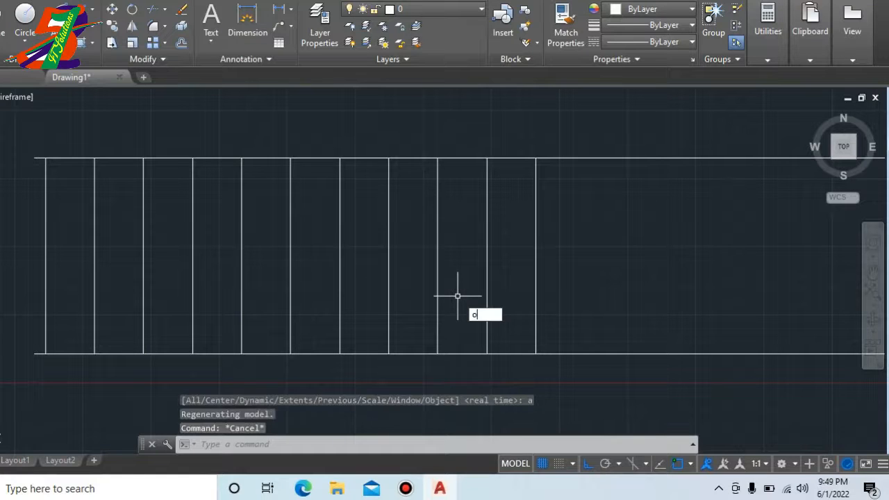
{"action": "key", "text": "Return"}
{"action": "key", "text": "Return"}
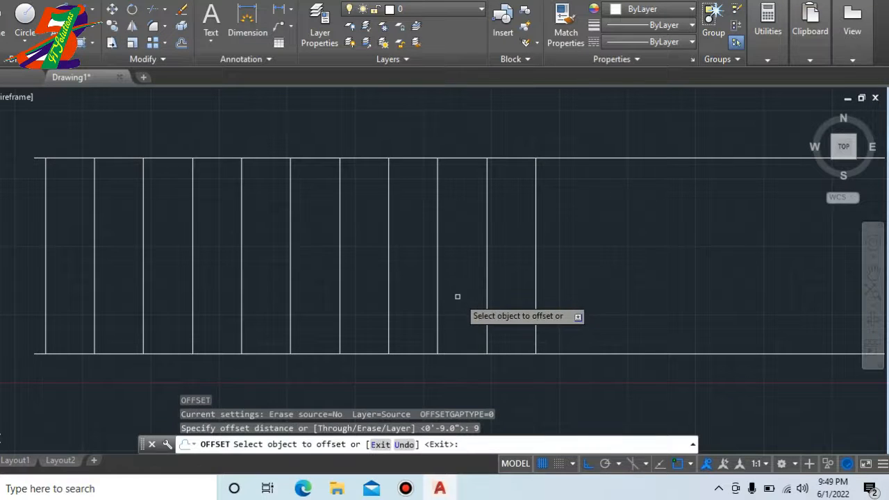
{"action": "left_click", "coordinate": [535, 302]}
{"action": "left_click", "coordinate": [590, 299]}
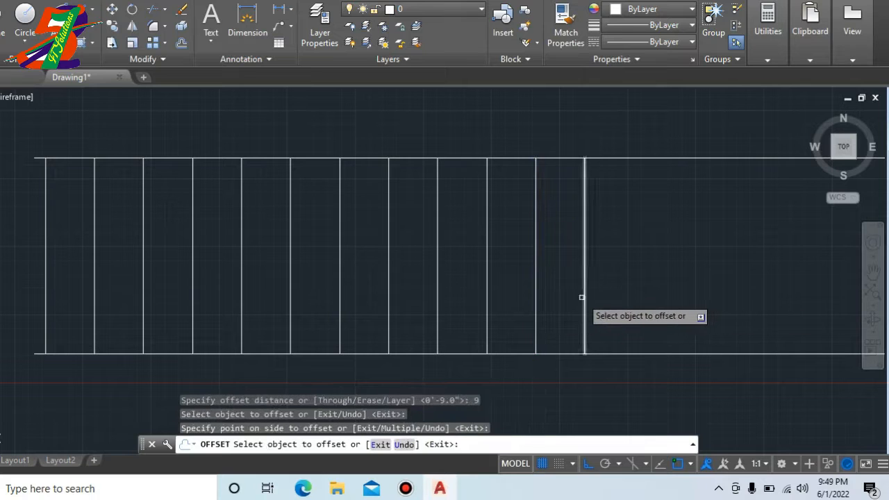
{"action": "left_click", "coordinate": [585, 300]}
{"action": "left_click", "coordinate": [672, 298]}
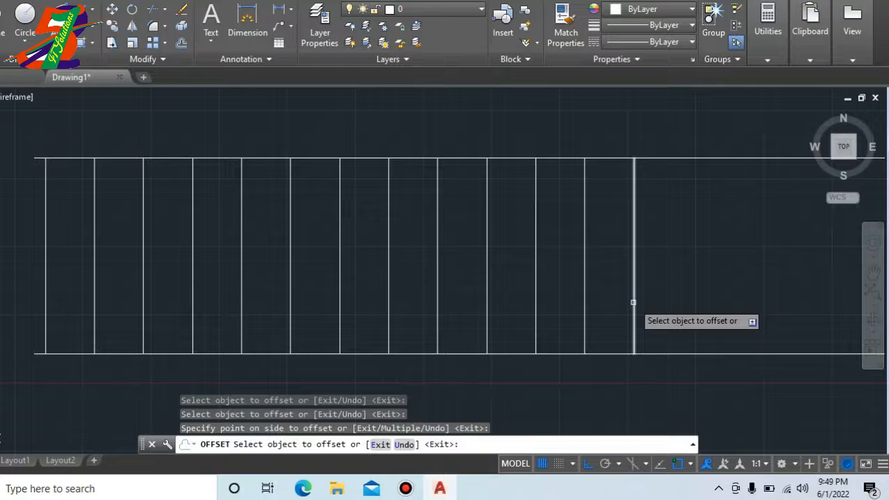
{"action": "left_click", "coordinate": [632, 302]}
{"action": "left_click", "coordinate": [711, 299]}
{"action": "left_click", "coordinate": [682, 297]}
{"action": "left_click", "coordinate": [740, 295]}
{"action": "left_click", "coordinate": [731, 295]}
{"action": "left_click", "coordinate": [790, 294]}
{"action": "left_click", "coordinate": [780, 300]}
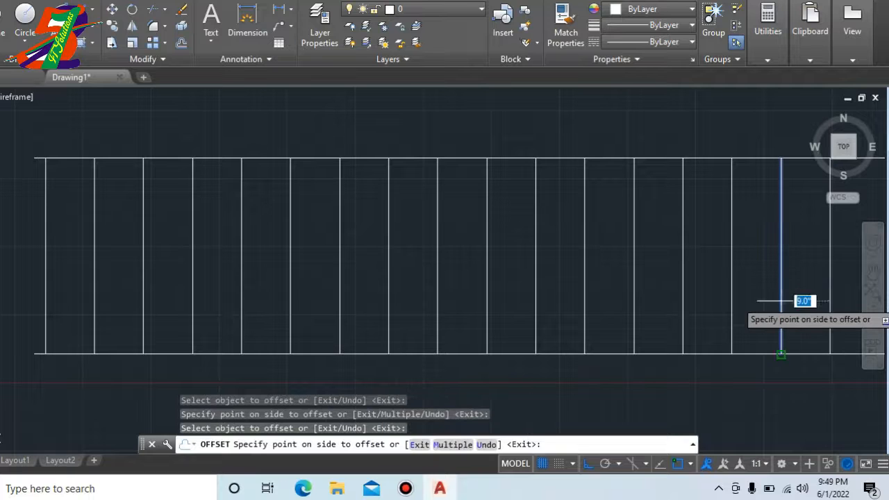
{"action": "left_click", "coordinate": [819, 291]}
{"action": "left_click", "coordinate": [830, 293]}
{"action": "left_click", "coordinate": [867, 297]}
{"action": "scroll", "coordinate": [518, 294], "scroll_direction": "down", "scroll_amount": 6}
{"action": "scroll", "coordinate": [459, 352], "scroll_direction": "up", "scroll_amount": 4}
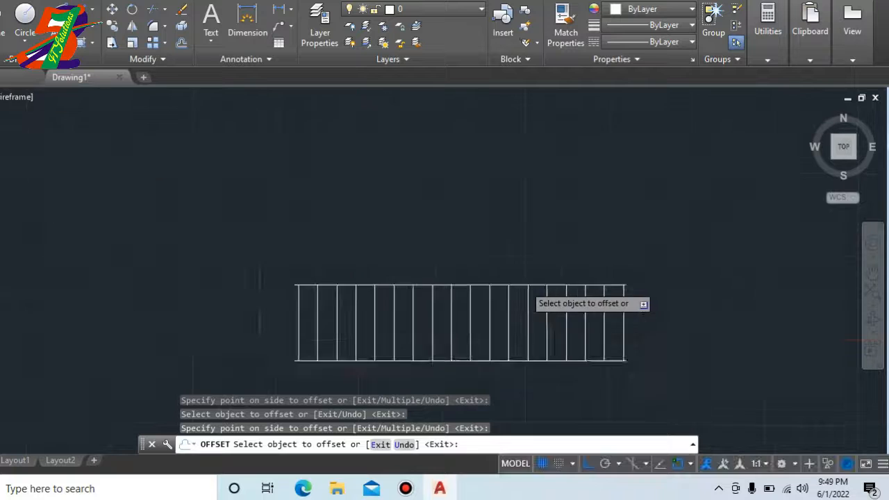
{"action": "scroll", "coordinate": [459, 280], "scroll_direction": "down", "scroll_amount": 2}
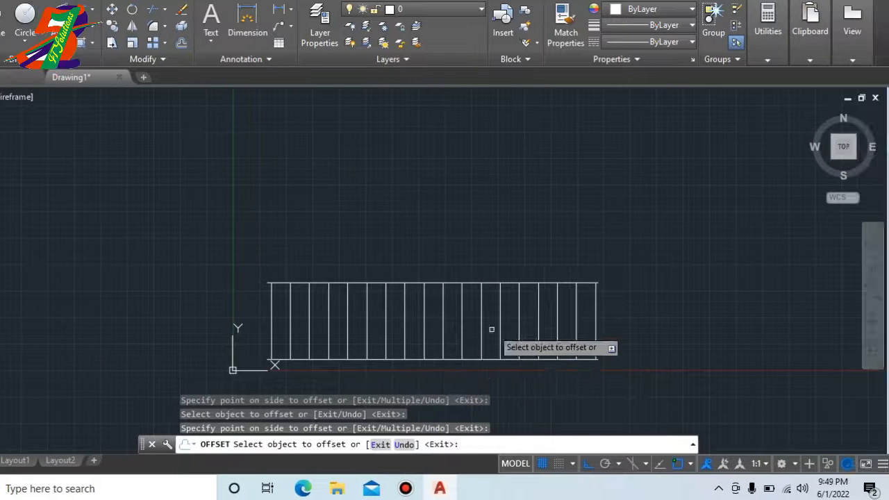
{"action": "scroll", "coordinate": [612, 301], "scroll_direction": "up", "scroll_amount": 2}
{"action": "scroll", "coordinate": [607, 304], "scroll_direction": "down", "scroll_amount": 1}
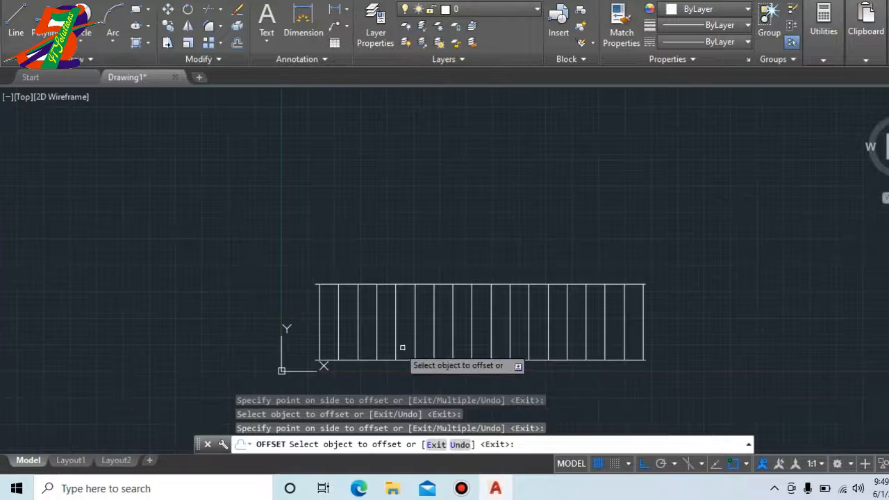
{"action": "key", "text": "Escape"}
{"action": "key", "text": "Escape"}
{"action": "key", "text": "Escape"}
Step: Offset the staircase's upper horizontal line 2" upward, outside the steps
{"action": "type", "text": "o"}
{"action": "key", "text": "Return"}
{"action": "type", "text": "2"}
{"action": "key", "text": "Return"}
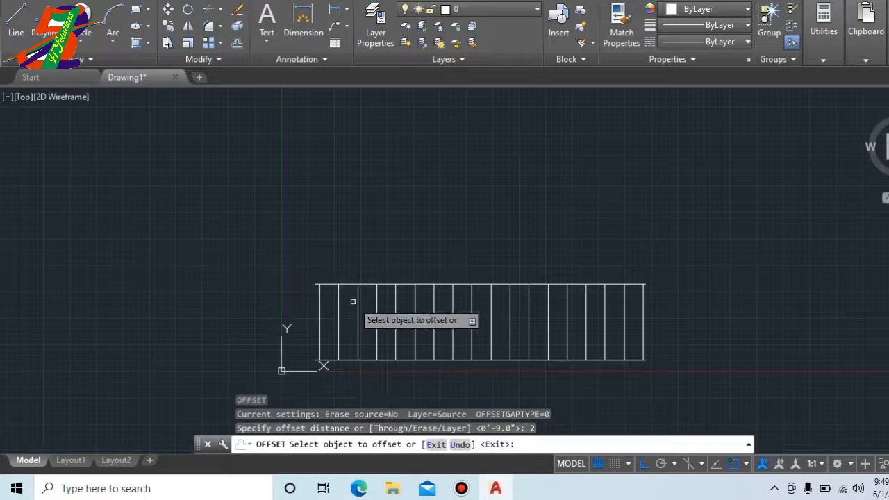
{"action": "scroll", "coordinate": [333, 292], "scroll_direction": "up", "scroll_amount": 3}
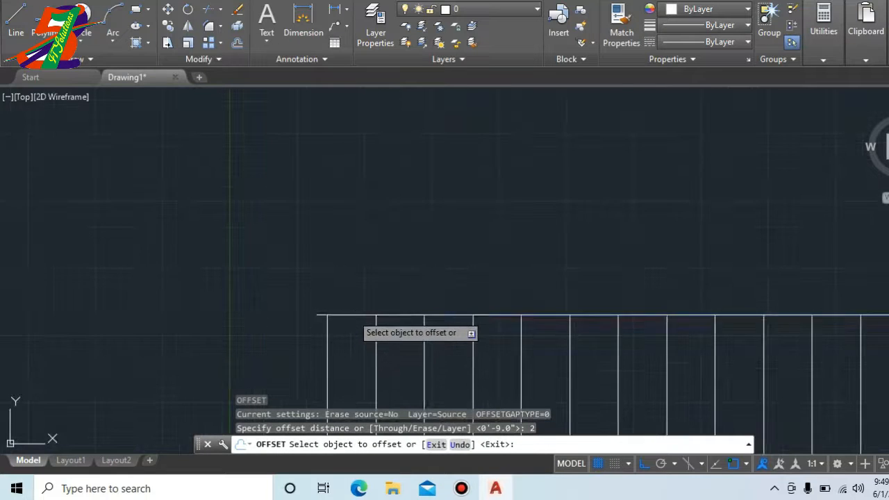
{"action": "left_click", "coordinate": [351, 315]}
{"action": "left_click", "coordinate": [357, 272]}
{"action": "scroll", "coordinate": [306, 263], "scroll_direction": "down", "scroll_amount": 3}
{"action": "scroll", "coordinate": [285, 269], "scroll_direction": "up", "scroll_amount": 3}
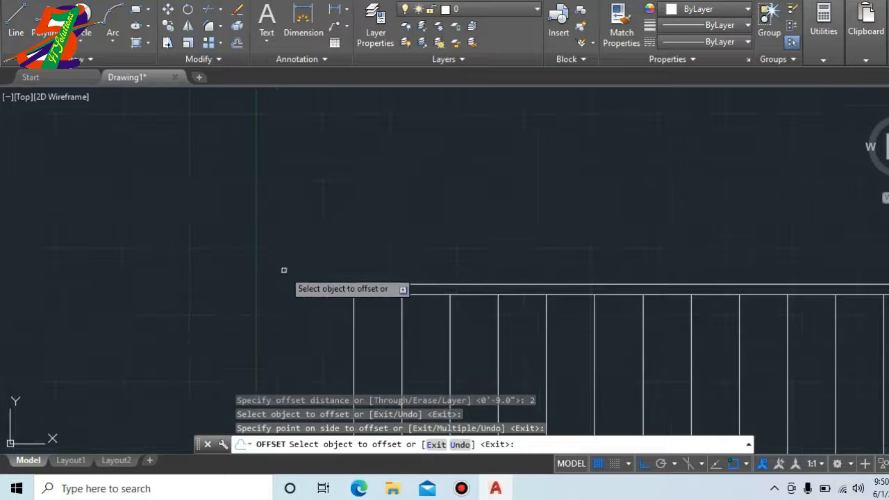
{"action": "key", "text": "Escape"}
{"action": "key", "text": "Escape"}
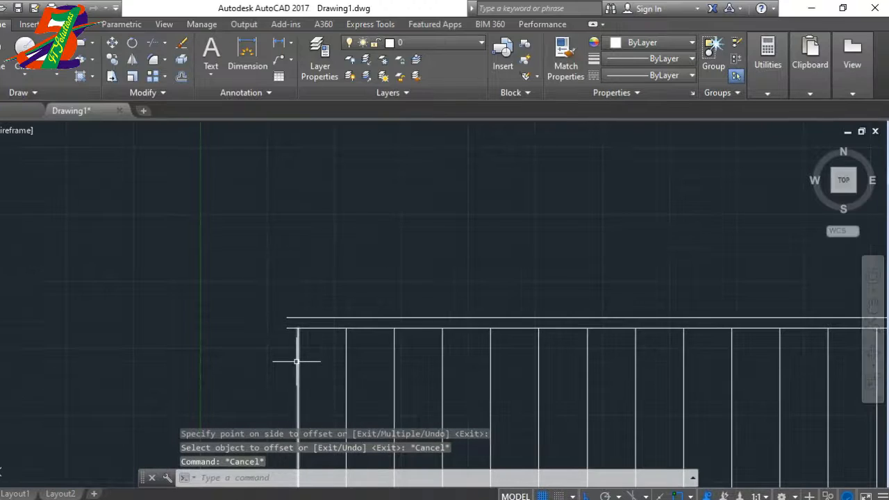
Step: Draw a short vertical line joining the left endpoints of the upper side line and its 2" offset copy
{"action": "scroll", "coordinate": [319, 315], "scroll_direction": "up", "scroll_amount": 2}
{"action": "type", "text": "l"}
{"action": "key", "text": "Return"}
{"action": "scroll", "coordinate": [268, 220], "scroll_direction": "up", "scroll_amount": 2}
{"action": "scroll", "coordinate": [234, 357], "scroll_direction": "up", "scroll_amount": 4}
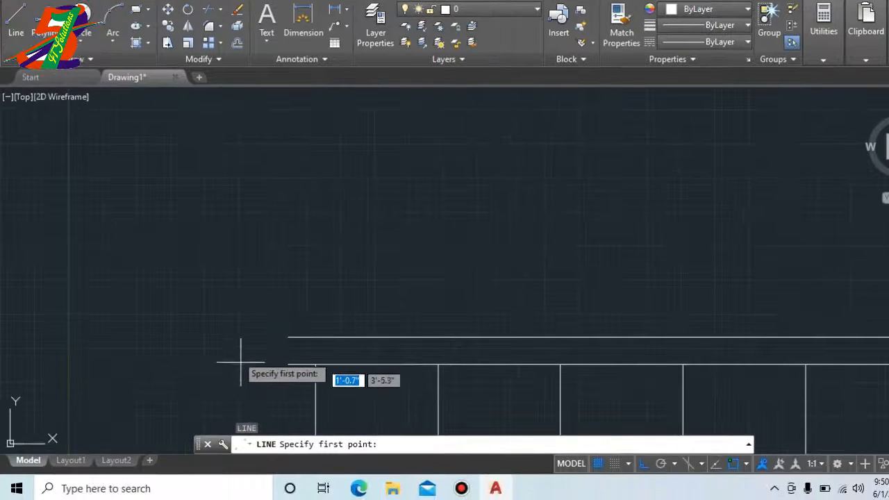
{"action": "key", "text": "Escape"}
{"action": "key", "text": "Return"}
{"action": "scroll", "coordinate": [375, 375], "scroll_direction": "up", "scroll_amount": 4}
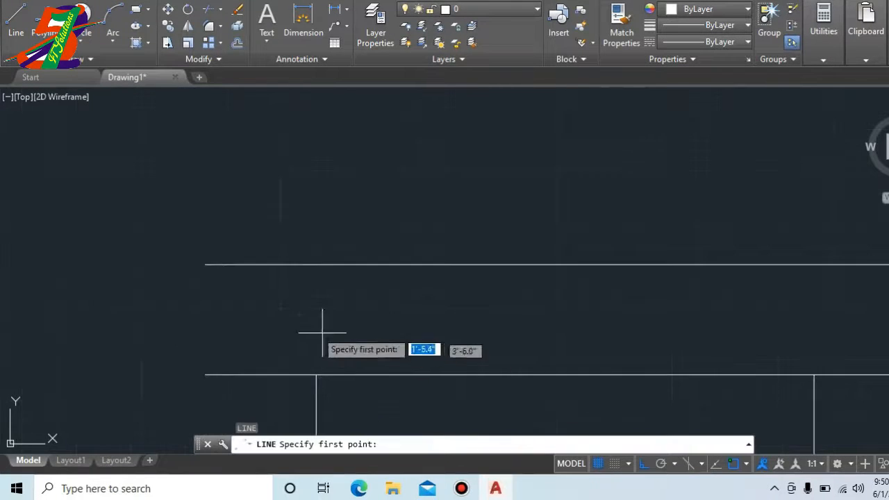
{"action": "left_click", "coordinate": [205, 264]}
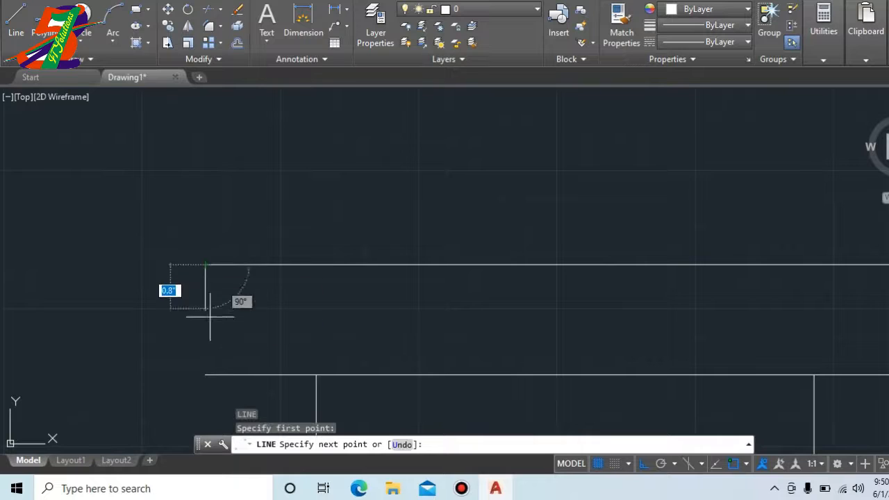
{"action": "left_click", "coordinate": [205, 375]}
{"action": "key", "text": "Escape"}
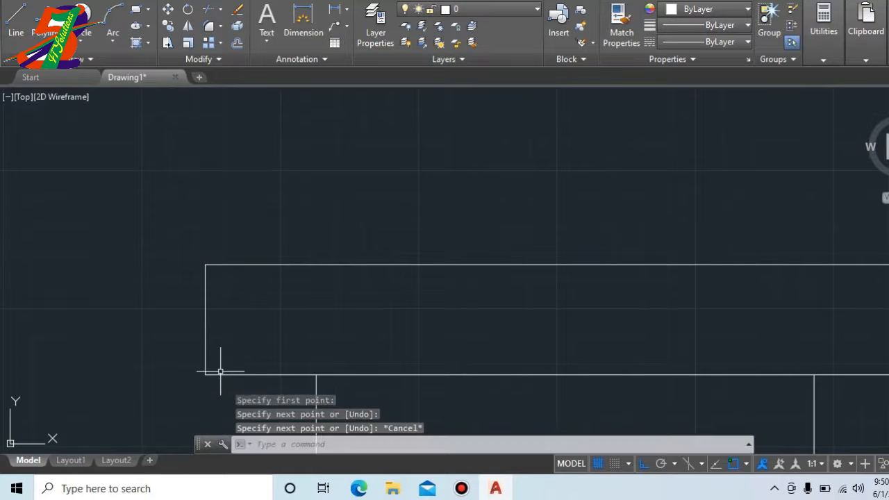
Step: Start a circle and enable all object snap modes in the drafting settings for placing its center
{"action": "type", "text": "c"}
{"action": "key", "text": "Return"}
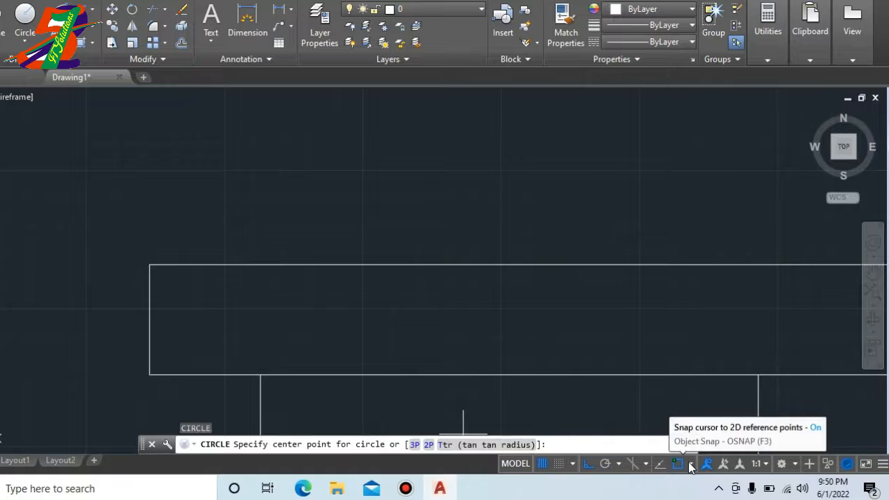
{"action": "left_click", "coordinate": [689, 462]}
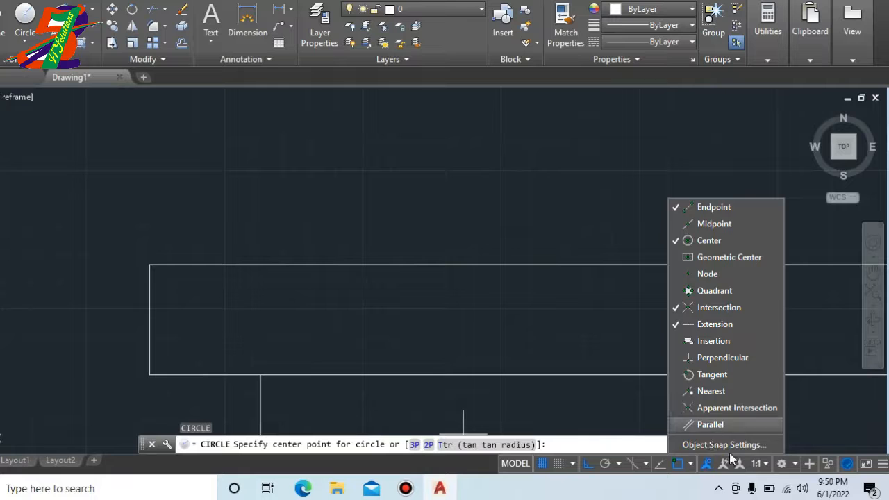
{"action": "left_click", "coordinate": [710, 447]}
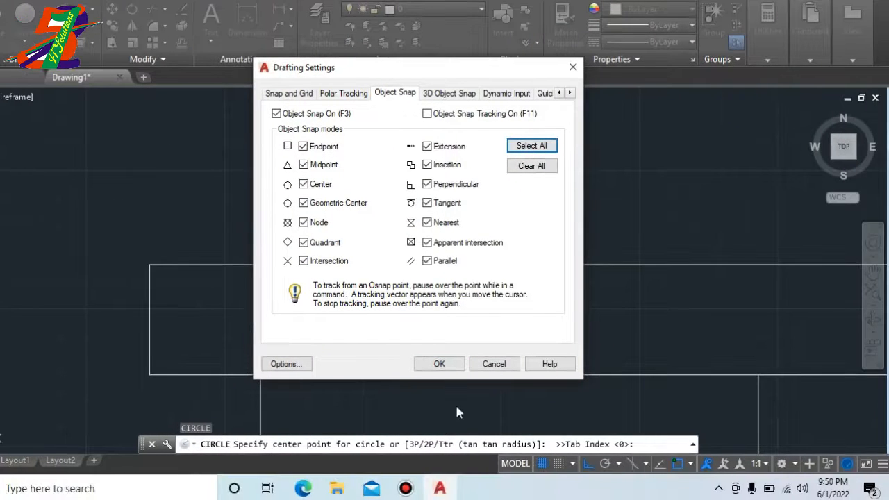
{"action": "left_click", "coordinate": [449, 365]}
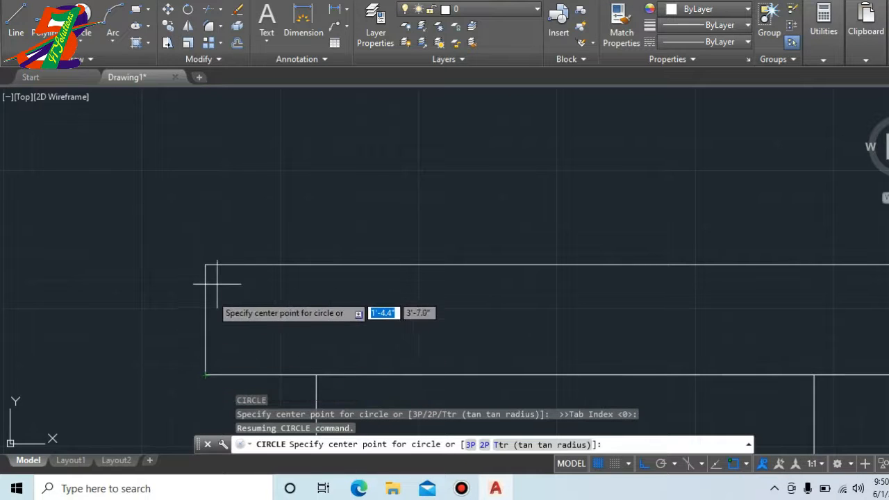
Step: Draw a 1" radius circle centred on the midpoint of the short vertical line at the railing's left end
{"action": "key", "text": "Escape"}
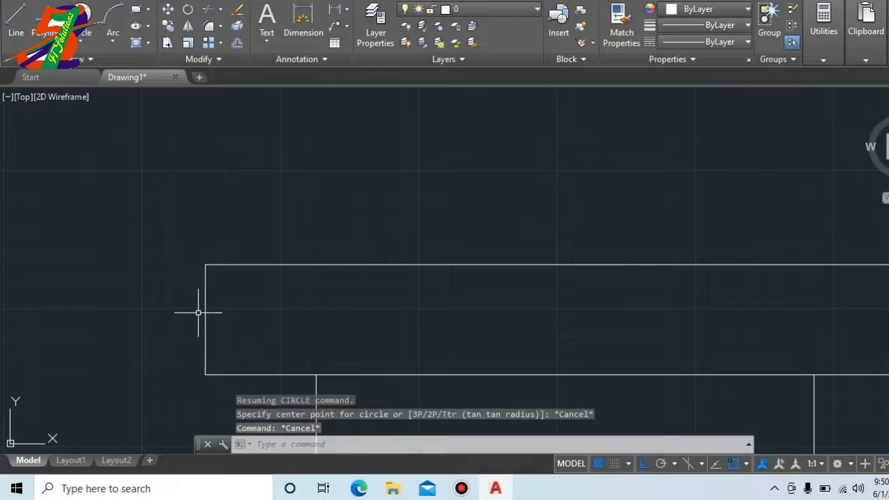
{"action": "key", "text": "Return"}
{"action": "left_click", "coordinate": [205, 320]}
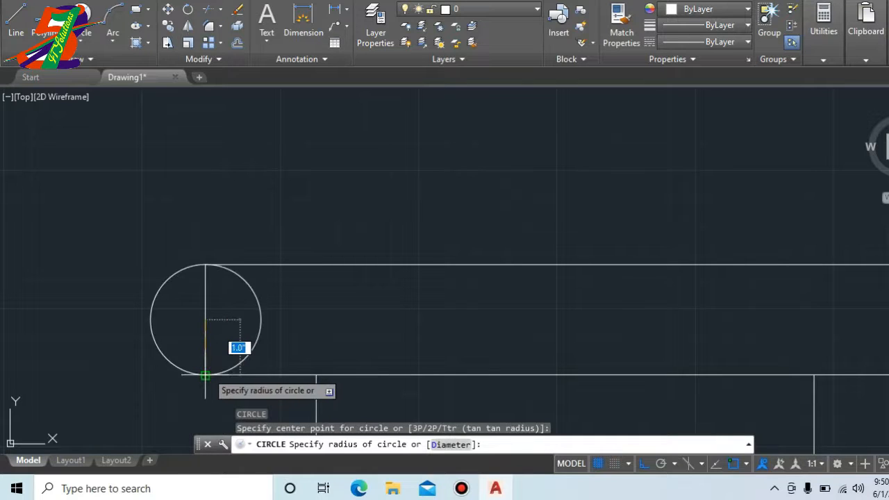
{"action": "type", "text": "1"}
{"action": "key", "text": "Return"}
{"action": "key", "text": "Escape"}
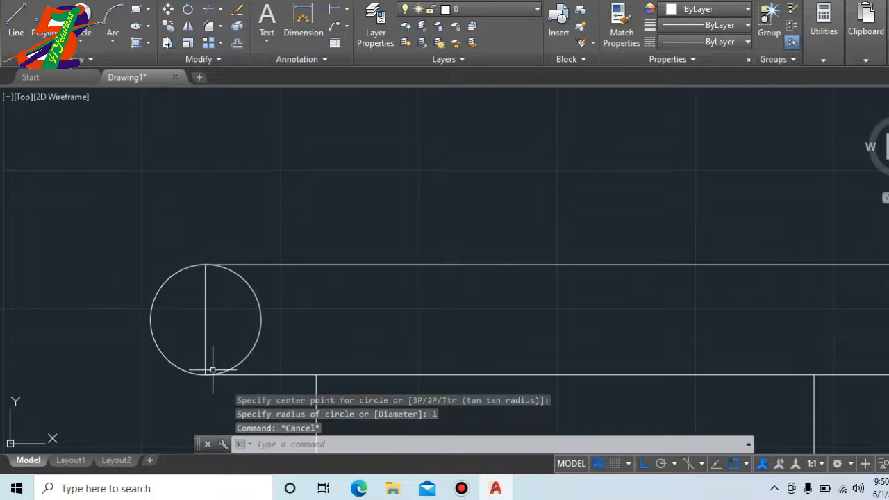
{"action": "key", "text": "Escape"}
{"action": "key", "text": "Escape"}
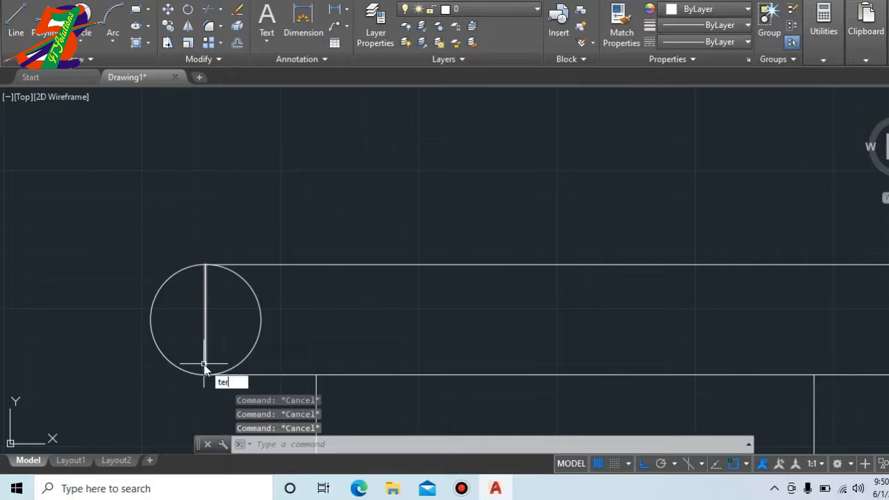
Step: Trim away the right half of the circle inside the railing, leaving a rounded left end
{"action": "key", "text": "Escape"}
{"action": "type", "text": "tr"}
{"action": "key", "text": "Return"}
{"action": "key", "text": "Return"}
{"action": "left_click", "coordinate": [261, 321]}
{"action": "key", "text": "Escape"}
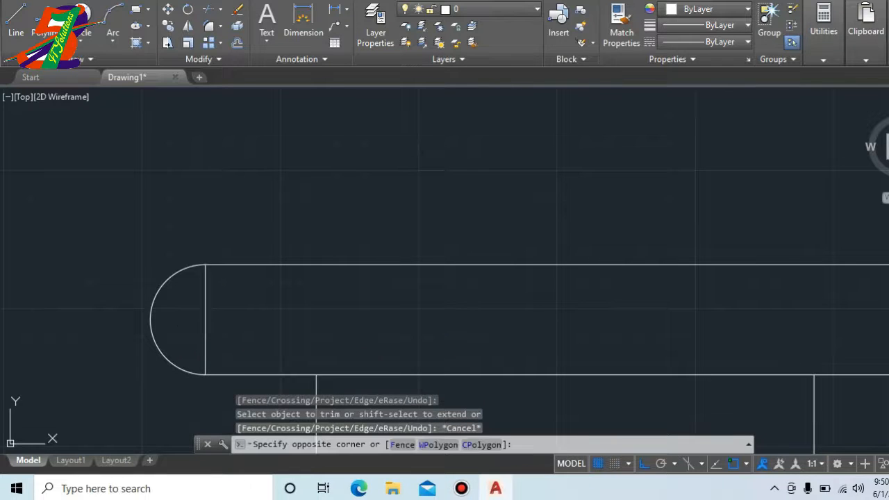
Step: Delete the short vertical line that closes the railing behind the rounded left end
{"action": "left_click", "coordinate": [191, 332]}
{"action": "left_click", "coordinate": [205, 327]}
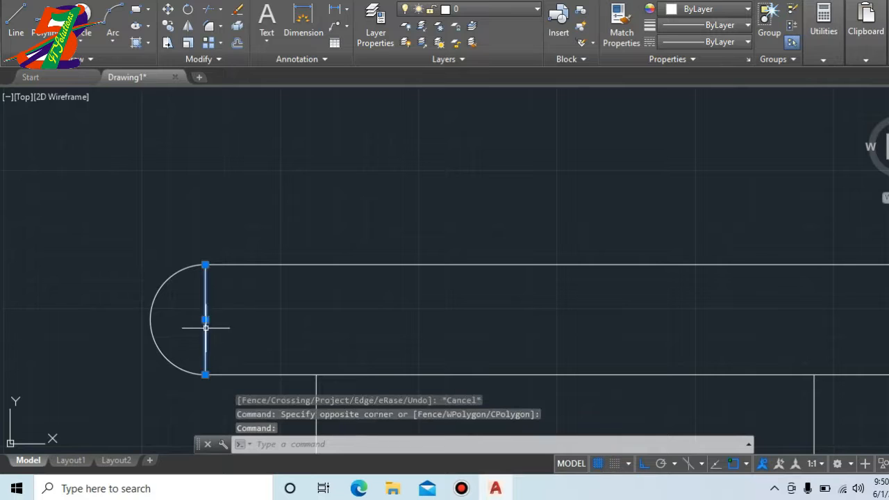
{"action": "key", "text": "Delete"}
Step: Mirror the railing's left end arc about a vertical line through the staircase's middle, keeping the source arc
{"action": "scroll", "coordinate": [133, 257], "scroll_direction": "down", "scroll_amount": 2}
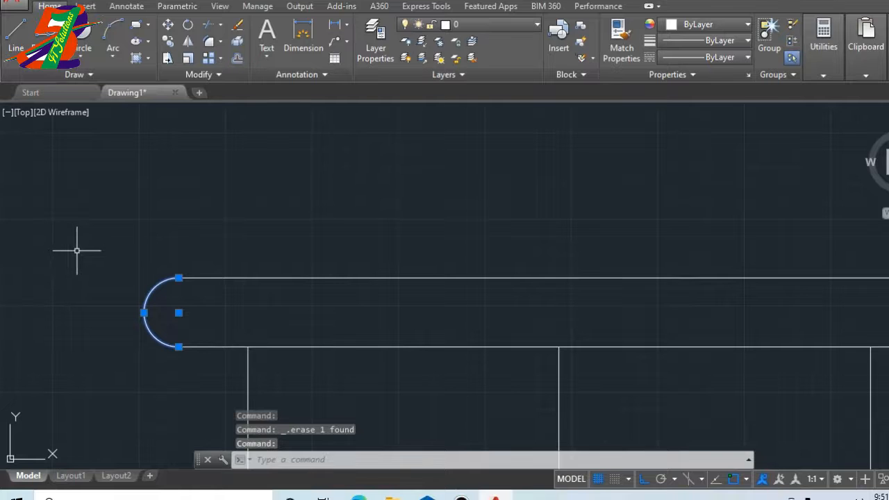
{"action": "type", "text": "mi"}
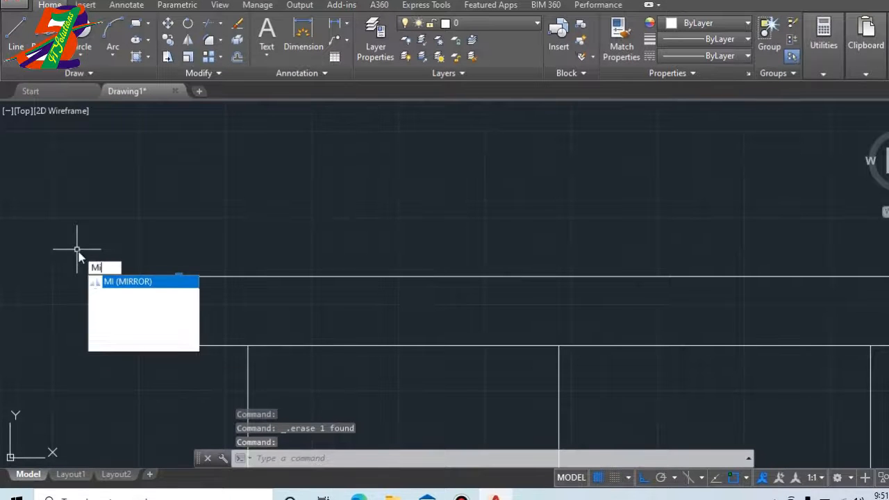
{"action": "key", "text": "Return"}
{"action": "scroll", "coordinate": [3, 243], "scroll_direction": "down", "scroll_amount": 8}
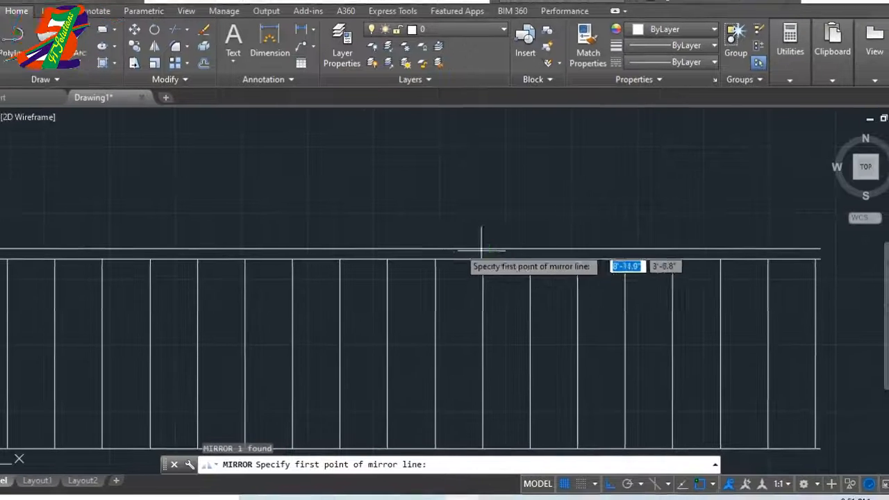
{"action": "left_click", "coordinate": [442, 251]}
{"action": "left_click", "coordinate": [439, 375]}
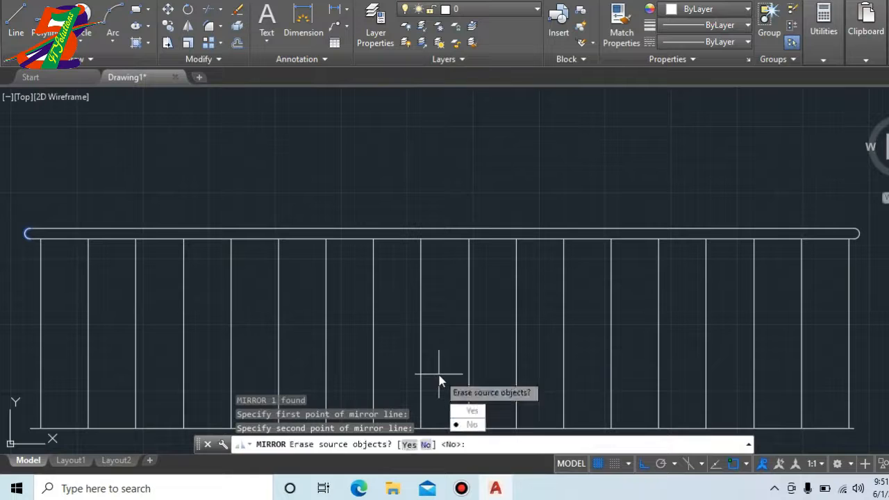
{"action": "key", "text": "Return"}
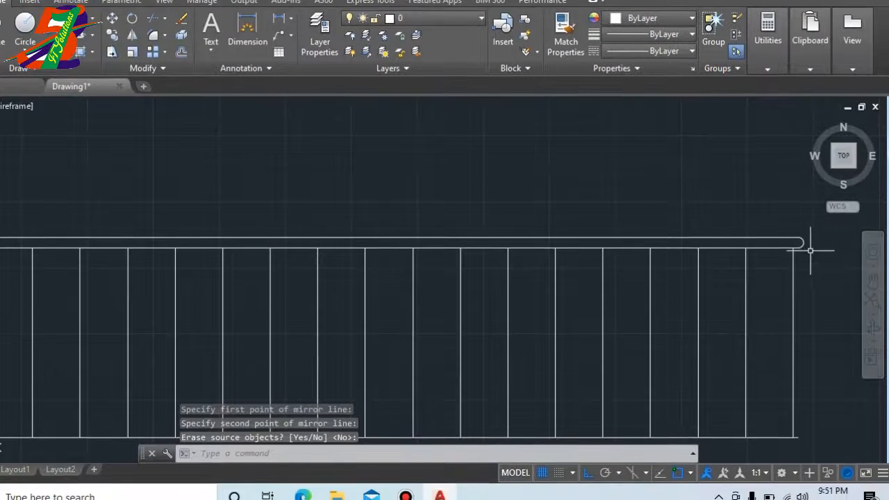
Step: Check the whole staircase plan and the rounded ends of its railing
{"action": "scroll", "coordinate": [805, 244], "scroll_direction": "down", "scroll_amount": 4}
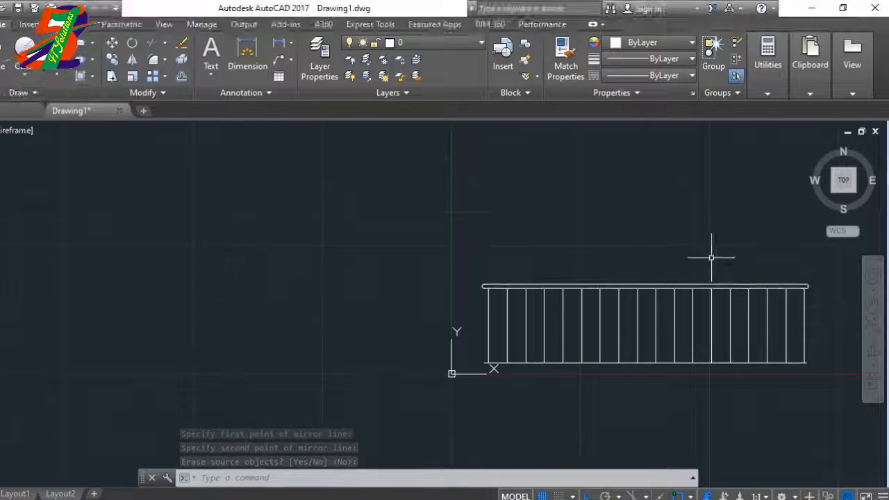
{"action": "scroll", "coordinate": [554, 288], "scroll_direction": "up", "scroll_amount": 3}
{"action": "scroll", "coordinate": [274, 282], "scroll_direction": "down", "scroll_amount": 5}
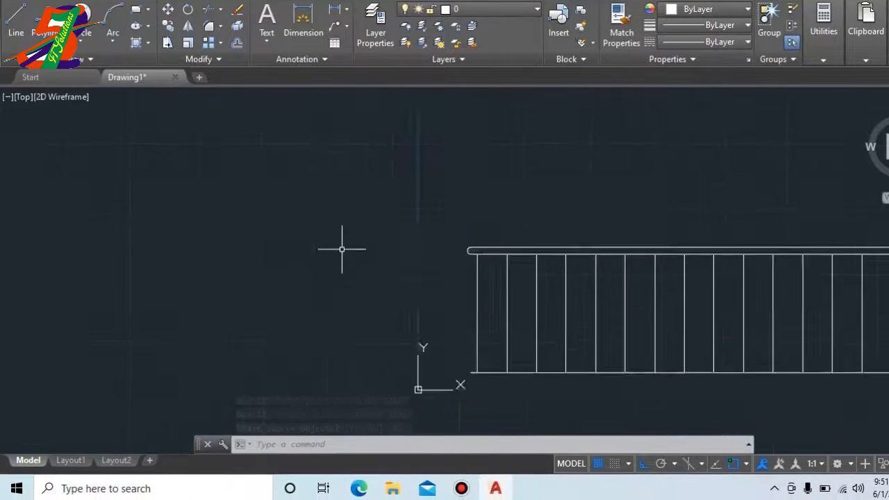
{"action": "scroll", "coordinate": [560, 289], "scroll_direction": "up", "scroll_amount": 2}
{"action": "scroll", "coordinate": [397, 230], "scroll_direction": "down", "scroll_amount": 2}
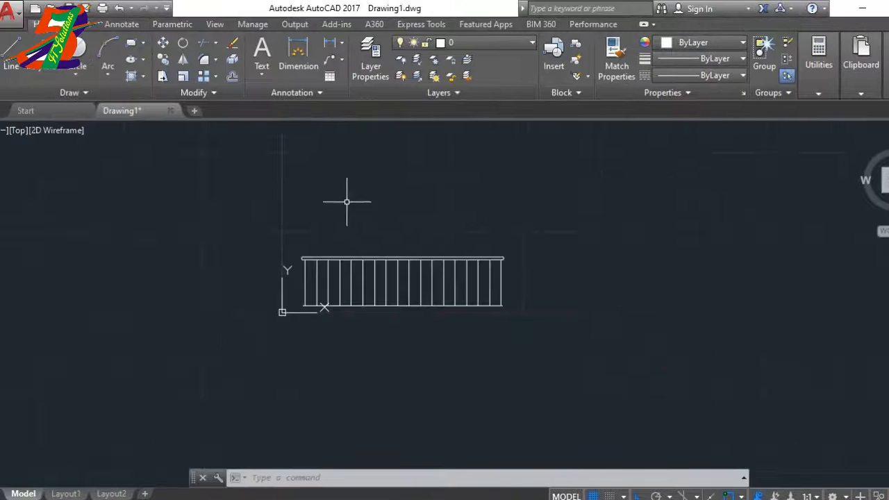
{"action": "scroll", "coordinate": [329, 174], "scroll_direction": "up", "scroll_amount": 2}
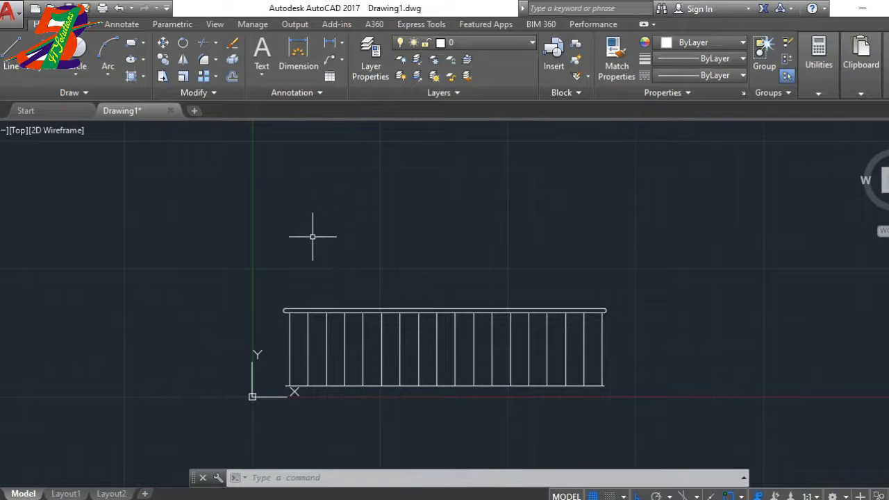
{"action": "key", "text": "Escape"}
{"action": "key", "text": "Escape"}
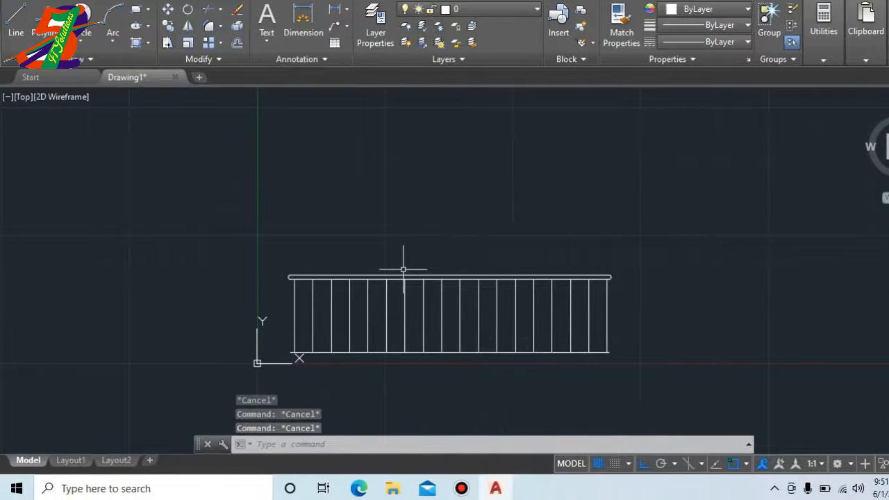
Step: Offset the railing's upper line 2' upward, above the staircase plan
{"action": "key", "text": "Return"}
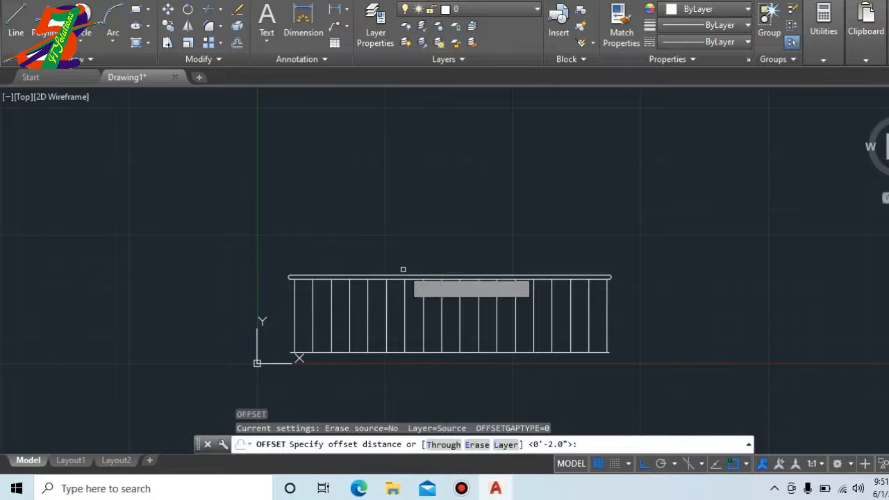
{"action": "type", "text": "2'"}
{"action": "key", "text": "Return"}
{"action": "scroll", "coordinate": [416, 270], "scroll_direction": "up", "scroll_amount": 5}
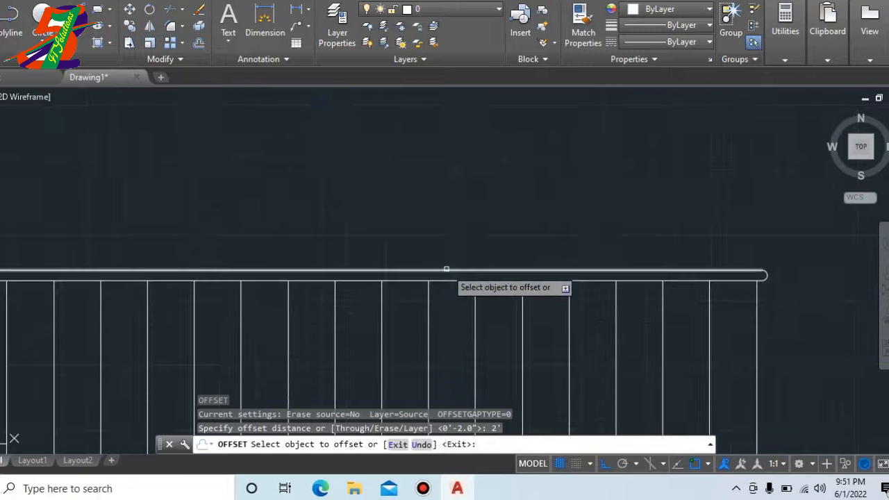
{"action": "left_click", "coordinate": [447, 268]}
{"action": "left_click", "coordinate": [436, 205]}
{"action": "scroll", "coordinate": [472, 312], "scroll_direction": "down", "scroll_amount": 8}
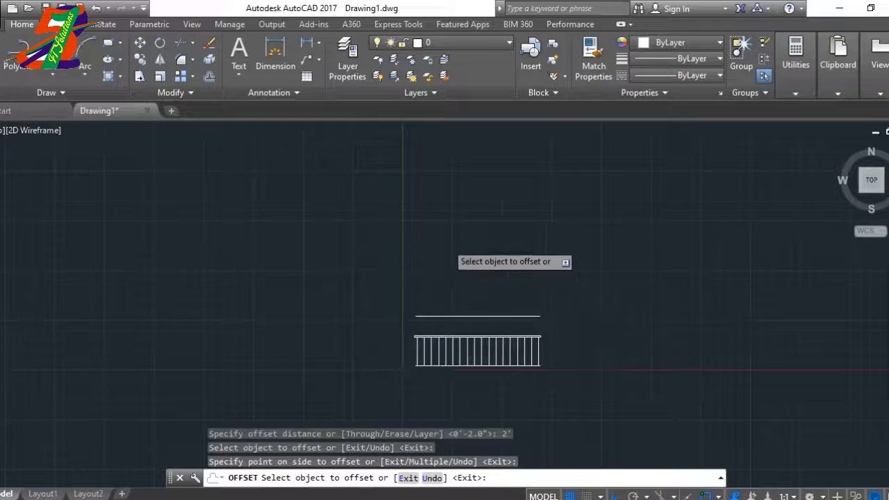
{"action": "scroll", "coordinate": [448, 243], "scroll_direction": "up", "scroll_amount": 5}
{"action": "scroll", "coordinate": [375, 278], "scroll_direction": "down", "scroll_amount": 5}
{"action": "scroll", "coordinate": [377, 318], "scroll_direction": "up", "scroll_amount": 5}
{"action": "key", "text": "Escape"}
{"action": "key", "text": "Escape"}
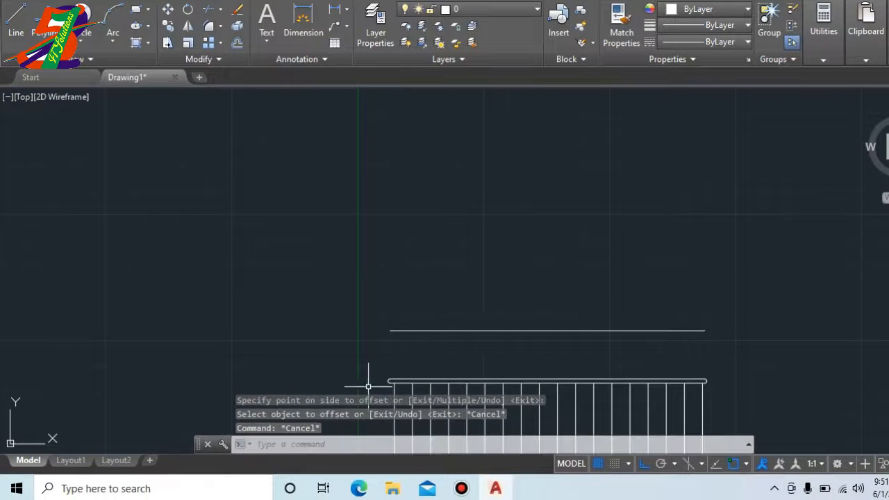
Step: Draw a vertical projection line from the top of the leftmost step line up to the new 2' offset line
{"action": "type", "text": "l"}
{"action": "key", "text": "Return"}
{"action": "scroll", "coordinate": [392, 368], "scroll_direction": "up", "scroll_amount": 3}
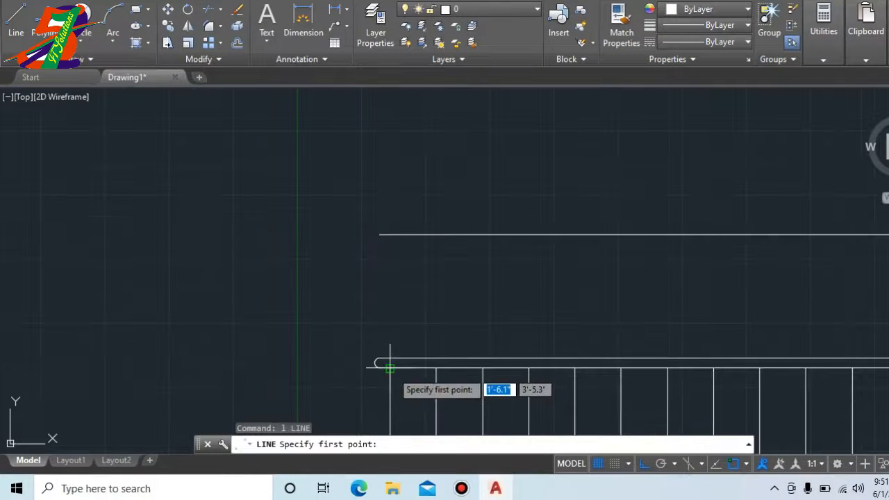
{"action": "left_click", "coordinate": [390, 367]}
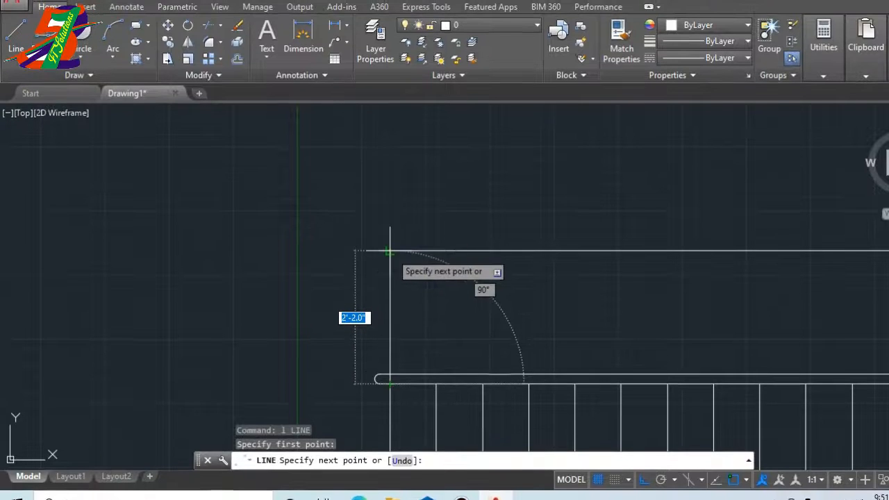
{"action": "left_click", "coordinate": [389, 252]}
{"action": "key", "text": "Escape"}
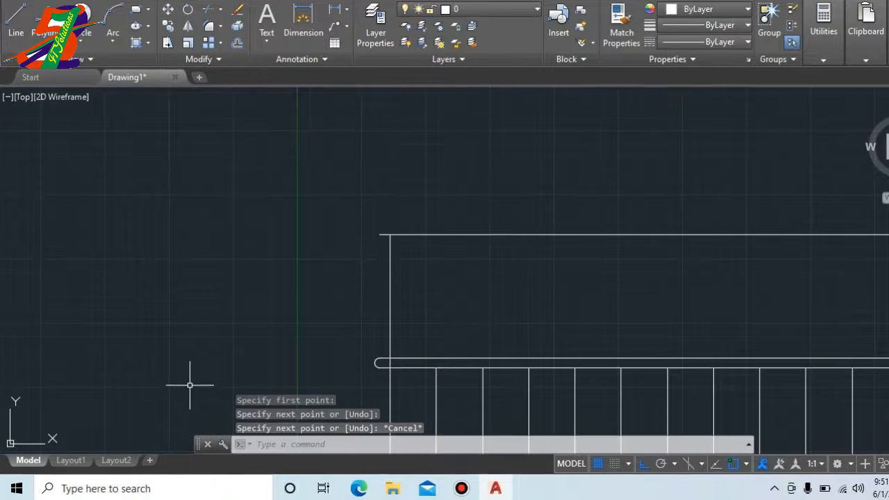
Step: Draw a 7" vertical riser and a 9" horizontal tread from its top in the empty space left of the plan
{"action": "key", "text": "Return"}
{"action": "left_click", "coordinate": [209, 314]}
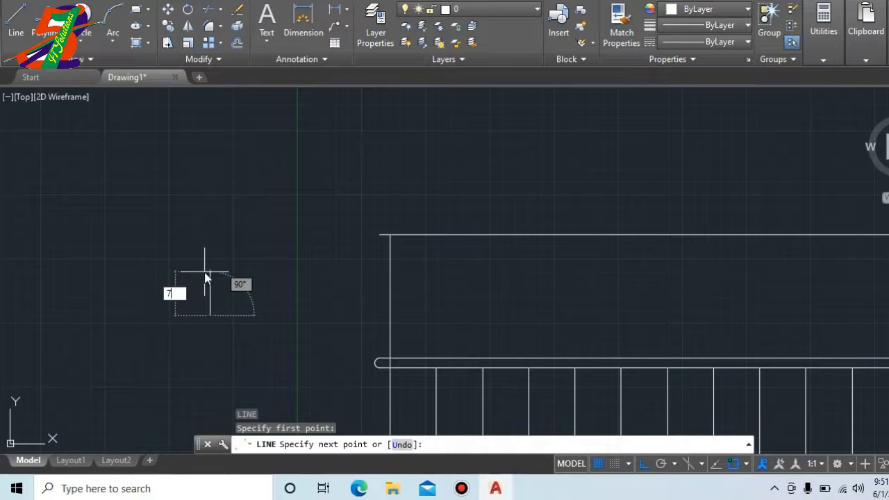
{"action": "type", "text": "7"}
{"action": "key", "text": "Return"}
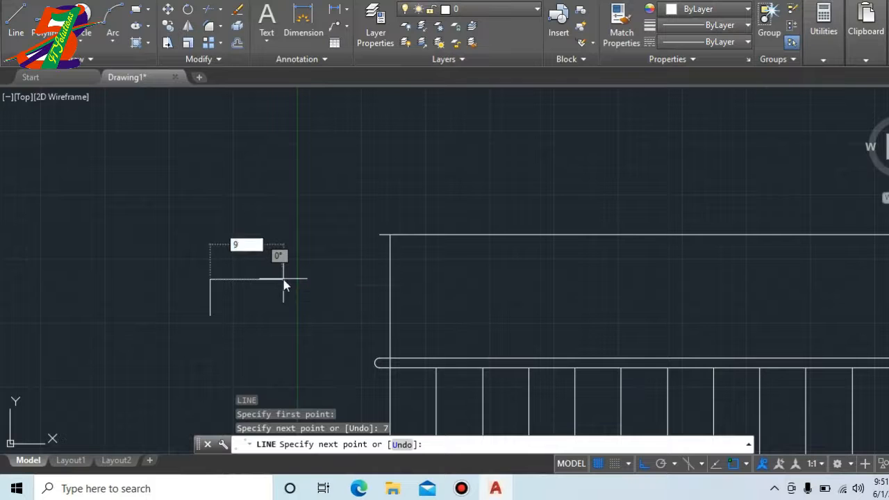
{"action": "key", "text": "Return"}
{"action": "key", "text": "Escape"}
{"action": "scroll", "coordinate": [187, 243], "scroll_direction": "up", "scroll_amount": 2}
{"action": "left_click", "coordinate": [168, 232]}
{"action": "left_click", "coordinate": [351, 392]}
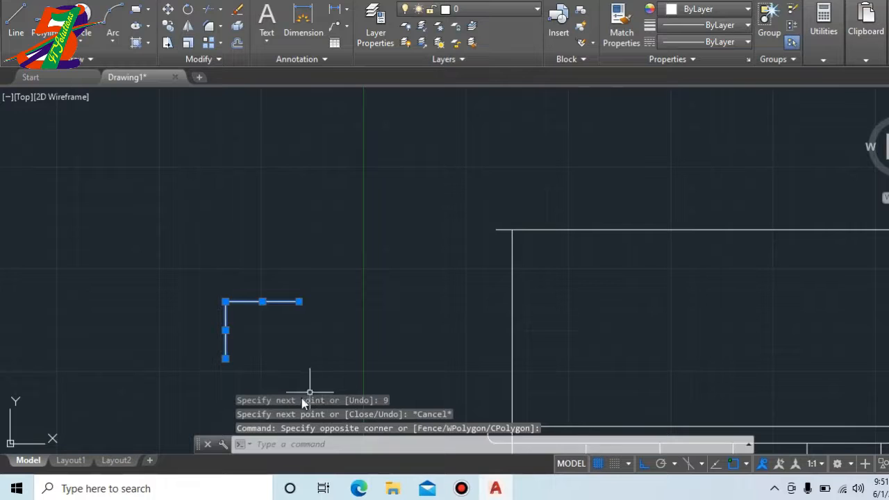
{"action": "type", "text": "c"}
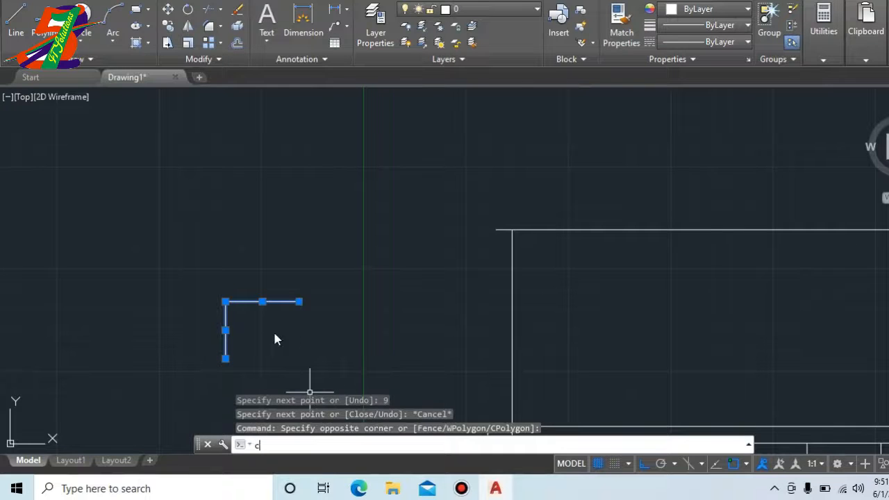
{"action": "key", "text": "Return"}
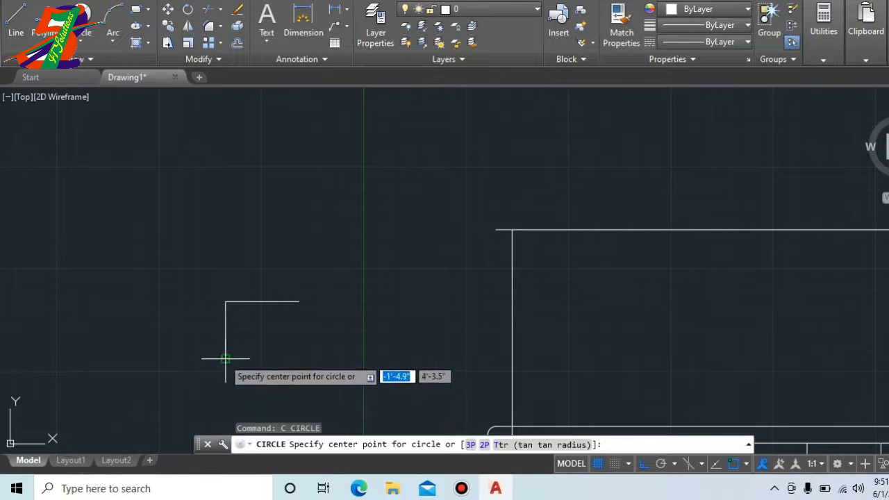
{"action": "left_click", "coordinate": [223, 358]}
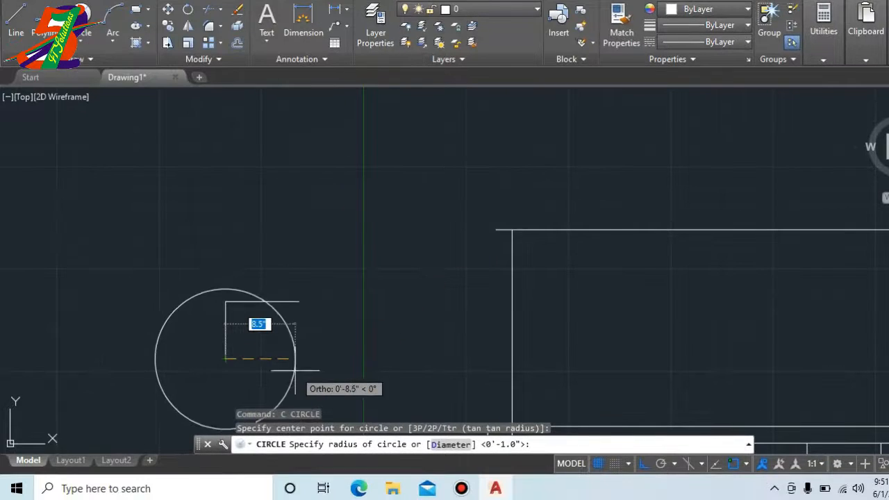
{"action": "key", "text": "Escape"}
Step: Copy the riser-and-tread pair from the riser's foot to where the projection line meets the 2' offset line
{"action": "left_click", "coordinate": [159, 225]}
{"action": "left_click", "coordinate": [359, 384]}
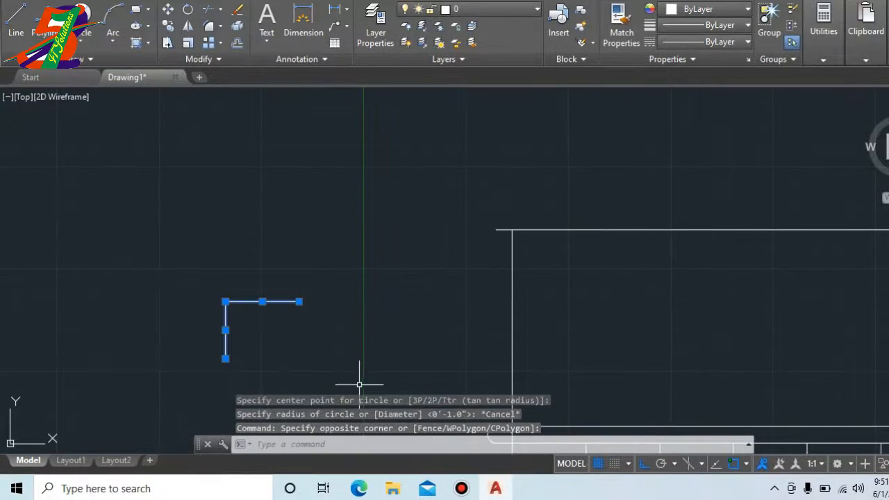
{"action": "type", "text": "co"}
{"action": "key", "text": "Return"}
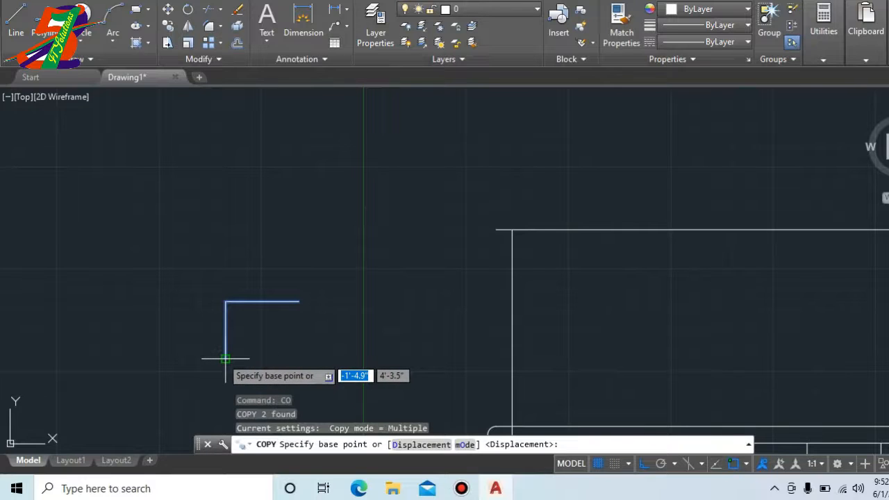
{"action": "left_click", "coordinate": [225, 359]}
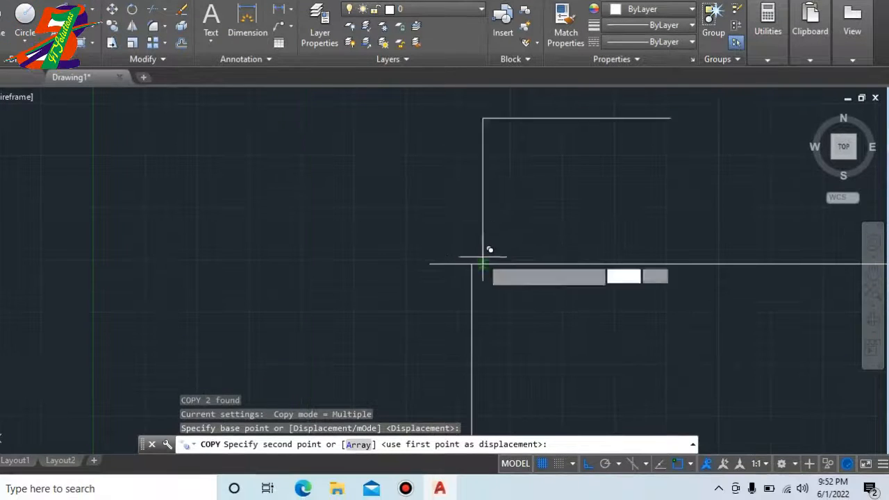
{"action": "left_click", "coordinate": [471, 263]}
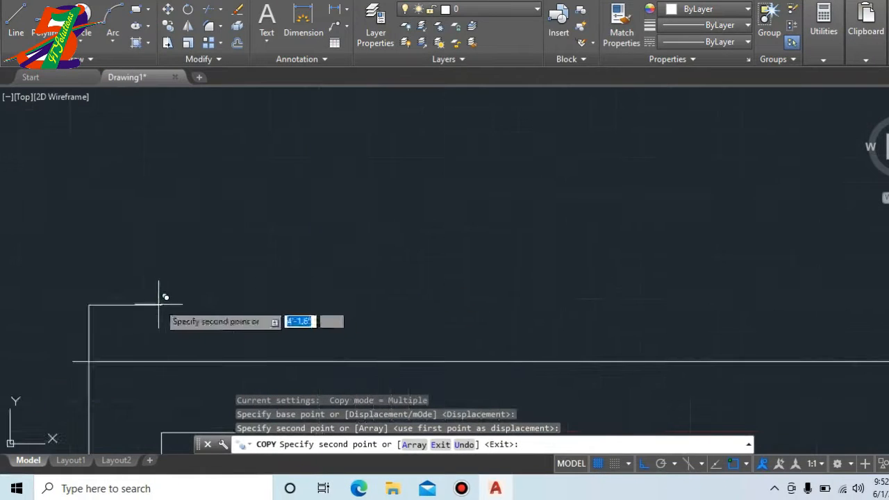
Step: Continue copying the riser-and-tread pair end to end up the flight until it reaches above the plan's rightmost step line
{"action": "left_click", "coordinate": [162, 304]}
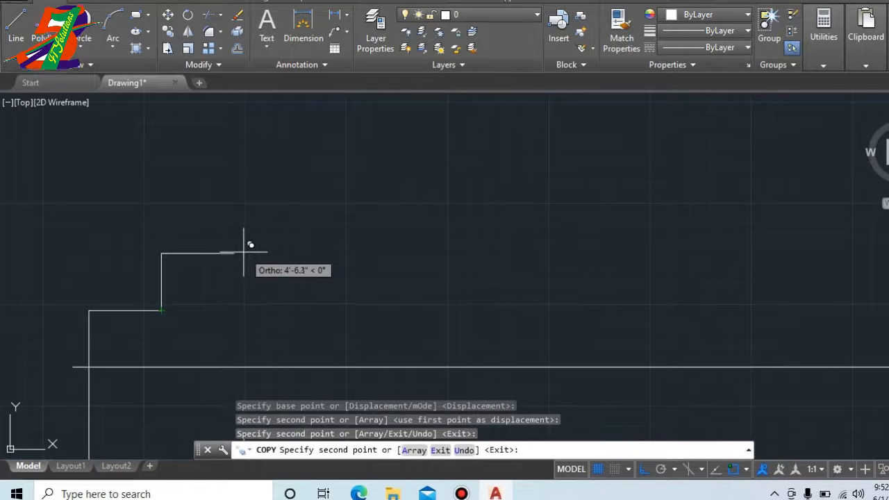
{"action": "left_click", "coordinate": [234, 250]}
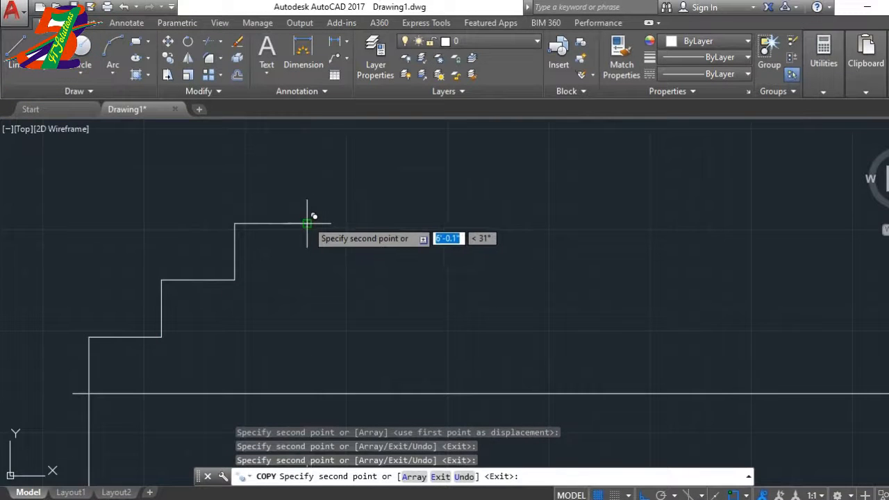
{"action": "left_click", "coordinate": [307, 223]}
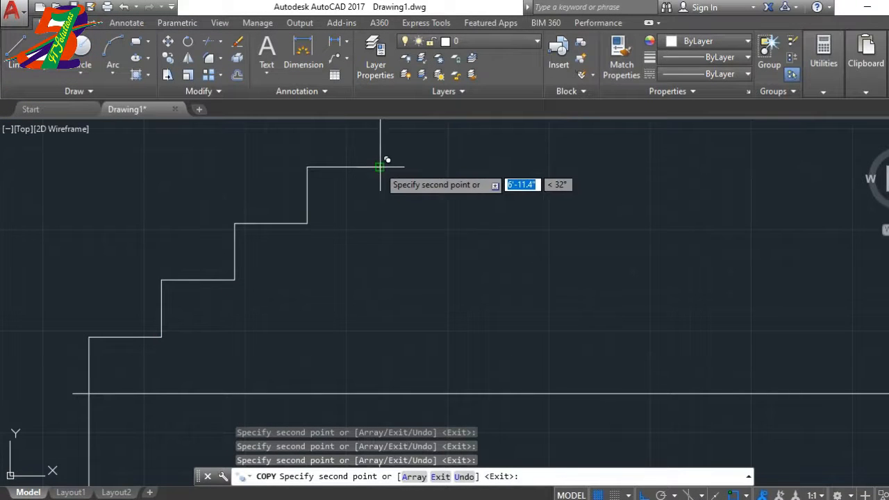
{"action": "left_click", "coordinate": [380, 166]}
{"action": "scroll", "coordinate": [382, 274], "scroll_direction": "down", "scroll_amount": 4}
{"action": "scroll", "coordinate": [451, 240], "scroll_direction": "up", "scroll_amount": 2}
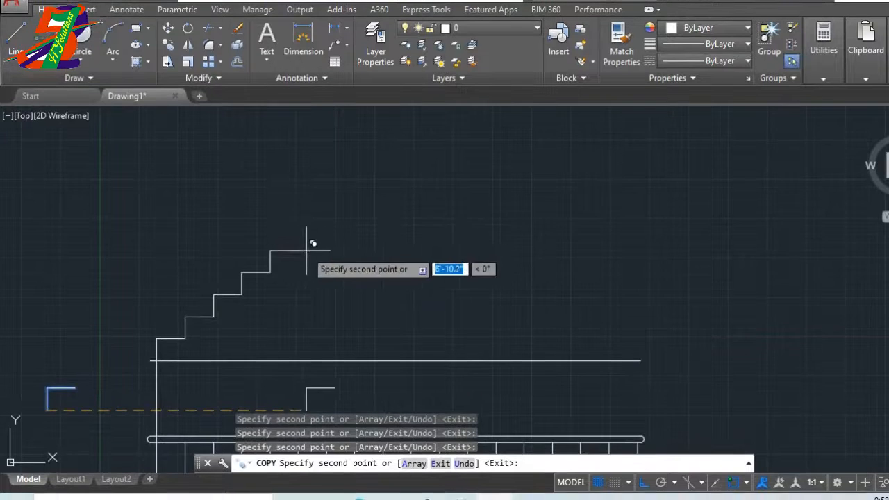
{"action": "left_click", "coordinate": [299, 249]}
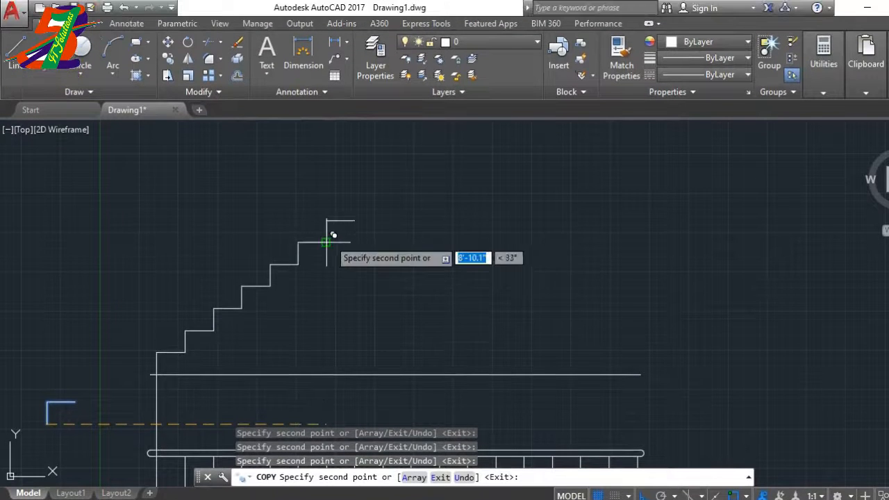
{"action": "left_click", "coordinate": [327, 241]}
{"action": "left_click", "coordinate": [355, 220]}
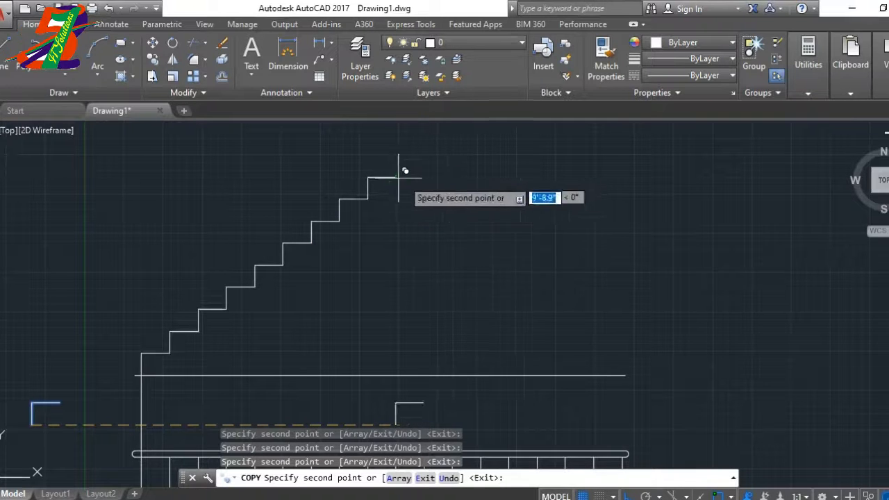
{"action": "scroll", "coordinate": [446, 187], "scroll_direction": "up", "scroll_amount": 4}
{"action": "scroll", "coordinate": [447, 203], "scroll_direction": "down", "scroll_amount": 2}
{"action": "scroll", "coordinate": [280, 153], "scroll_direction": "up", "scroll_amount": 4}
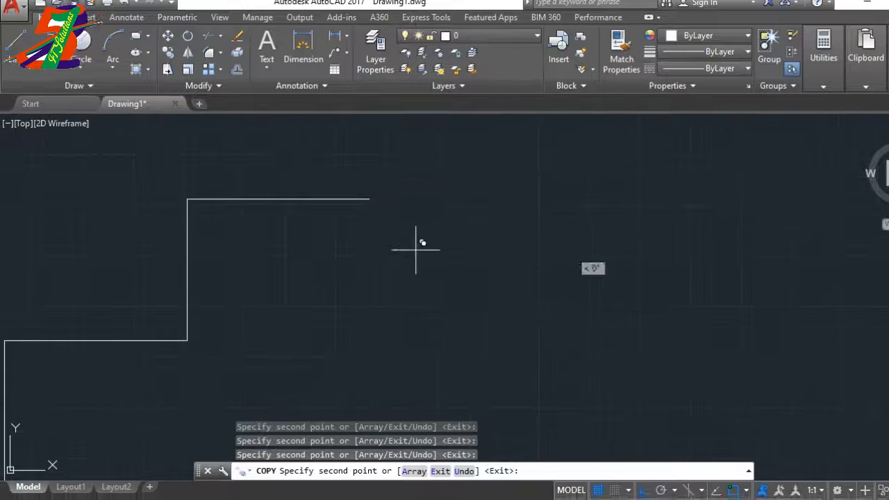
{"action": "left_click", "coordinate": [372, 205]}
{"action": "scroll", "coordinate": [380, 248], "scroll_direction": "down", "scroll_amount": 6}
{"action": "middle_click_drag", "start_coordinate": [381, 248], "coordinate": [304, 324]}
{"action": "scroll", "coordinate": [423, 234], "scroll_direction": "up", "scroll_amount": 2}
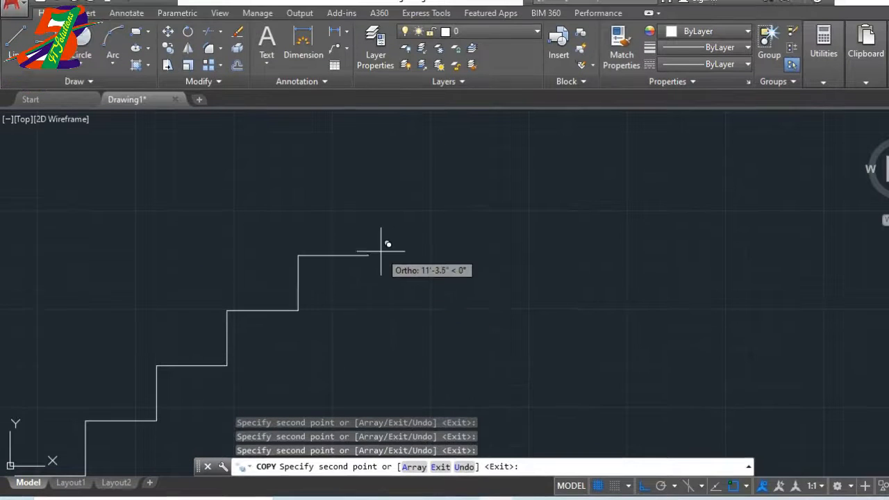
{"action": "left_click", "coordinate": [368, 233]}
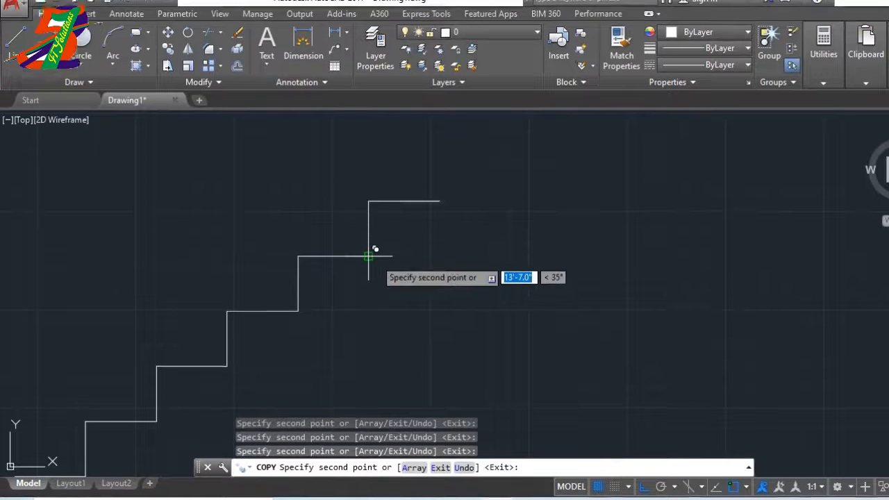
{"action": "left_click", "coordinate": [434, 212]}
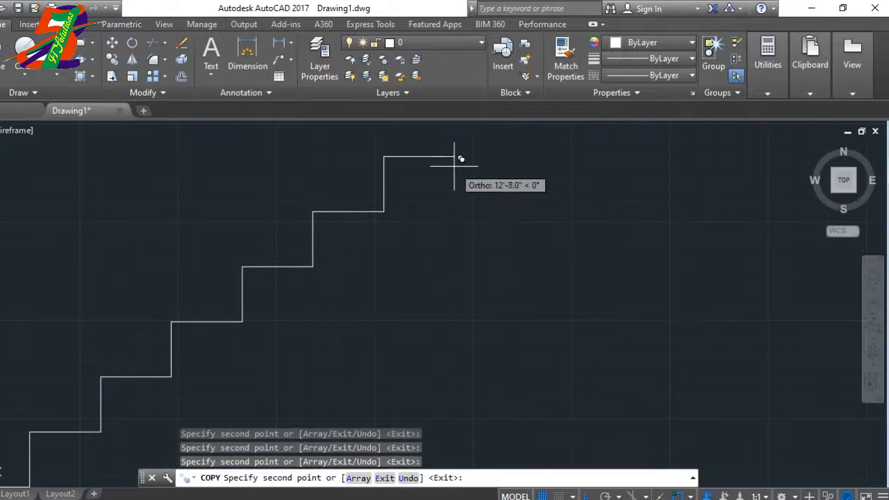
{"action": "left_click", "coordinate": [454, 156]}
{"action": "scroll", "coordinate": [419, 184], "scroll_direction": "down", "scroll_amount": 10}
{"action": "scroll", "coordinate": [475, 200], "scroll_direction": "up", "scroll_amount": 2}
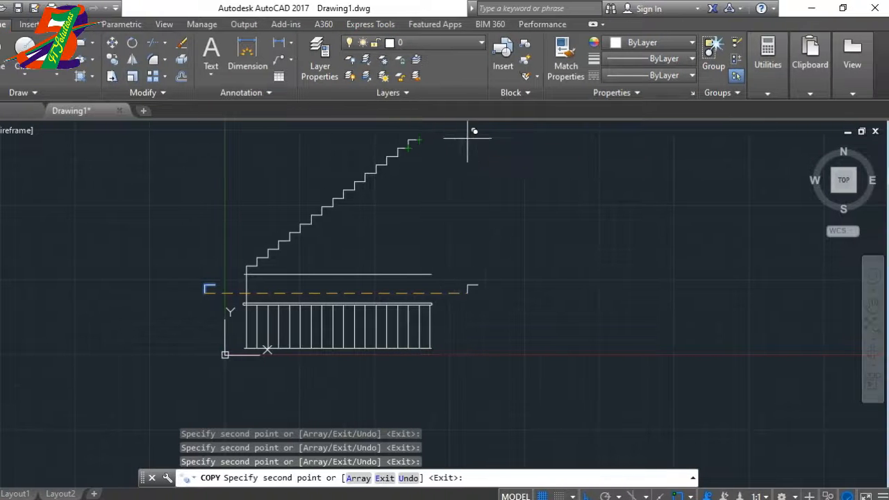
{"action": "scroll", "coordinate": [467, 141], "scroll_direction": "up", "scroll_amount": 5}
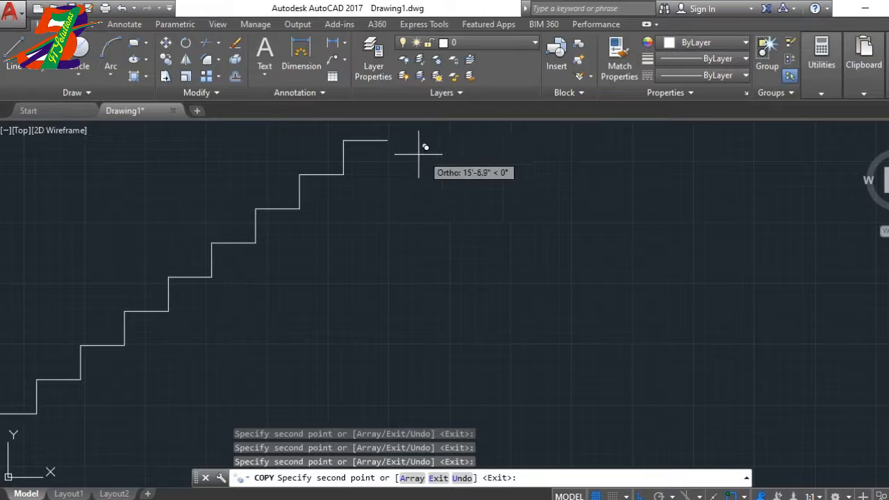
{"action": "scroll", "coordinate": [394, 133], "scroll_direction": "down", "scroll_amount": 5}
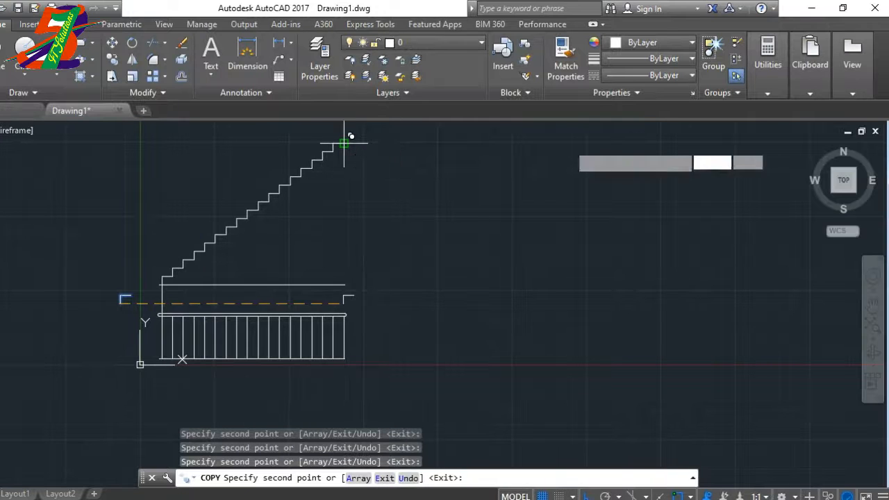
{"action": "key", "text": "Escape"}
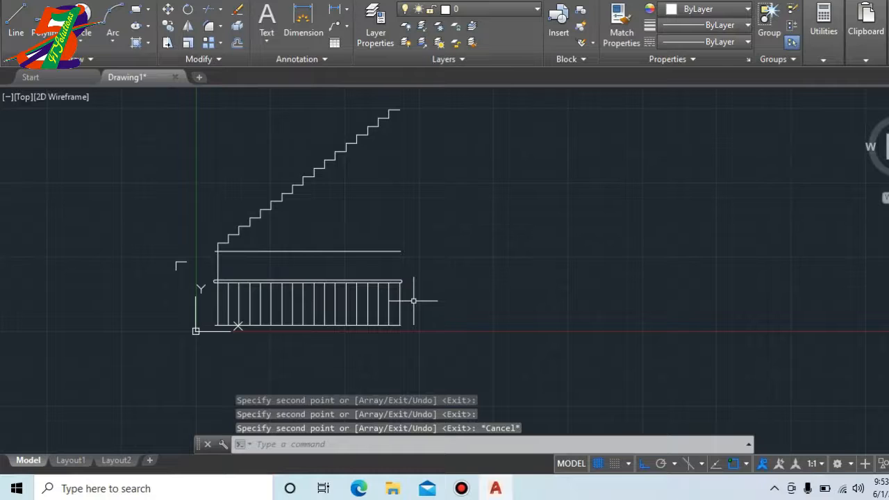
Step: Draw a vertical line from the top of the plan's rightmost step line up to the end of the top tread
{"action": "type", "text": "l"}
{"action": "key", "text": "Return"}
{"action": "scroll", "coordinate": [361, 256], "scroll_direction": "up", "scroll_amount": 4}
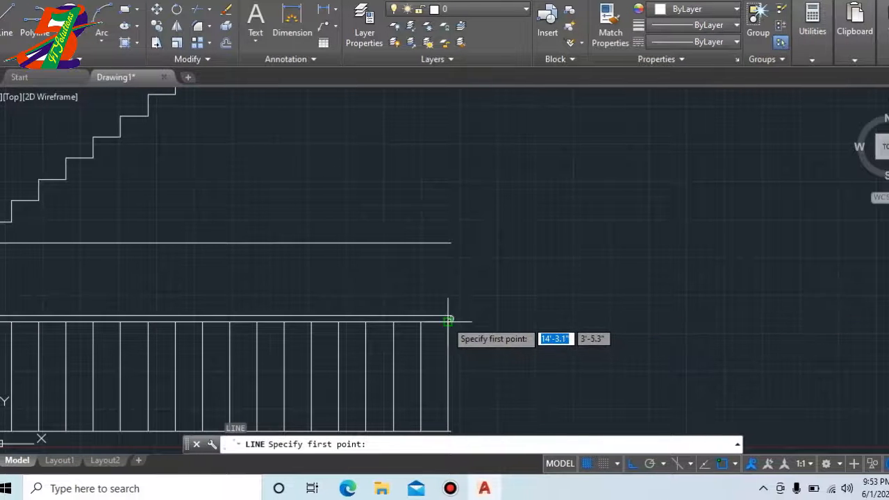
{"action": "left_click", "coordinate": [458, 320]}
{"action": "scroll", "coordinate": [448, 344], "scroll_direction": "down", "scroll_amount": 5}
{"action": "scroll", "coordinate": [461, 243], "scroll_direction": "up", "scroll_amount": 10}
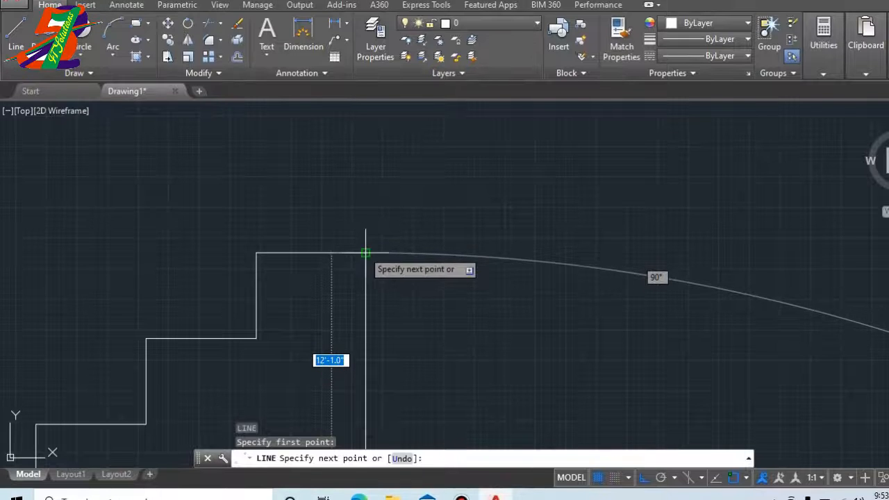
{"action": "left_click", "coordinate": [364, 252]}
{"action": "scroll", "coordinate": [377, 238], "scroll_direction": "down", "scroll_amount": 8}
{"action": "key", "text": "Escape"}
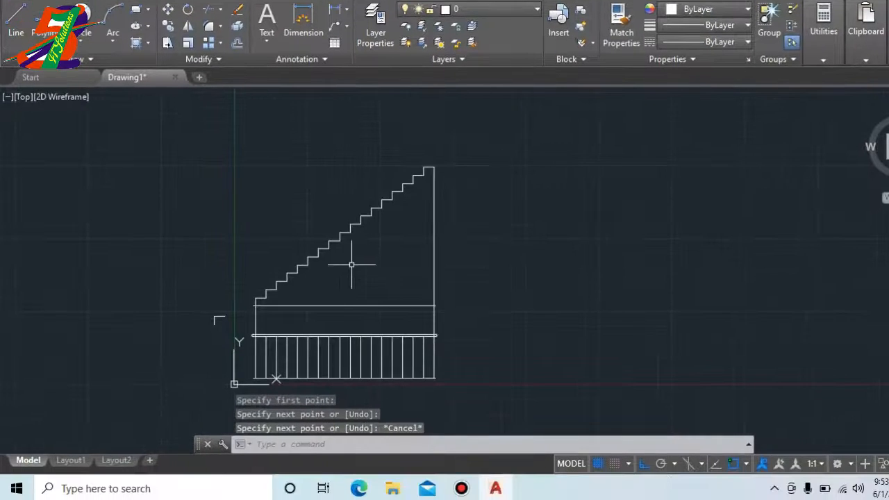
{"action": "key", "text": "Escape"}
{"action": "key", "text": "Escape"}
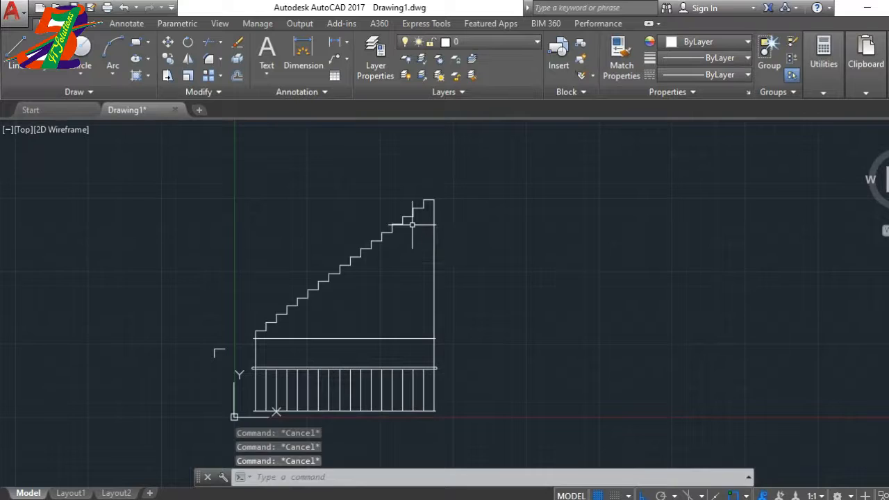
Step: Draw a sloping line from the foot of the top riser down to the foot of the third riser from the bottom
{"action": "type", "text": "l"}
{"action": "key", "text": "Return"}
{"action": "scroll", "coordinate": [413, 224], "scroll_direction": "up", "scroll_amount": 8}
{"action": "left_click", "coordinate": [380, 226]}
{"action": "scroll", "coordinate": [380, 226], "scroll_direction": "down", "scroll_amount": 5}
{"action": "scroll", "coordinate": [125, 389], "scroll_direction": "up", "scroll_amount": 5}
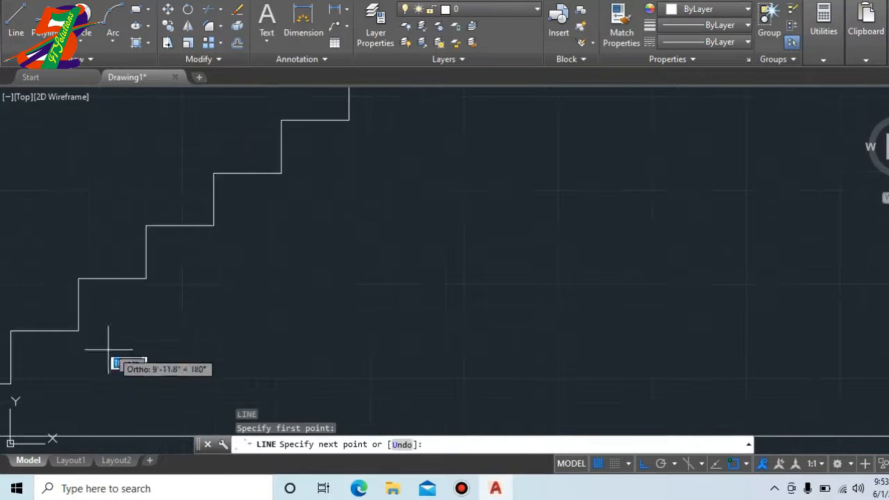
{"action": "left_click", "coordinate": [78, 330]}
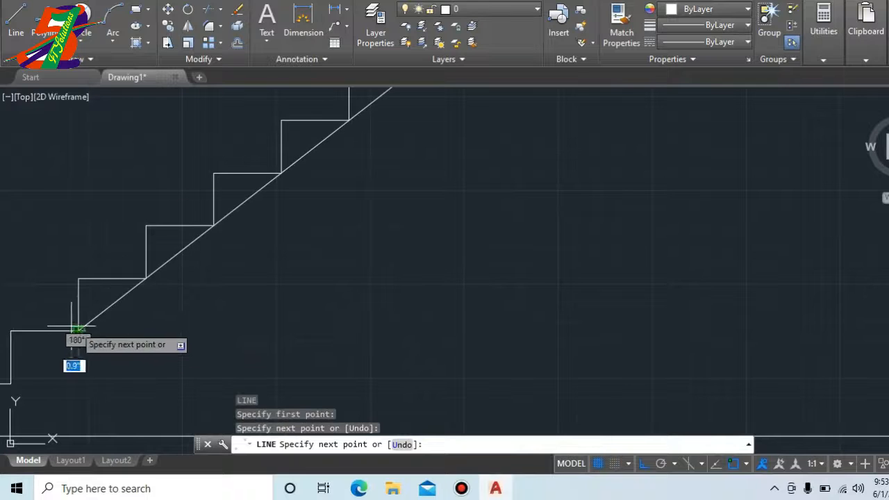
{"action": "key", "text": "Escape"}
{"action": "scroll", "coordinate": [436, 195], "scroll_direction": "down", "scroll_amount": 8}
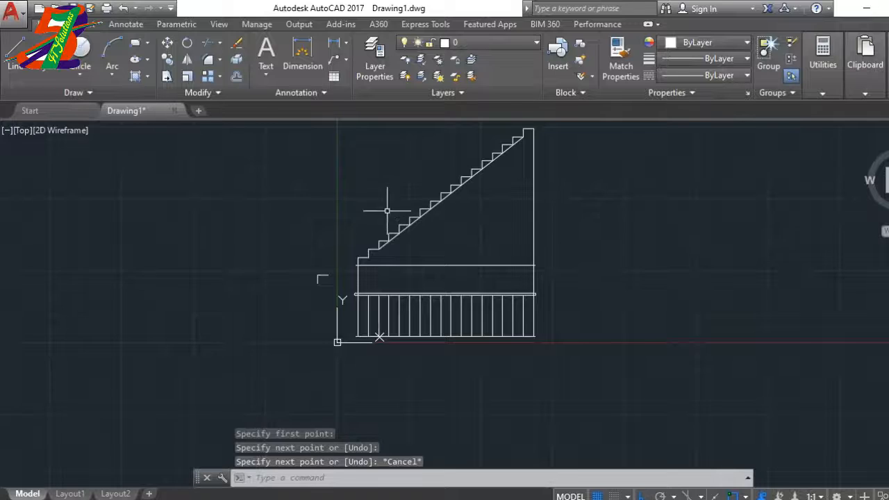
Step: Draw a vertical line from the sloping line's lower end down to the horizontal base line of the elevation
{"action": "scroll", "coordinate": [402, 237], "scroll_direction": "up", "scroll_amount": 4}
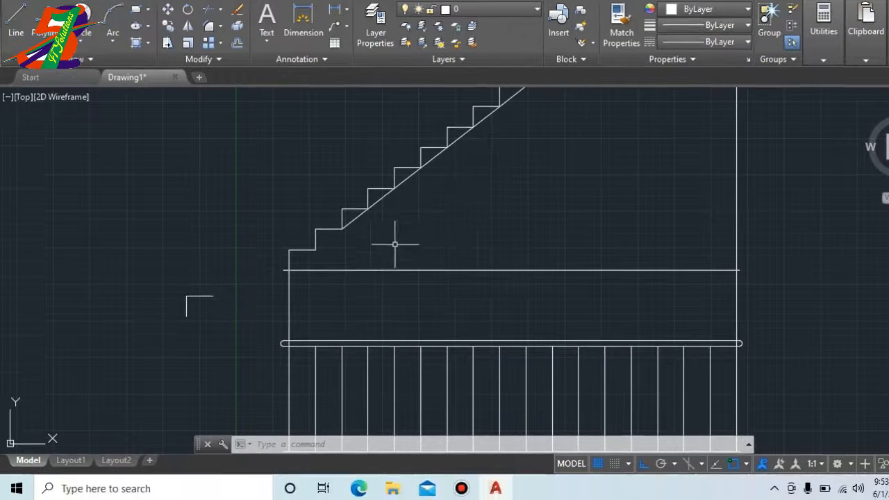
{"action": "scroll", "coordinate": [340, 276], "scroll_direction": "up", "scroll_amount": 2}
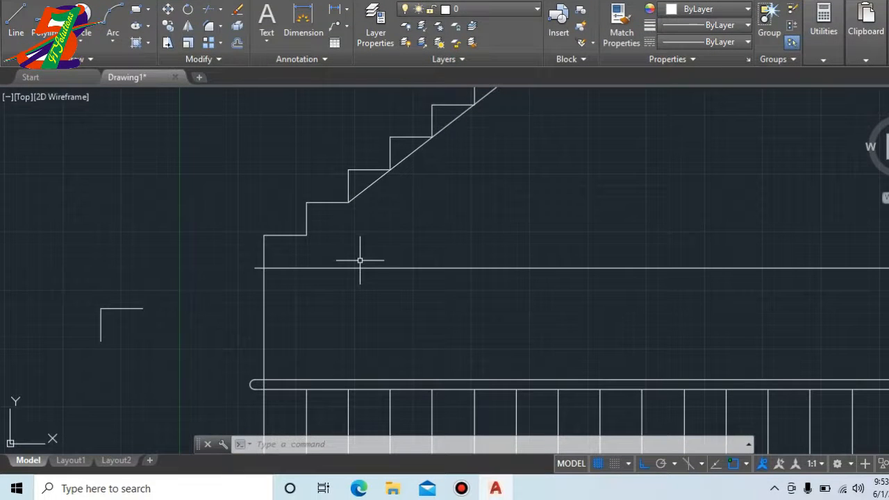
{"action": "key", "text": "Return"}
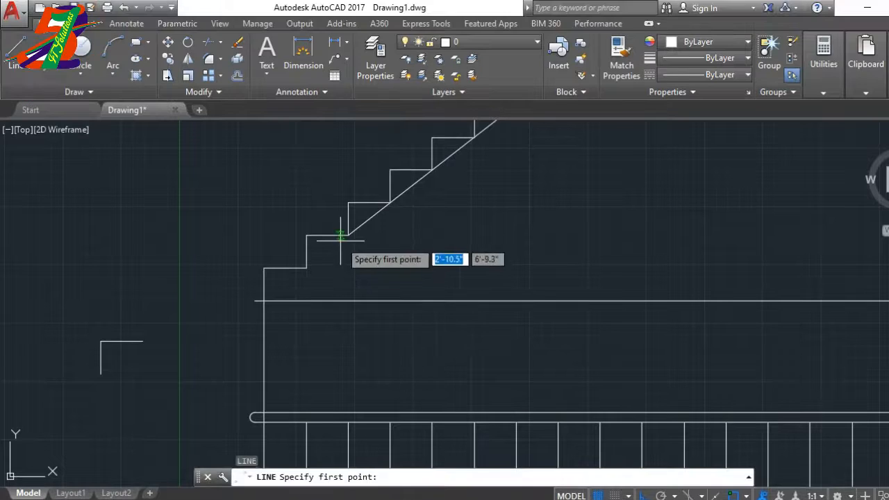
{"action": "left_click", "coordinate": [347, 235]}
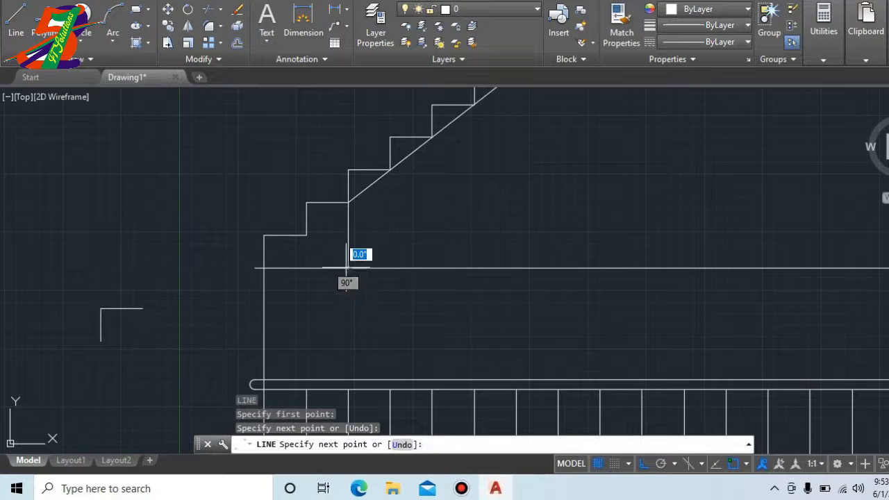
{"action": "key", "text": "Escape"}
{"action": "scroll", "coordinate": [323, 280], "scroll_direction": "down", "scroll_amount": 4}
{"action": "scroll", "coordinate": [233, 328], "scroll_direction": "up", "scroll_amount": 2}
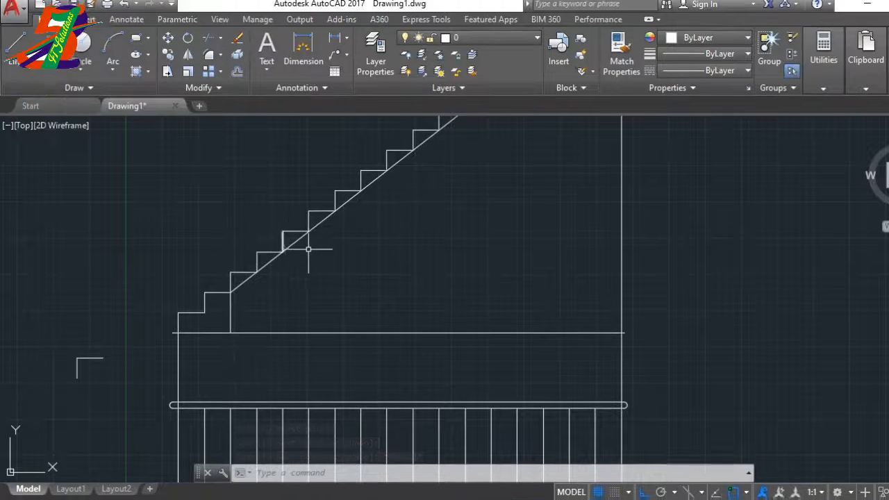
Step: Offset the sloping line under the steps 3" downward
{"action": "key", "text": "Escape"}
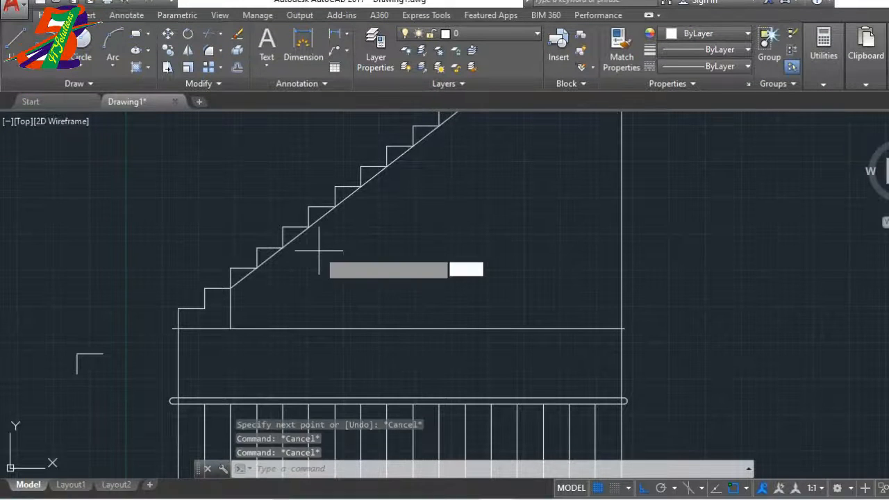
{"action": "type", "text": "o"}
{"action": "key", "text": "Return"}
{"action": "type", "text": "3"}
{"action": "key", "text": "Return"}
{"action": "left_click", "coordinate": [318, 221]}
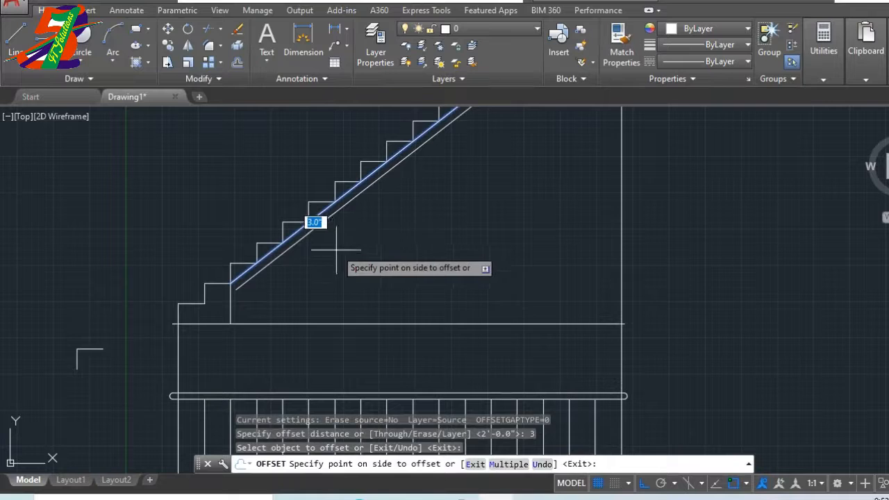
{"action": "left_click", "coordinate": [334, 241]}
{"action": "key", "text": "Escape"}
{"action": "scroll", "coordinate": [148, 327], "scroll_direction": "down", "scroll_amount": 5}
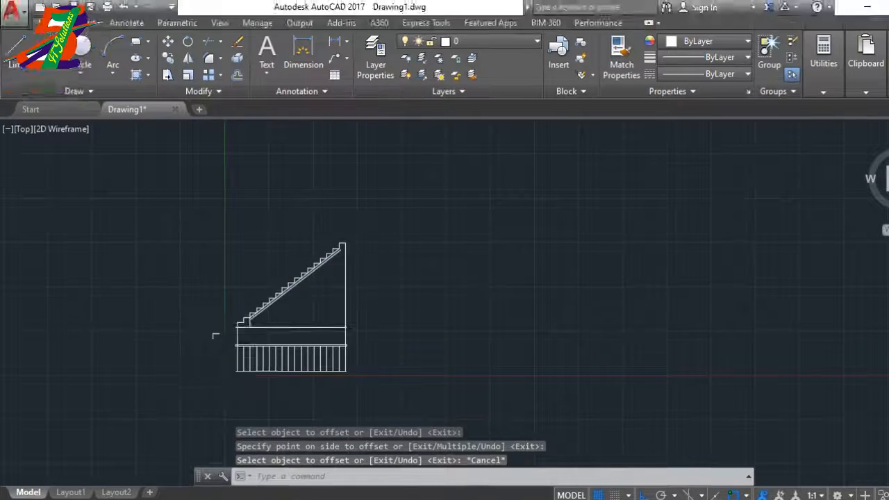
{"action": "scroll", "coordinate": [298, 257], "scroll_direction": "up", "scroll_amount": 8}
{"action": "key", "text": "Escape"}
{"action": "key", "text": "Escape"}
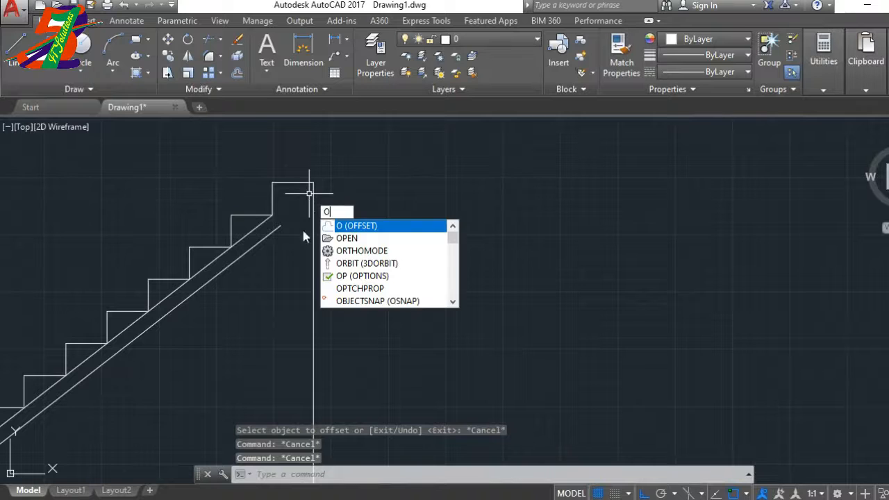
{"action": "key", "text": "Escape"}
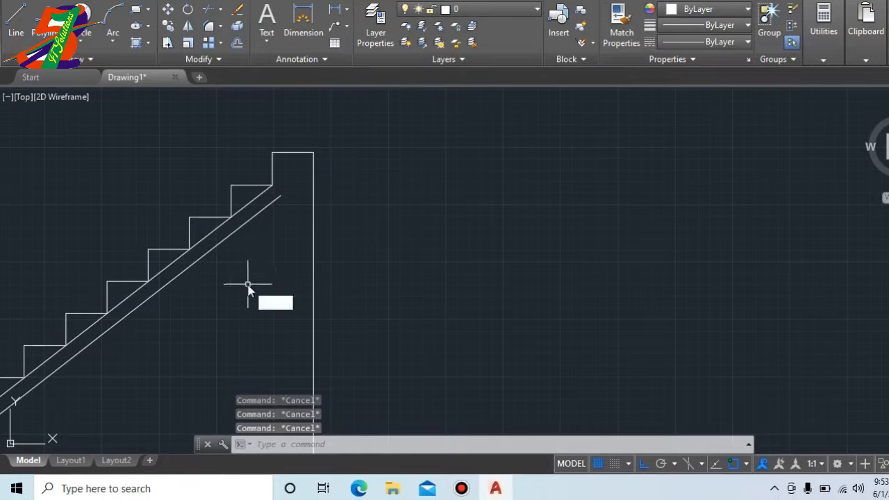
Step: Extend the upper end of the offset sloping line to the elevation's right vertical line
{"action": "type", "text": "e"}
{"action": "key", "text": "Escape"}
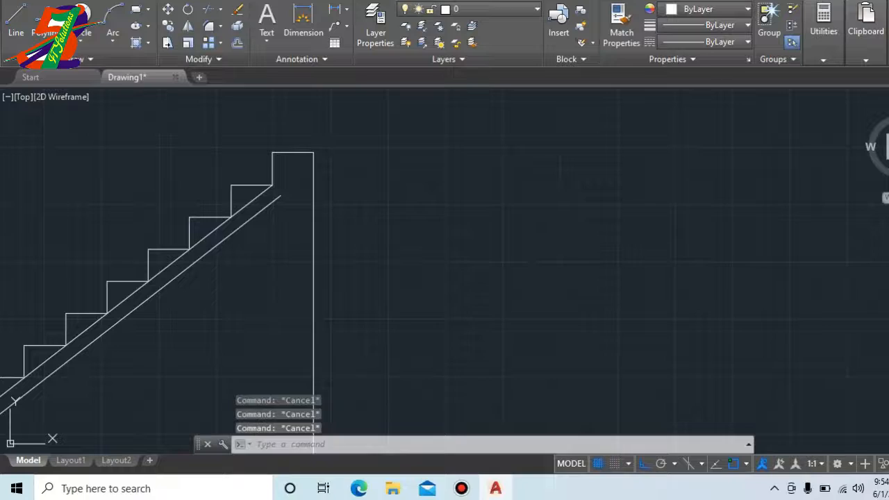
{"action": "type", "text": "ex"}
{"action": "key", "text": "Return"}
{"action": "key", "text": "Return"}
{"action": "left_click", "coordinate": [258, 213]}
{"action": "scroll", "coordinate": [329, 208], "scroll_direction": "down", "scroll_amount": 7}
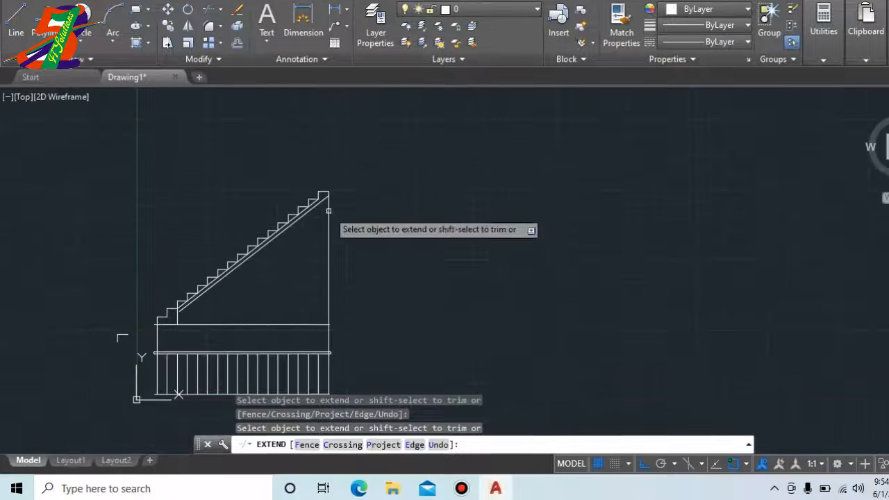
{"action": "scroll", "coordinate": [187, 317], "scroll_direction": "up", "scroll_amount": 6}
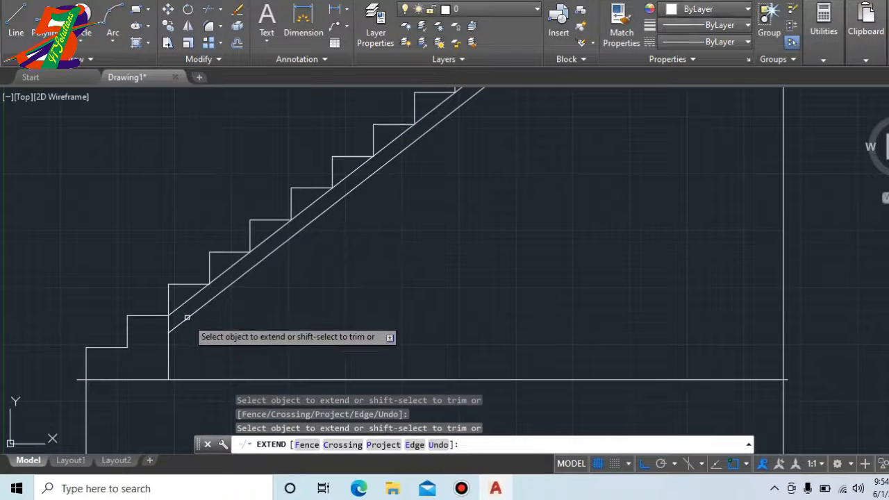
Step: Erase the original sloping line running through the feet of the risers, keeping the offset one below it
{"action": "key", "text": "Escape"}
{"action": "left_click", "coordinate": [191, 298]}
{"action": "key", "text": "Delete"}
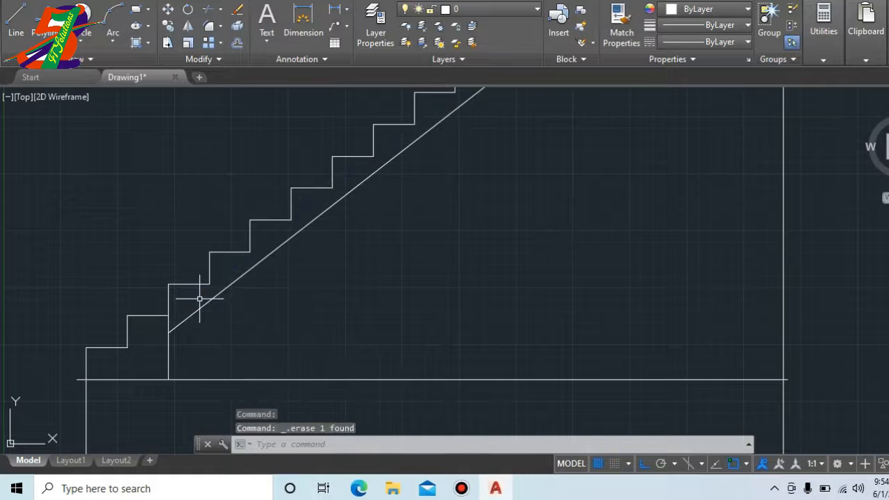
Step: Trim the short vertical piece between the foot of the third riser from the bottom and the sloping underside line
{"action": "key", "text": "Escape"}
{"action": "type", "text": "tr"}
{"action": "key", "text": "Return"}
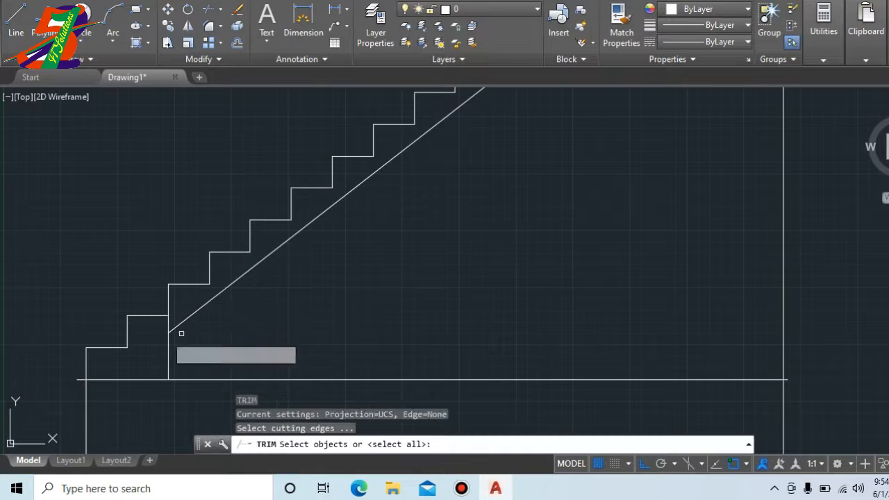
{"action": "key", "text": "Return"}
{"action": "scroll", "coordinate": [167, 320], "scroll_direction": "up", "scroll_amount": 2}
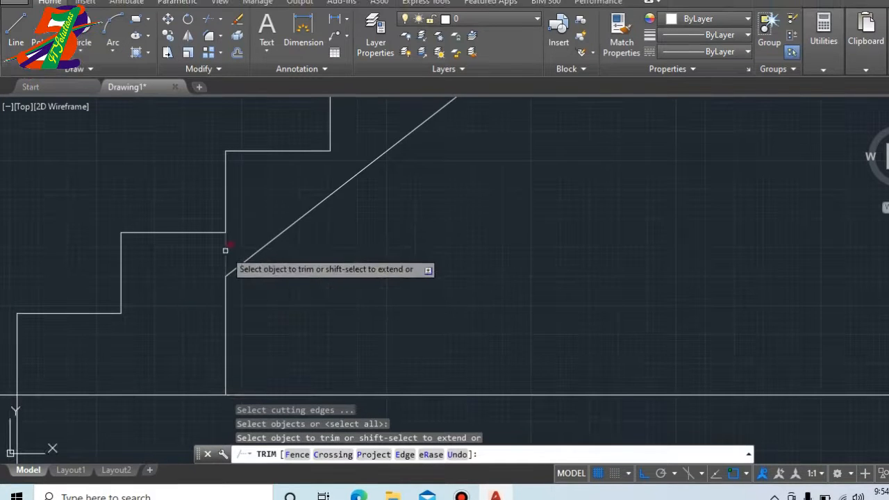
Step: Trim the part of the right vertical line that hangs below the upper end of the sloping underside line
{"action": "scroll", "coordinate": [175, 291], "scroll_direction": "down", "scroll_amount": 5}
{"action": "scroll", "coordinate": [306, 208], "scroll_direction": "up", "scroll_amount": 3}
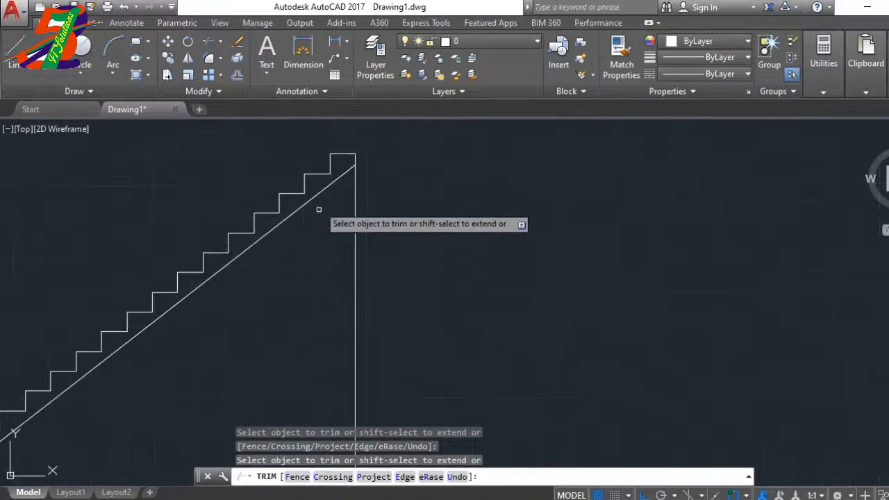
{"action": "scroll", "coordinate": [356, 161], "scroll_direction": "up", "scroll_amount": 4}
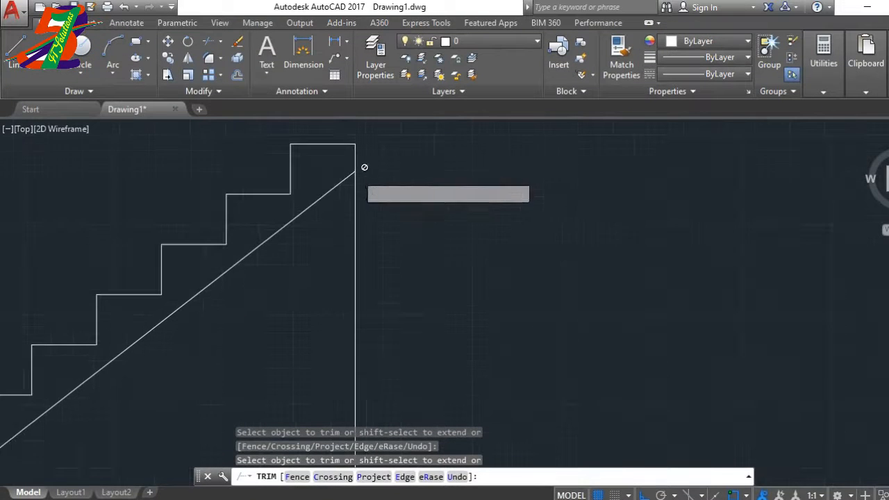
{"action": "left_click", "coordinate": [365, 200]}
{"action": "left_click", "coordinate": [389, 236]}
{"action": "scroll", "coordinate": [430, 218], "scroll_direction": "down", "scroll_amount": 5}
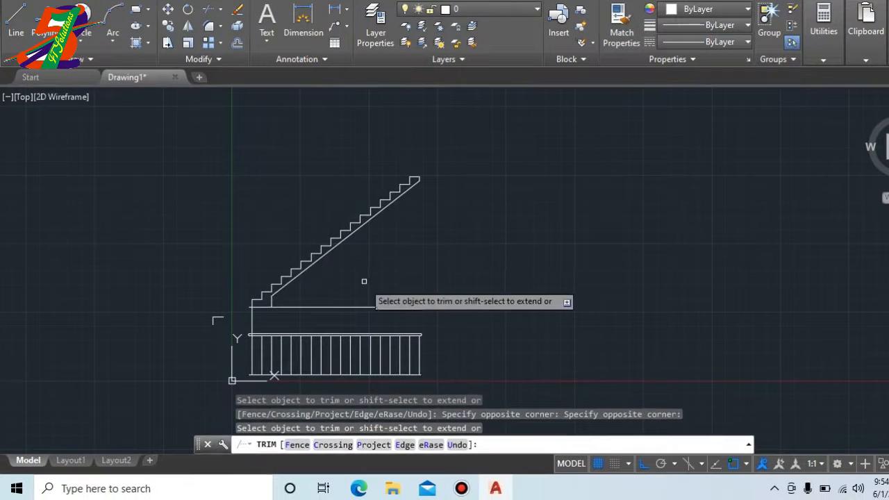
{"action": "key", "text": "Escape"}
{"action": "type", "text": "d"}
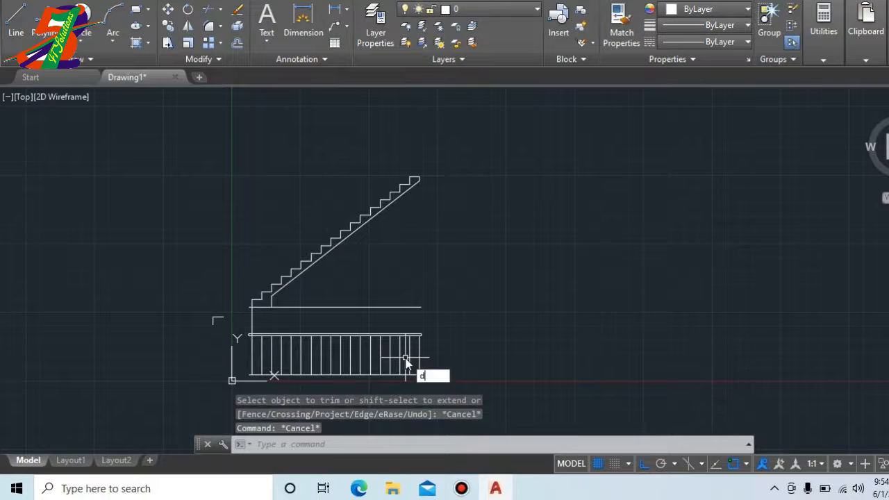
{"action": "type", "text": "li"}
{"action": "key", "text": "Return"}
{"action": "scroll", "coordinate": [411, 176], "scroll_direction": "up", "scroll_amount": 5}
{"action": "key", "text": "Escape"}
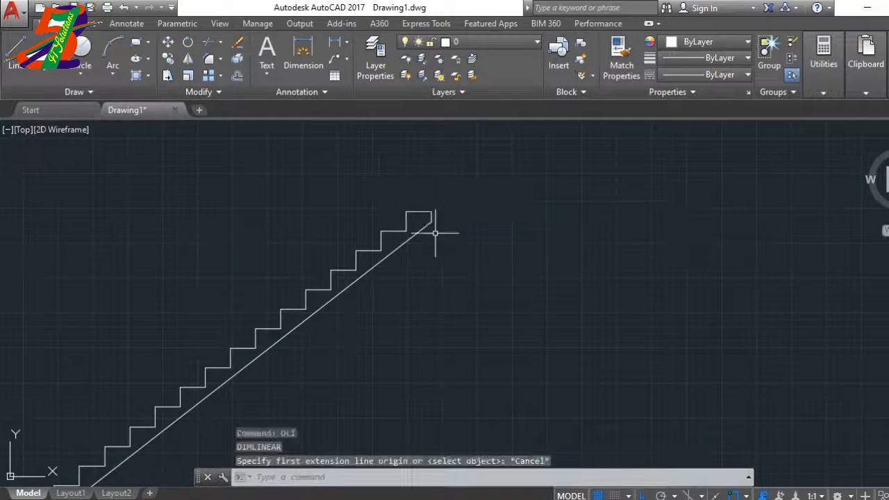
{"action": "key", "text": "Escape"}
{"action": "key", "text": "Escape"}
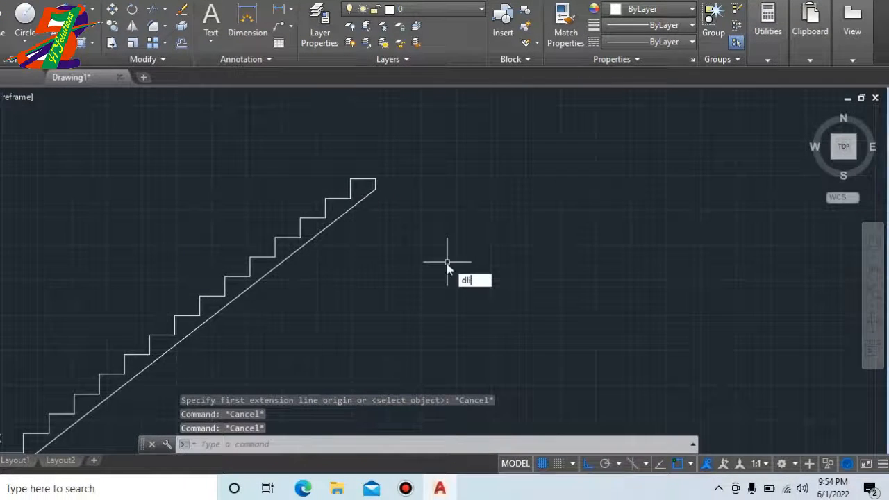
Step: Add a vertical linear dimension from the upper end of the sloping underside line down to the elevation's base line
{"action": "key", "text": "Return"}
{"action": "scroll", "coordinate": [379, 166], "scroll_direction": "up", "scroll_amount": 2}
{"action": "left_click", "coordinate": [371, 199]}
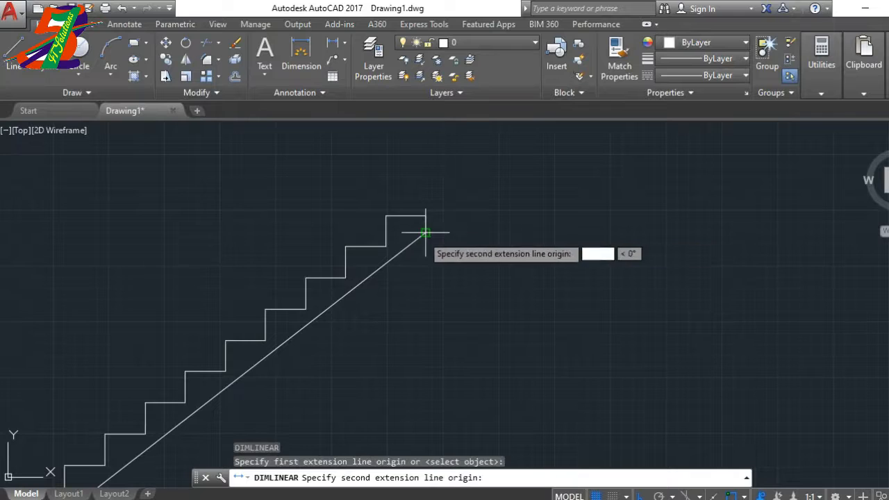
{"action": "scroll", "coordinate": [423, 229], "scroll_direction": "down", "scroll_amount": 5}
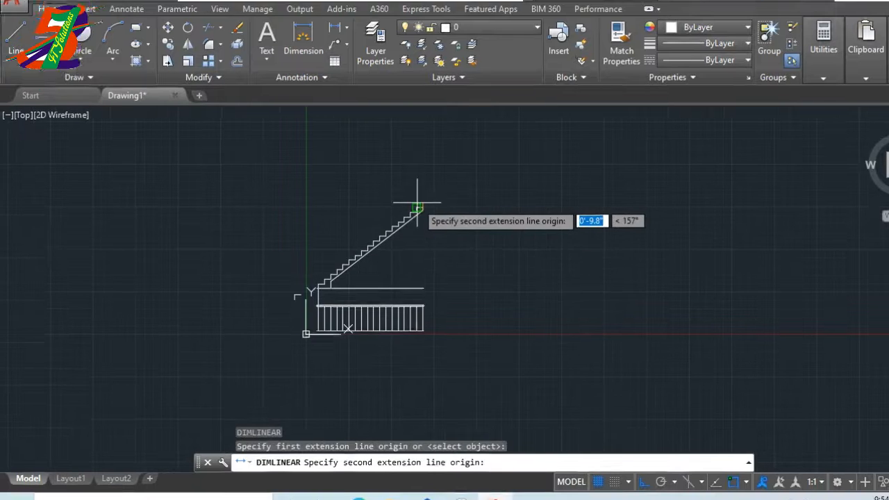
{"action": "scroll", "coordinate": [415, 291], "scroll_direction": "up", "scroll_amount": 4}
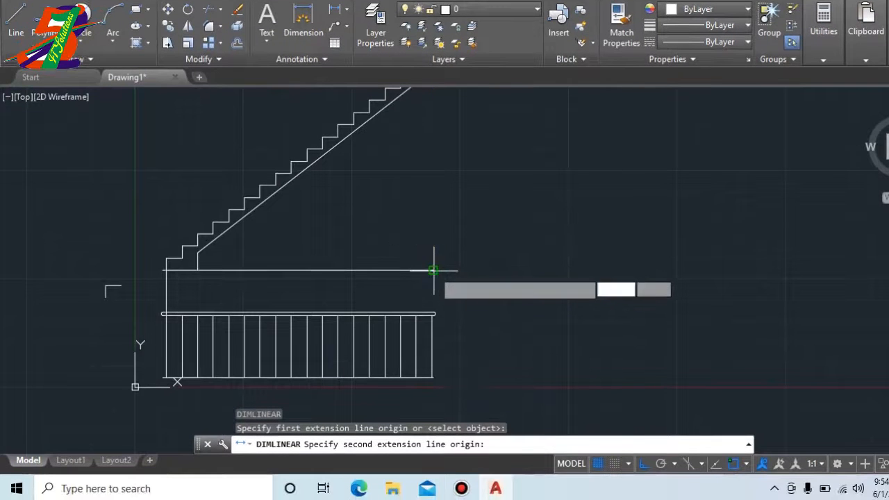
{"action": "left_click", "coordinate": [434, 270]}
{"action": "left_click", "coordinate": [444, 180]}
Step: Examine the value of the height dimension and the whole side elevation above the plan
{"action": "scroll", "coordinate": [486, 195], "scroll_direction": "up", "scroll_amount": 5}
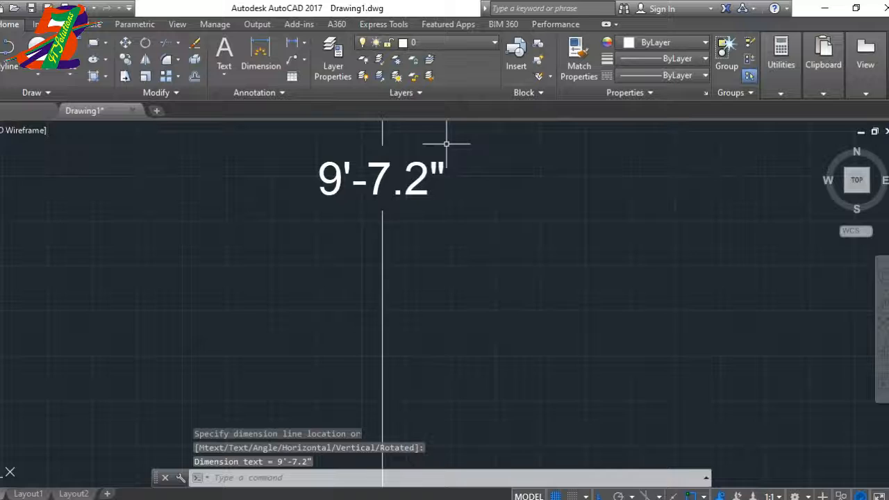
{"action": "scroll", "coordinate": [444, 173], "scroll_direction": "down", "scroll_amount": 5}
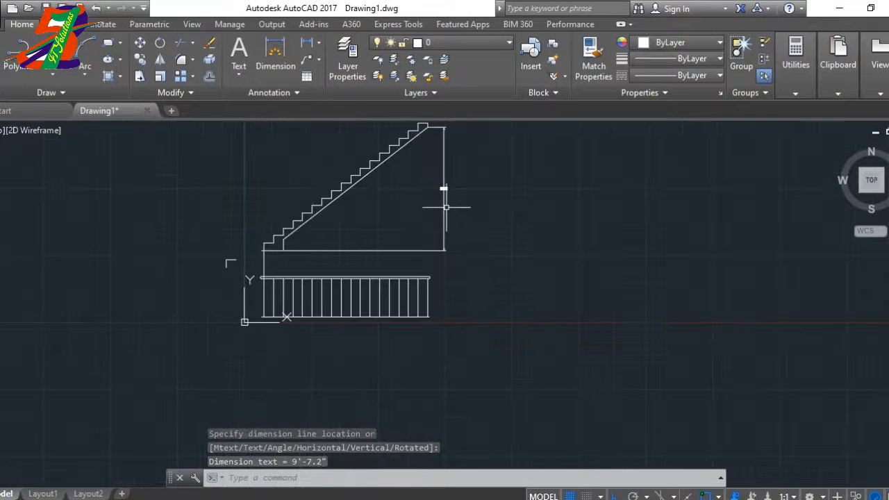
{"action": "scroll", "coordinate": [446, 207], "scroll_direction": "down", "scroll_amount": 4}
{"action": "scroll", "coordinate": [446, 209], "scroll_direction": "up", "scroll_amount": 5}
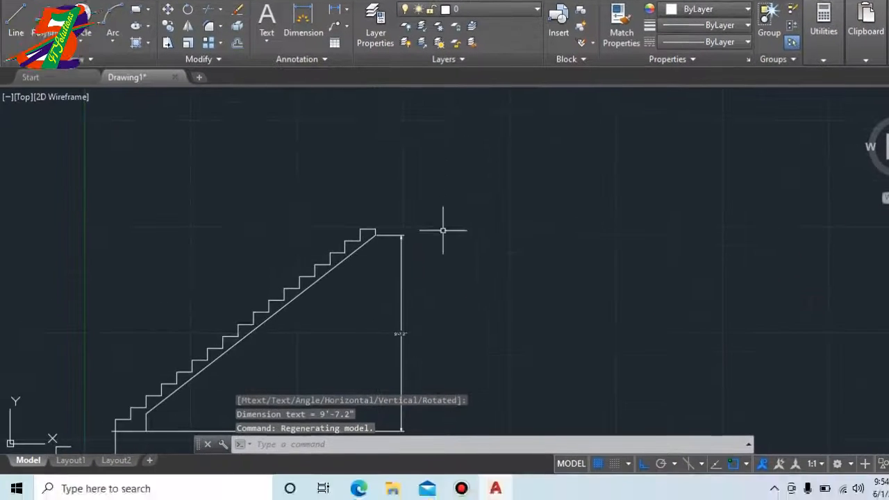
{"action": "scroll", "coordinate": [430, 236], "scroll_direction": "down", "scroll_amount": 5}
{"action": "scroll", "coordinate": [401, 240], "scroll_direction": "up", "scroll_amount": 5}
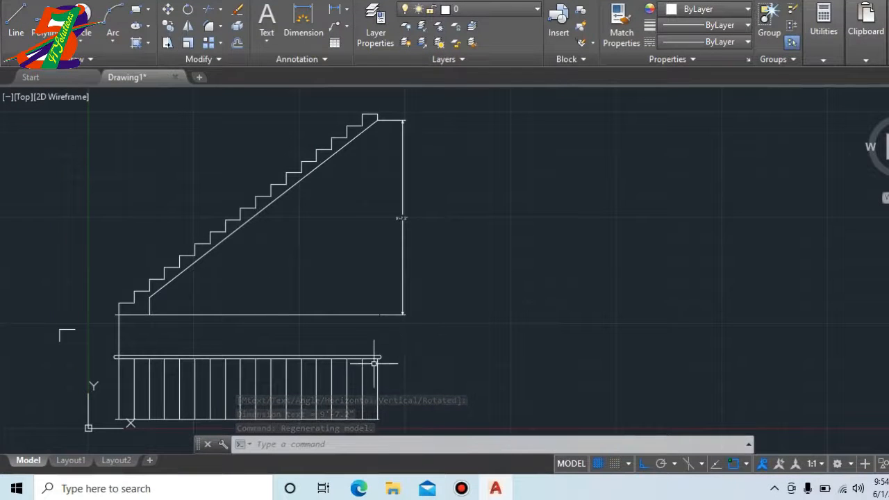
{"action": "key", "text": "Escape"}
{"action": "key", "text": "Escape"}
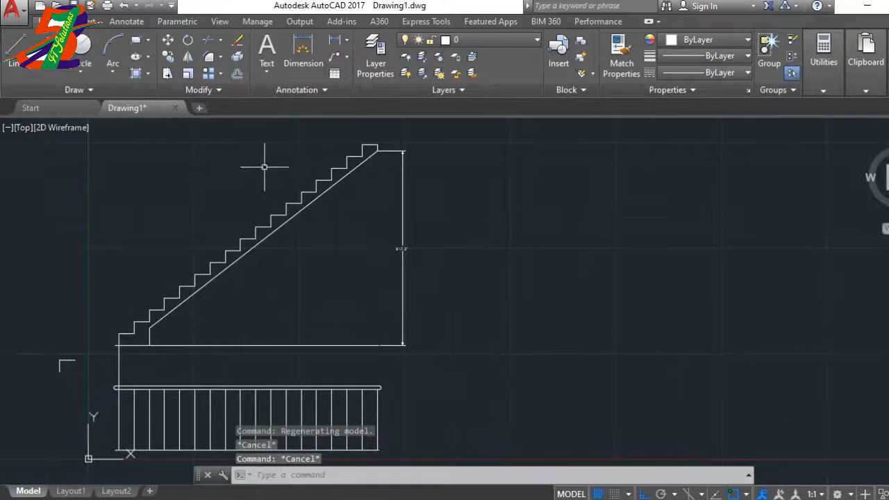
Step: Copy the top riser and tread from the riser's foot to the end of the top tread, adding one more step
{"action": "scroll", "coordinate": [338, 98], "scroll_direction": "up", "scroll_amount": 4}
{"action": "scroll", "coordinate": [435, 195], "scroll_direction": "up", "scroll_amount": 2}
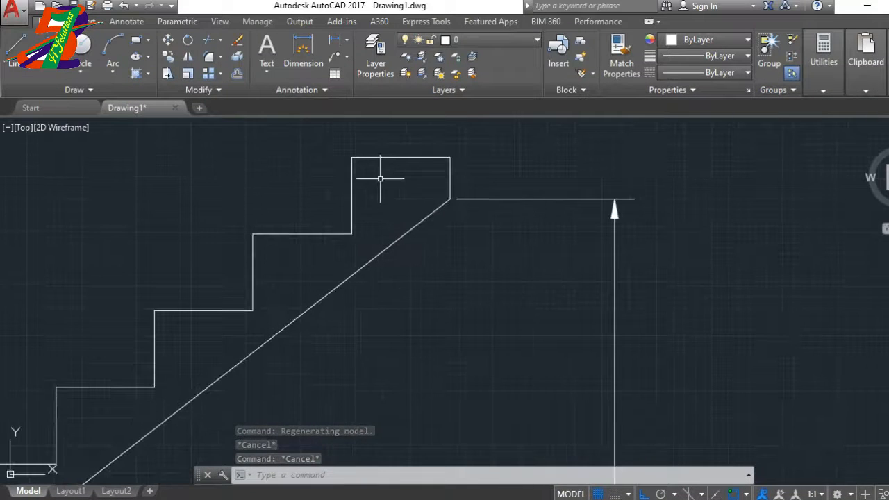
{"action": "left_click", "coordinate": [397, 147]}
{"action": "left_click", "coordinate": [401, 155]}
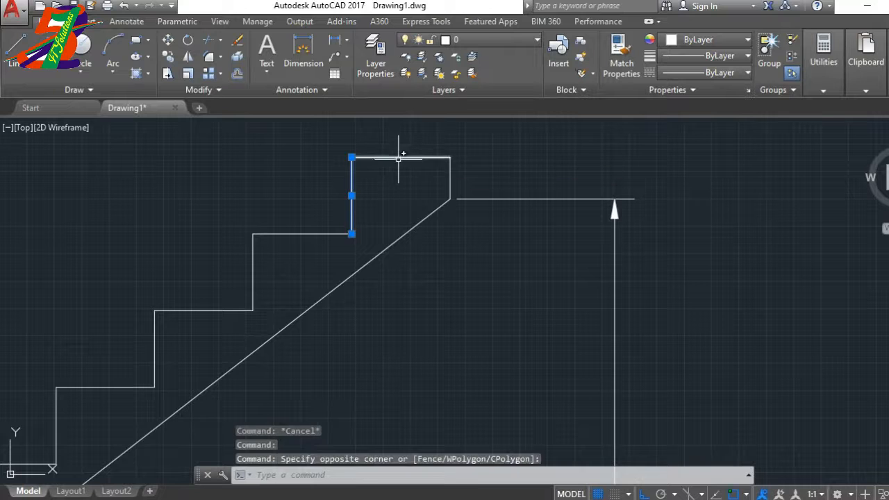
{"action": "type", "text": "co"}
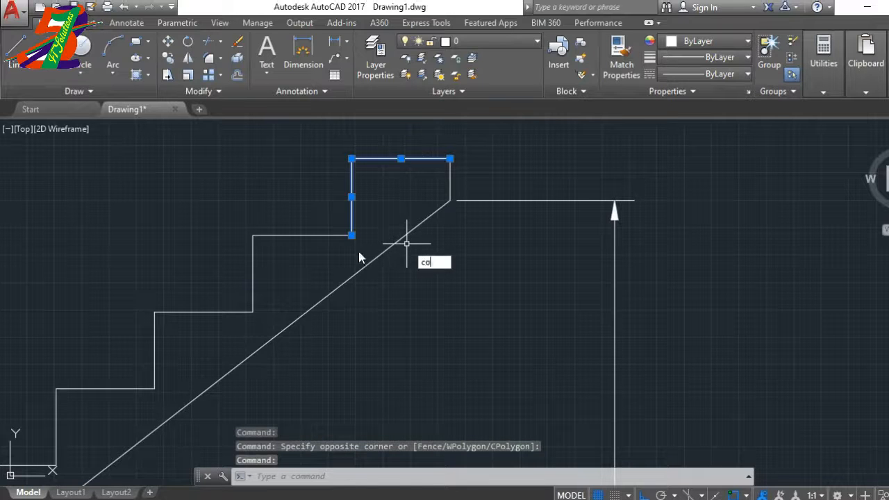
{"action": "key", "text": "Return"}
{"action": "left_click", "coordinate": [352, 234]}
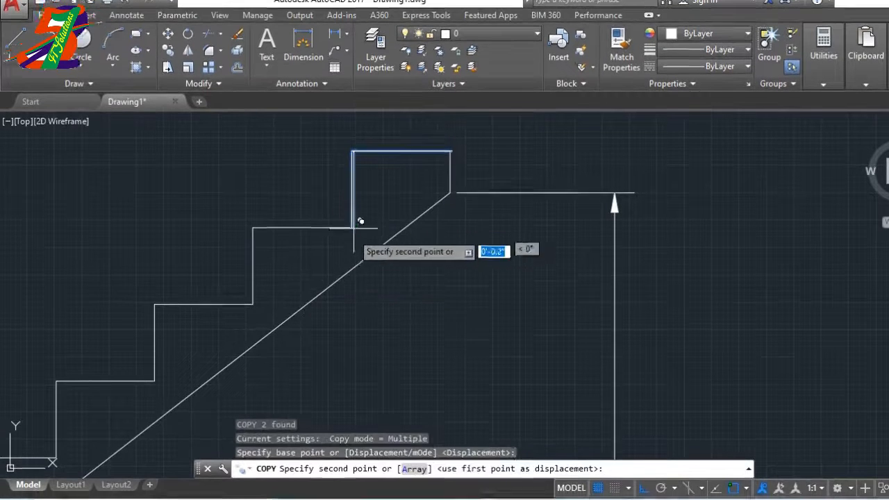
{"action": "scroll", "coordinate": [360, 221], "scroll_direction": "down", "scroll_amount": 2}
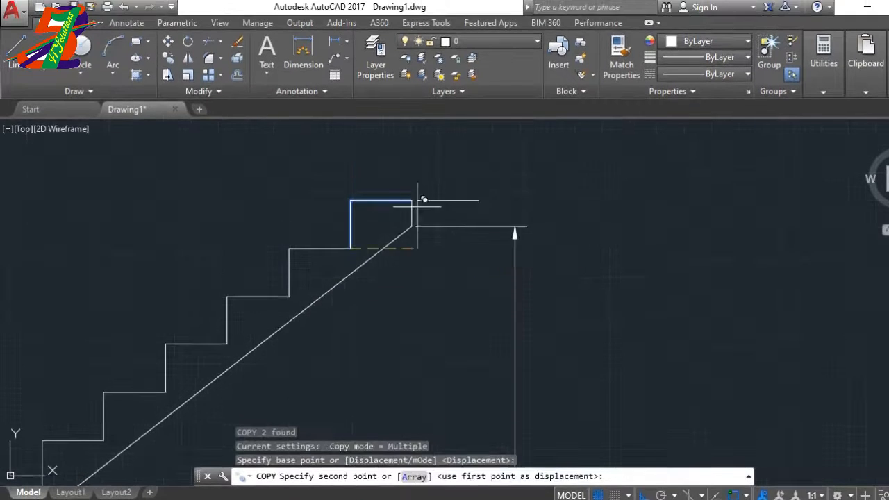
{"action": "left_click", "coordinate": [416, 189]}
{"action": "key", "text": "Escape"}
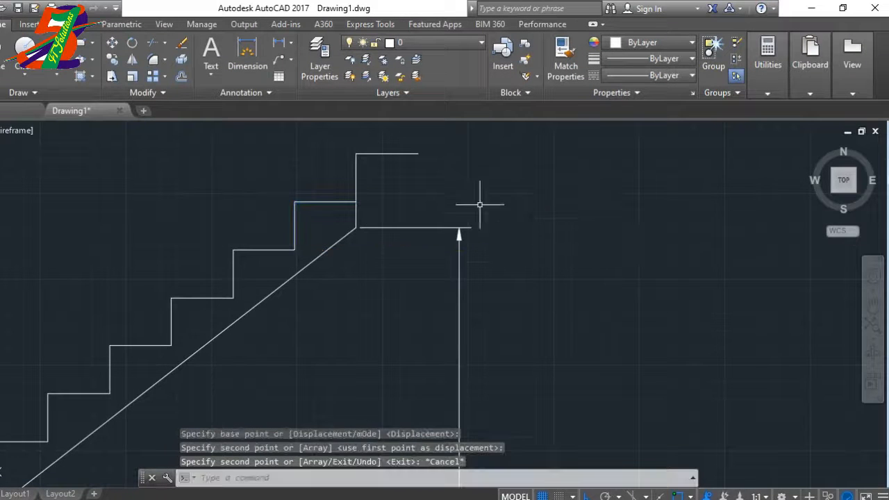
Step: Erase the vertical height dimension beside the staircase elevation
{"action": "left_click", "coordinate": [496, 226]}
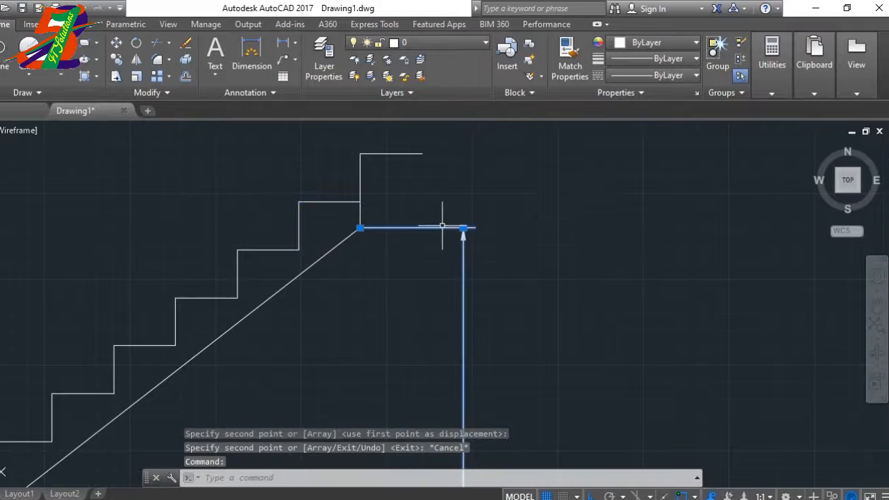
{"action": "key", "text": "Delete"}
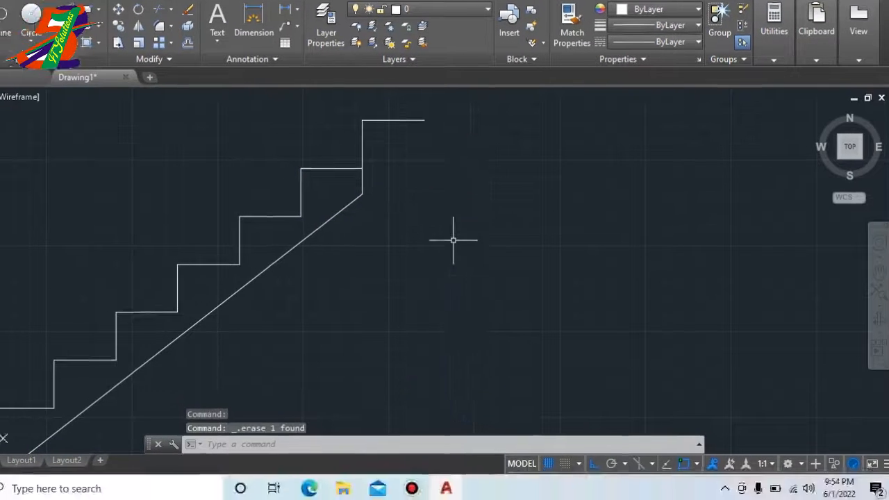
{"action": "key", "text": "Escape"}
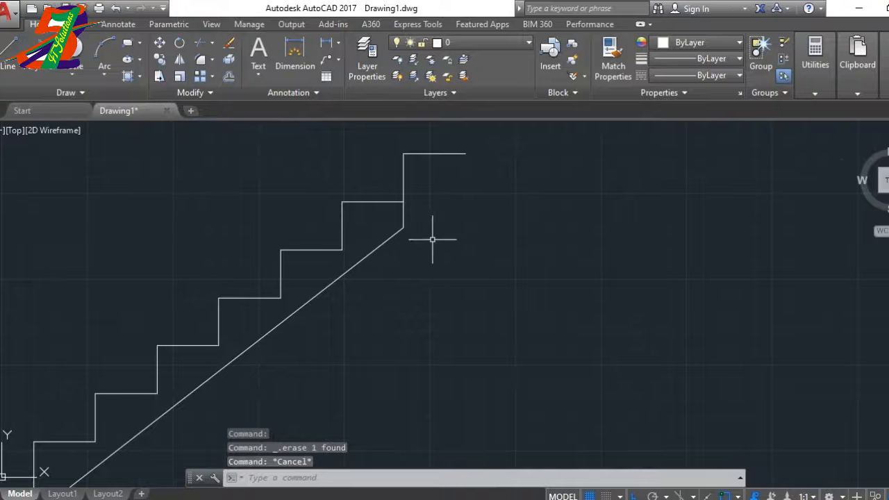
Step: Draw a vertical line down from the end of the new top tread, reaching past the sloping underside line's level
{"action": "key", "text": "Escape"}
{"action": "type", "text": "l"}
{"action": "key", "text": "Return"}
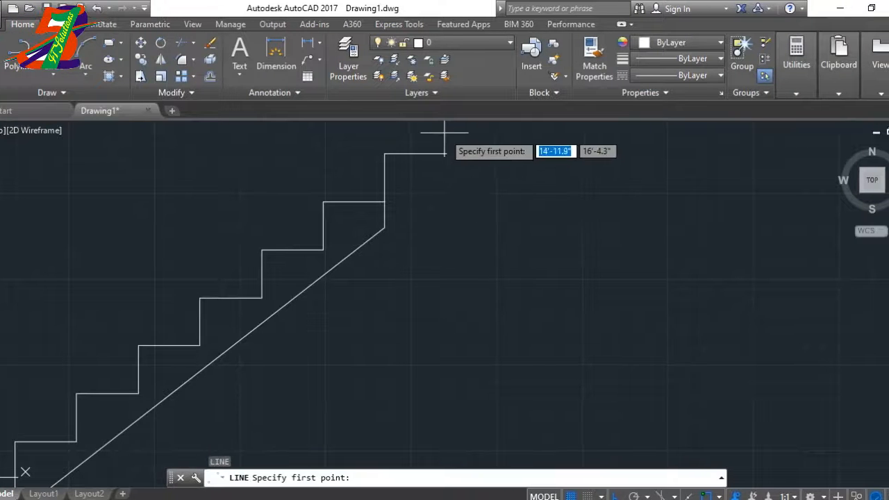
{"action": "left_click", "coordinate": [452, 153]}
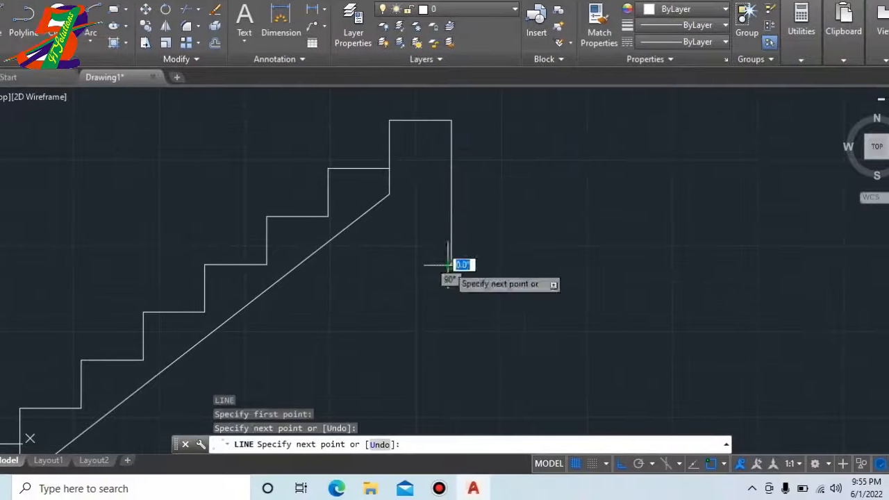
{"action": "key", "text": "Escape"}
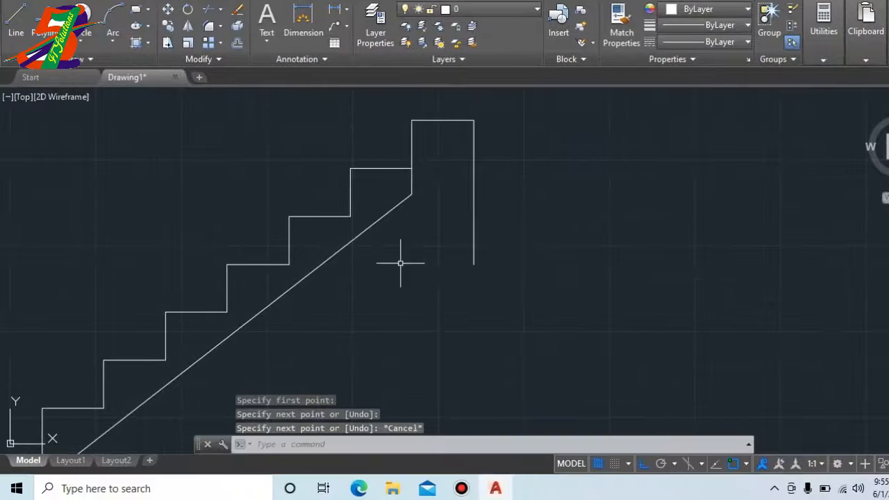
Step: Extend the sloping underside line up to the new vertical line under the top tread's end
{"action": "key", "text": "Return"}
{"action": "key", "text": "Return"}
{"action": "left_click", "coordinate": [392, 209]}
{"action": "key", "text": "Escape"}
{"action": "key", "text": "Escape"}
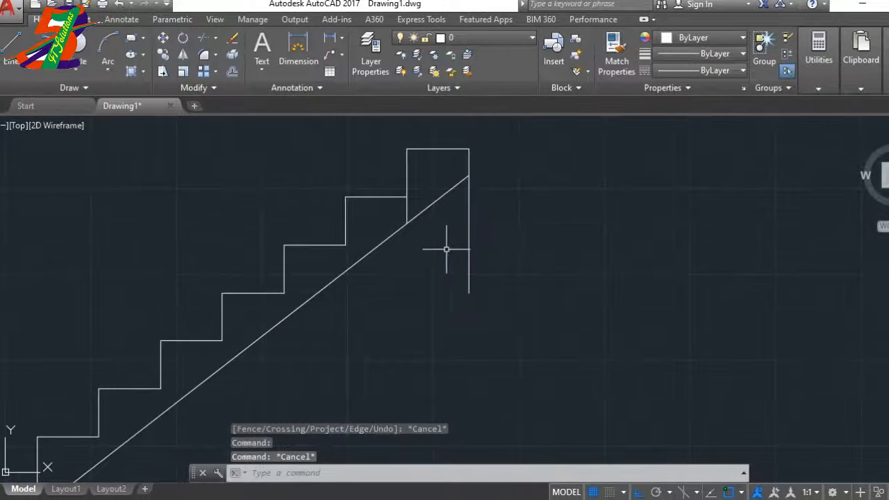
Step: Trim the new vertical line below the sloping underside line and erase the leftover short vertical under the previous tread's end
{"action": "type", "text": "tr"}
{"action": "key", "text": "Return"}
{"action": "key", "text": "Return"}
{"action": "left_click", "coordinate": [456, 240]}
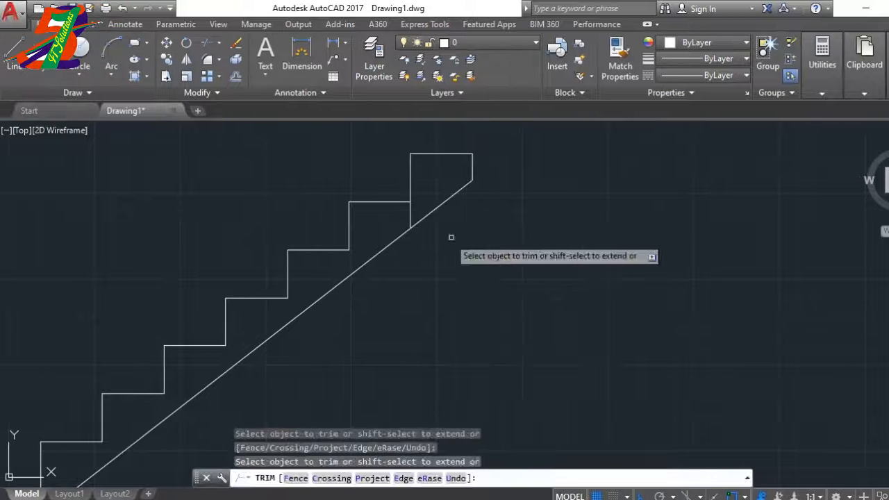
{"action": "key", "text": "Escape"}
{"action": "key", "text": "Delete"}
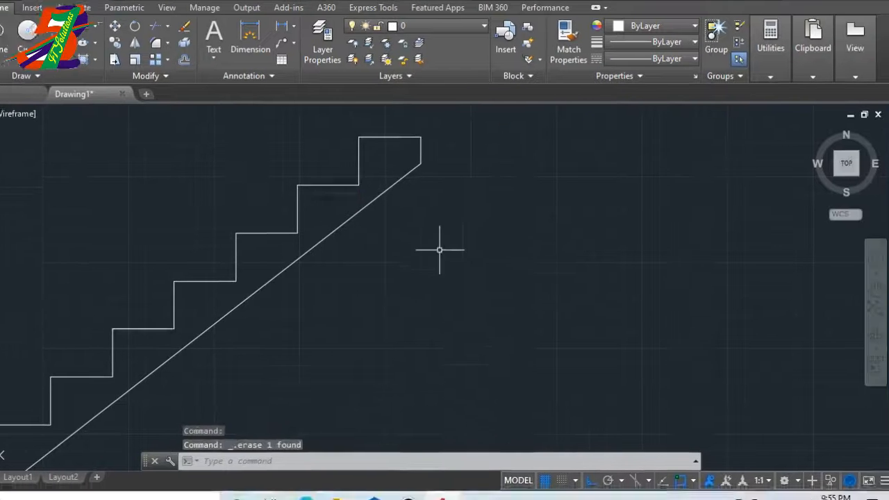
Step: Draw a 3' vertical line up from the midpoint of the first tread in the staircase elevation
{"action": "scroll", "coordinate": [486, 230], "scroll_direction": "down", "scroll_amount": 6}
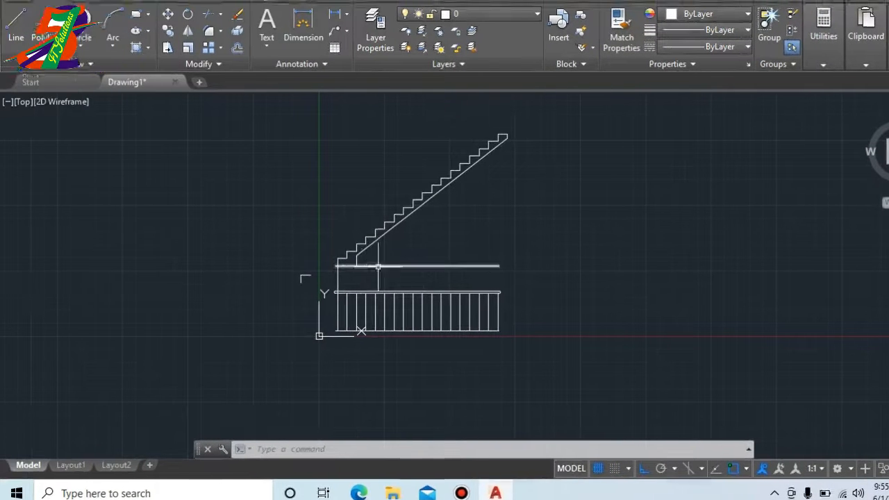
{"action": "scroll", "coordinate": [376, 182], "scroll_direction": "up", "scroll_amount": 2}
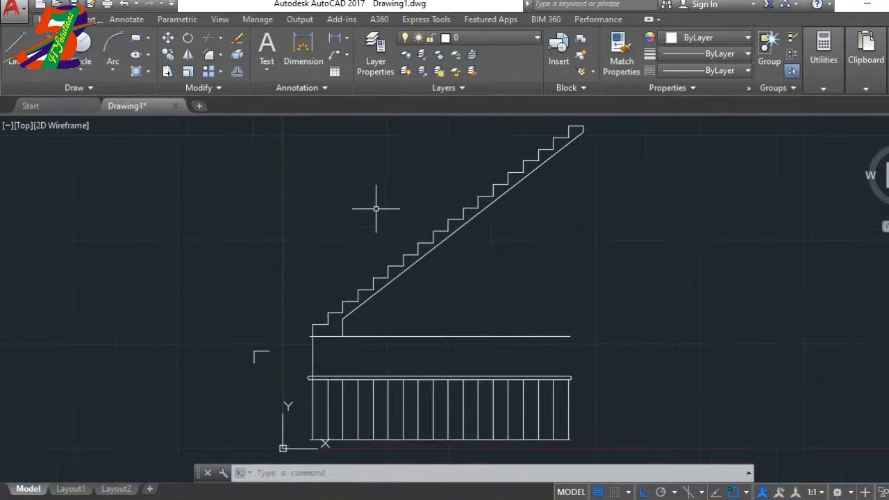
{"action": "scroll", "coordinate": [319, 268], "scroll_direction": "down", "scroll_amount": 2}
{"action": "scroll", "coordinate": [317, 282], "scroll_direction": "up", "scroll_amount": 3}
{"action": "key", "text": "Delete"}
{"action": "scroll", "coordinate": [285, 316], "scroll_direction": "up", "scroll_amount": 4}
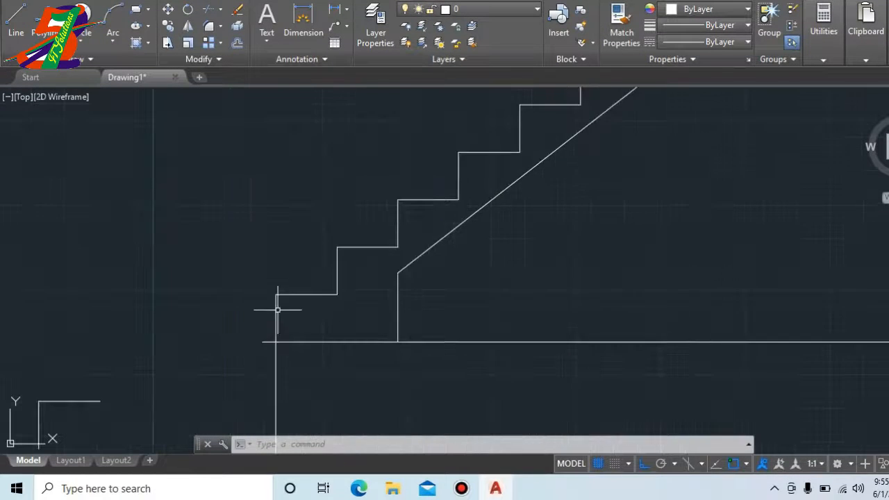
{"action": "key", "text": "Return"}
{"action": "scroll", "coordinate": [301, 253], "scroll_direction": "up", "scroll_amount": 4}
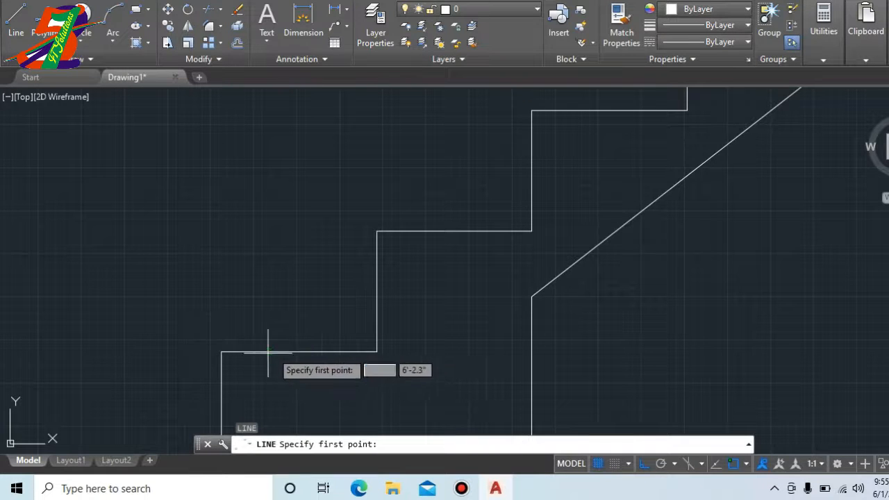
{"action": "left_click", "coordinate": [300, 353]}
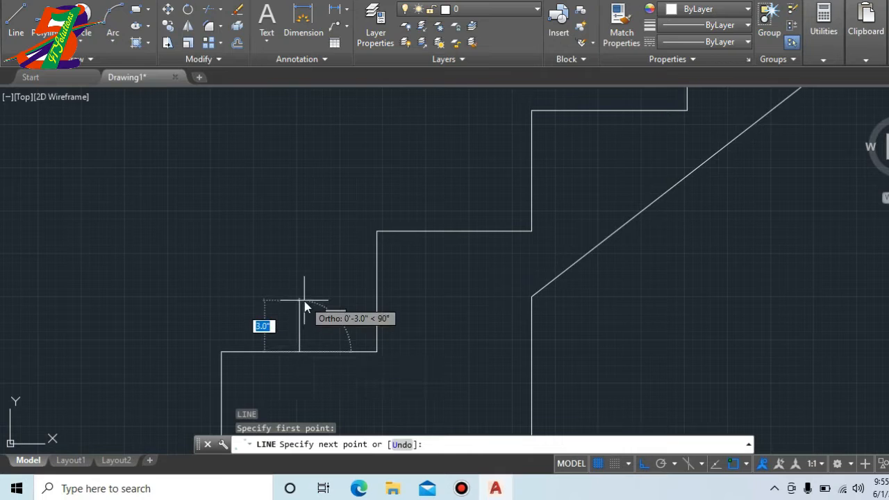
{"action": "type", "text": "3'"}
{"action": "key", "text": "Return"}
{"action": "key", "text": "Escape"}
{"action": "scroll", "coordinate": [302, 302], "scroll_direction": "down", "scroll_amount": 4}
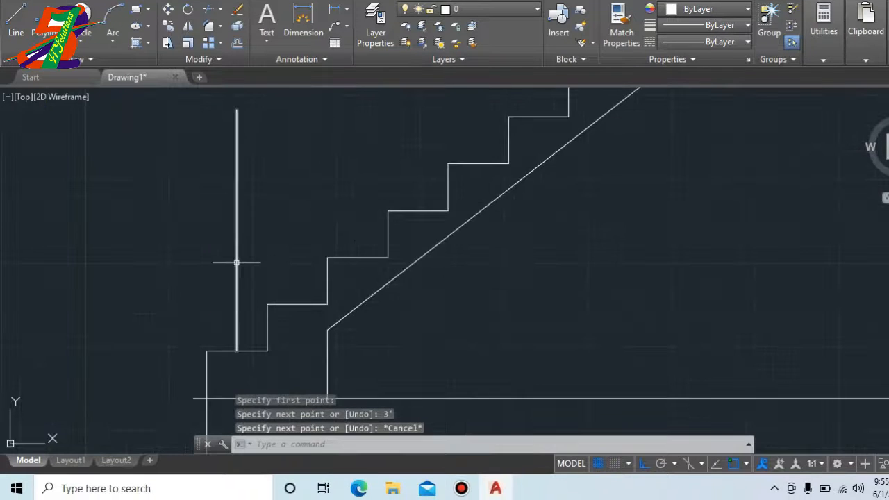
Step: Copy the 3' vertical line from the first tread's midpoint to the midpoint of every remaining tread up to the top
{"action": "left_click", "coordinate": [236, 263]}
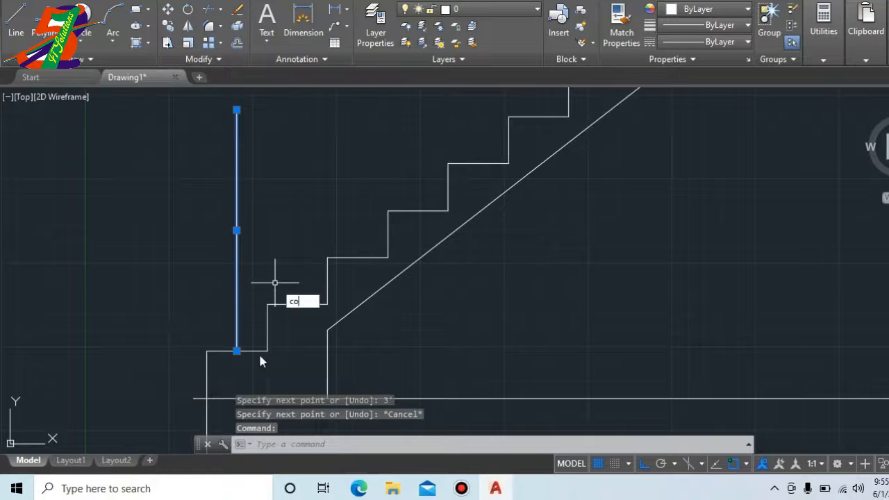
{"action": "type", "text": "co"}
{"action": "key", "text": "Return"}
{"action": "scroll", "coordinate": [232, 350], "scroll_direction": "up", "scroll_amount": 5}
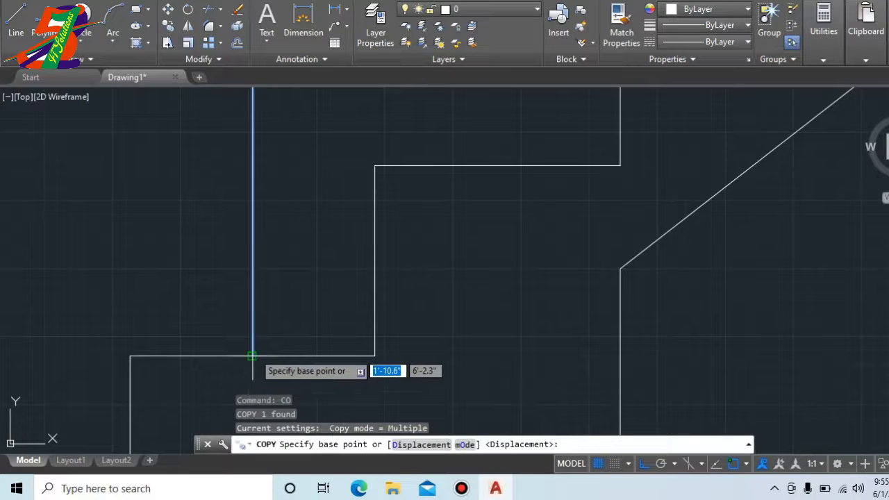
{"action": "left_click", "coordinate": [252, 356]}
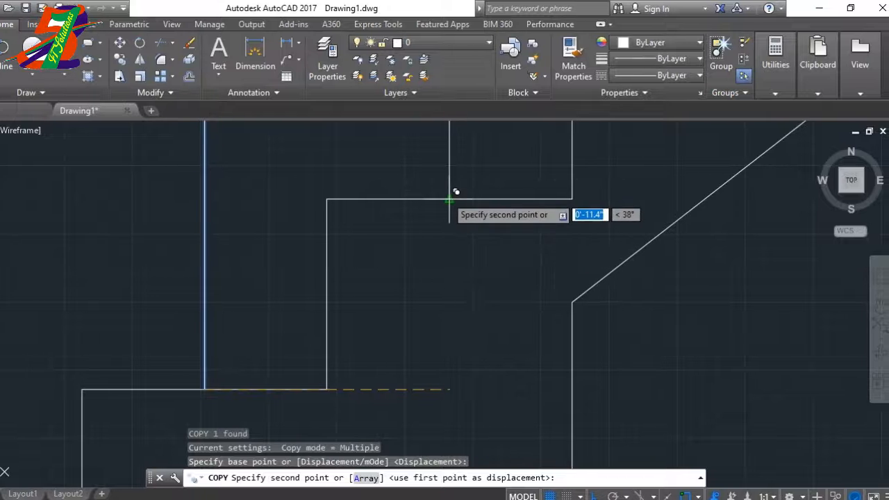
{"action": "left_click", "coordinate": [447, 199]}
{"action": "scroll", "coordinate": [347, 257], "scroll_direction": "down", "scroll_amount": 7}
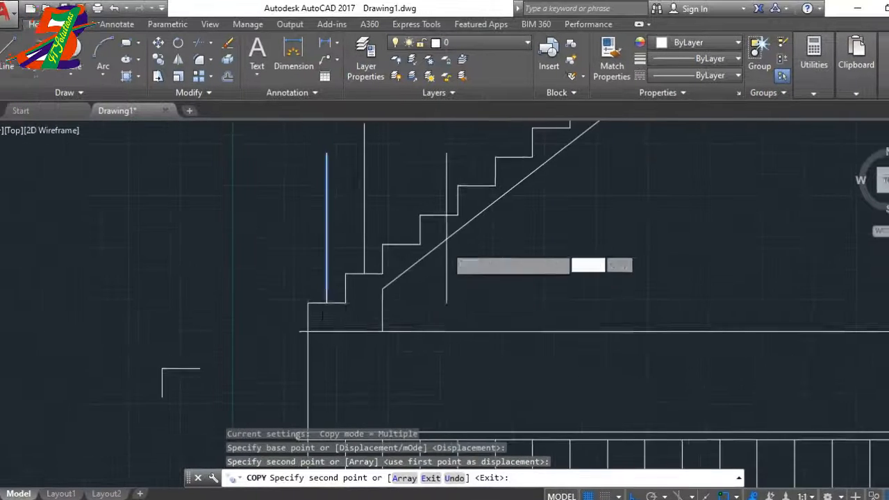
{"action": "scroll", "coordinate": [401, 245], "scroll_direction": "up", "scroll_amount": 4}
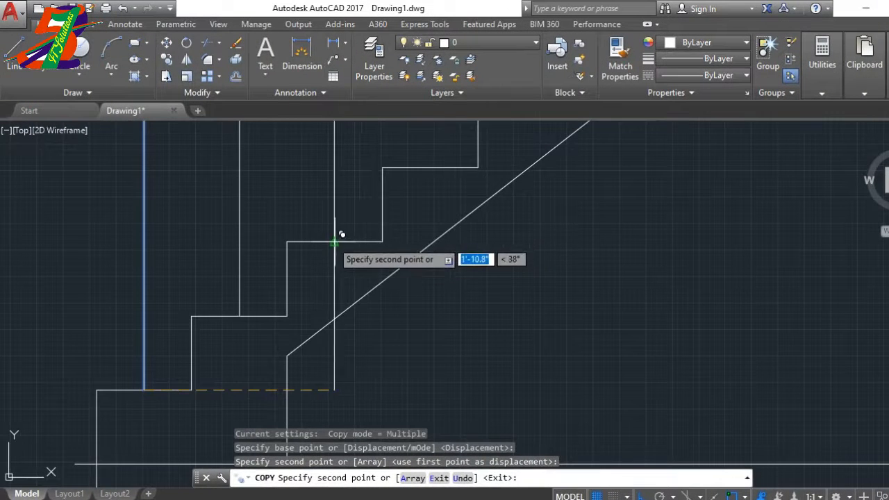
{"action": "left_click", "coordinate": [334, 240]}
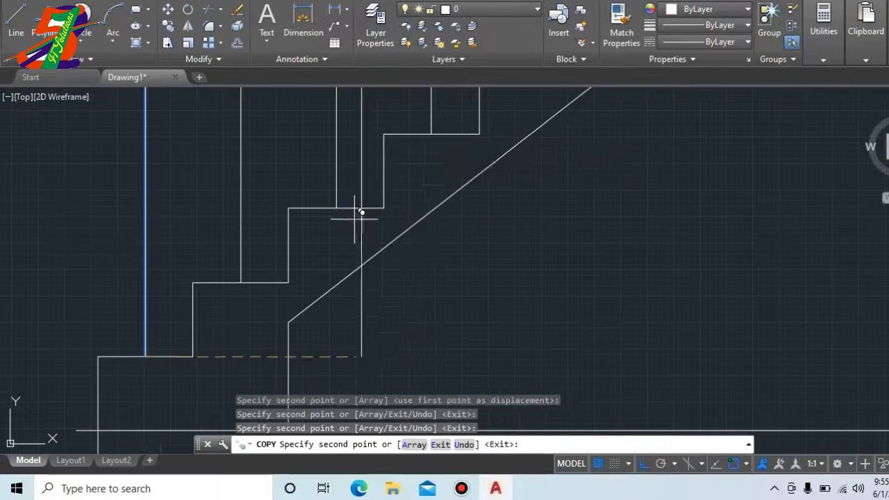
{"action": "scroll", "coordinate": [351, 277], "scroll_direction": "down", "scroll_amount": 6}
{"action": "scroll", "coordinate": [329, 286], "scroll_direction": "up", "scroll_amount": 6}
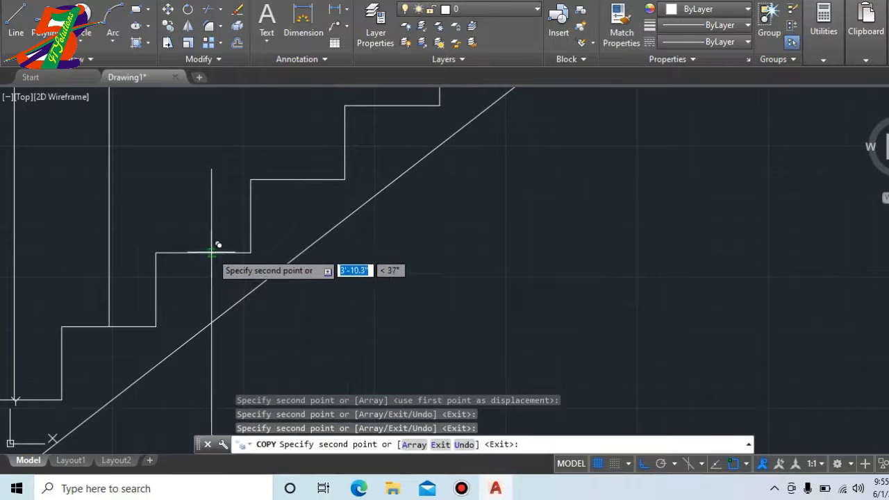
{"action": "left_click", "coordinate": [203, 252]}
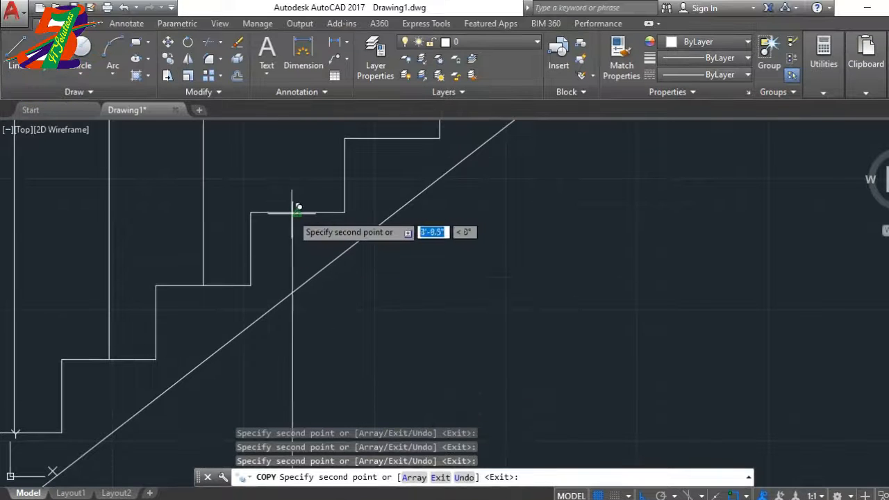
{"action": "scroll", "coordinate": [300, 228], "scroll_direction": "down", "scroll_amount": 4}
{"action": "scroll", "coordinate": [260, 270], "scroll_direction": "up", "scroll_amount": 2}
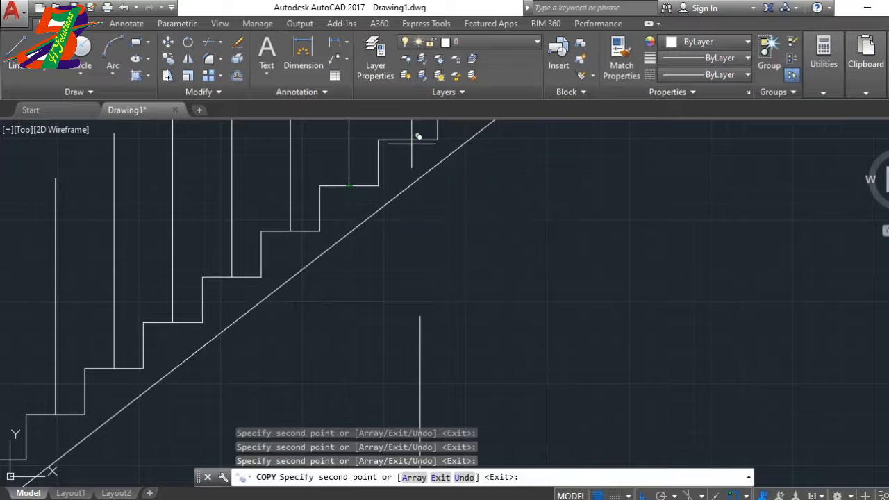
{"action": "scroll", "coordinate": [278, 305], "scroll_direction": "down", "scroll_amount": 4}
{"action": "scroll", "coordinate": [279, 300], "scroll_direction": "up", "scroll_amount": 2}
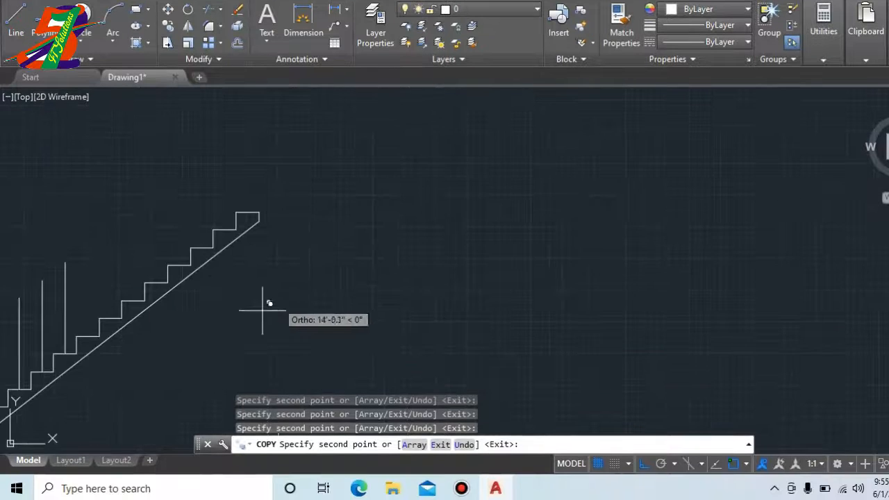
{"action": "scroll", "coordinate": [69, 337], "scroll_direction": "up", "scroll_amount": 2}
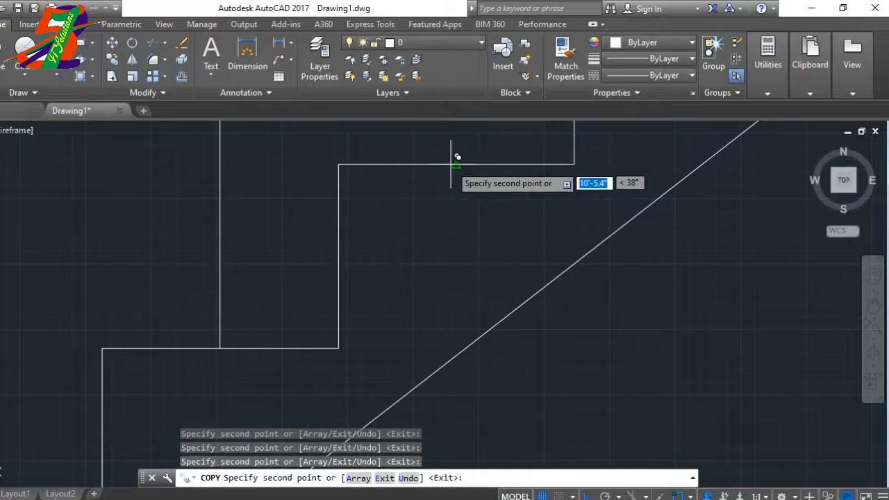
{"action": "scroll", "coordinate": [456, 165], "scroll_direction": "down", "scroll_amount": 4}
{"action": "scroll", "coordinate": [456, 164], "scroll_direction": "up", "scroll_amount": 2}
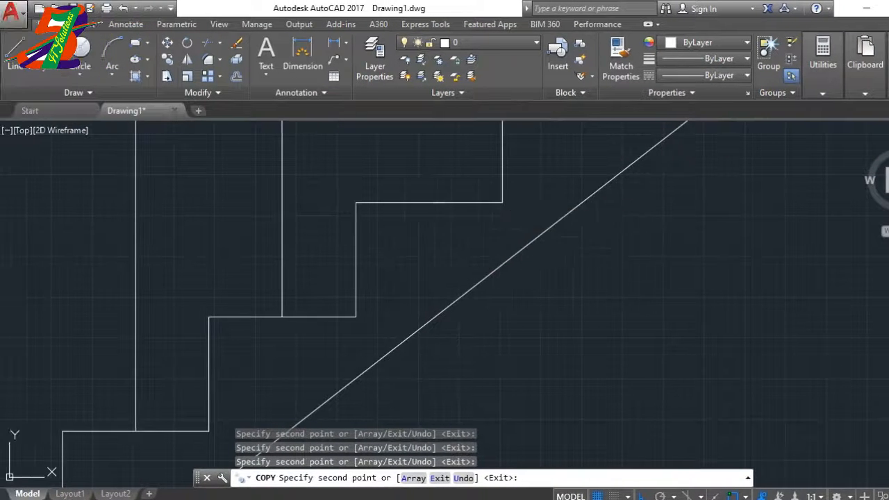
{"action": "scroll", "coordinate": [288, 306], "scroll_direction": "down", "scroll_amount": 4}
{"action": "scroll", "coordinate": [288, 305], "scroll_direction": "up", "scroll_amount": 3}
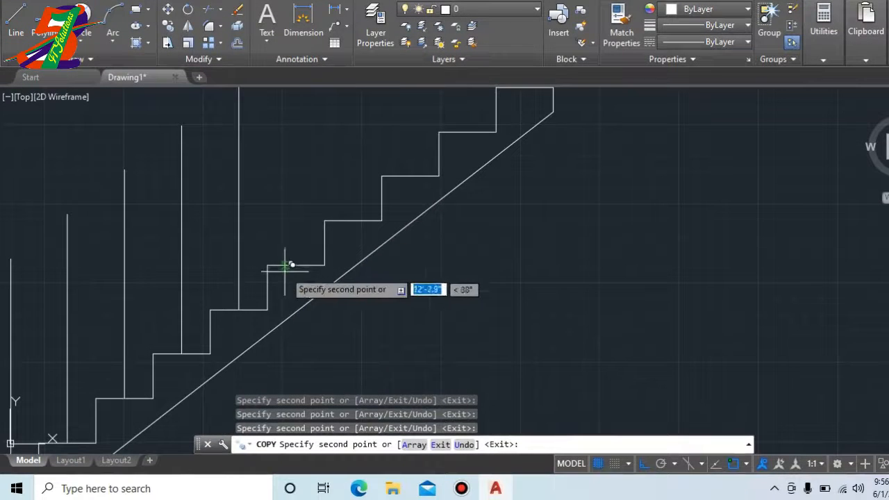
{"action": "left_click", "coordinate": [295, 265]}
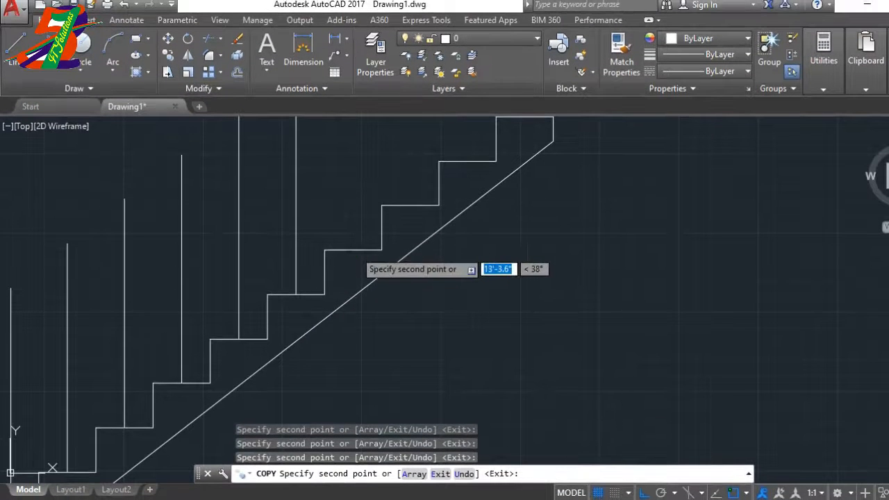
{"action": "left_click", "coordinate": [410, 203]}
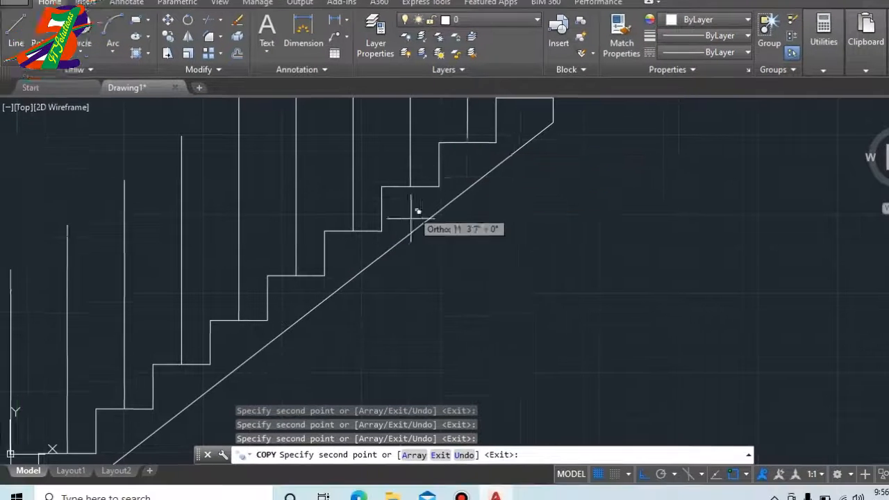
{"action": "scroll", "coordinate": [417, 214], "scroll_direction": "down", "scroll_amount": 5}
{"action": "scroll", "coordinate": [430, 202], "scroll_direction": "up", "scroll_amount": 7}
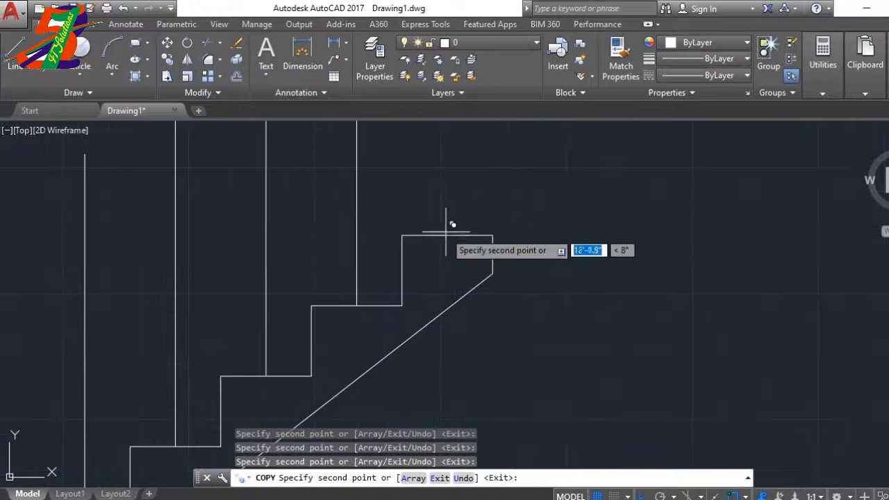
{"action": "left_click", "coordinate": [446, 236]}
{"action": "scroll", "coordinate": [449, 250], "scroll_direction": "down", "scroll_amount": 5}
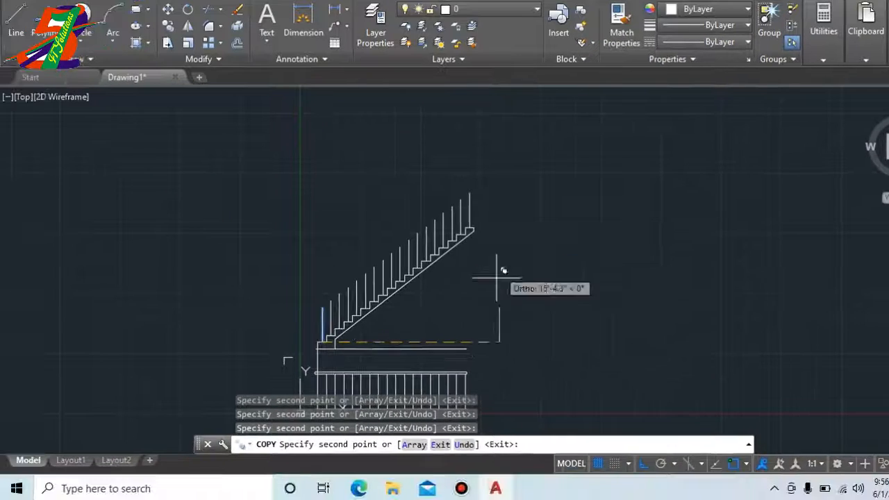
{"action": "key", "text": "Escape"}
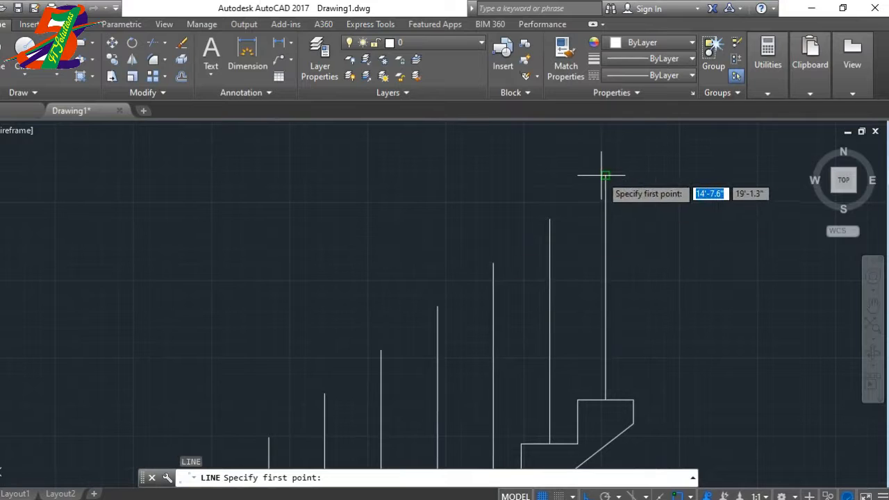
Step: Draw a sloping rail line from the upper end of the topmost baluster down to the upper end of the first one
{"action": "scroll", "coordinate": [550, 208], "scroll_direction": "down", "scroll_amount": 4}
{"action": "scroll", "coordinate": [590, 229], "scroll_direction": "up", "scroll_amount": 8}
{"action": "scroll", "coordinate": [636, 150], "scroll_direction": "down", "scroll_amount": 5}
{"action": "scroll", "coordinate": [517, 257], "scroll_direction": "up", "scroll_amount": 5}
{"action": "left_click", "coordinate": [445, 379]}
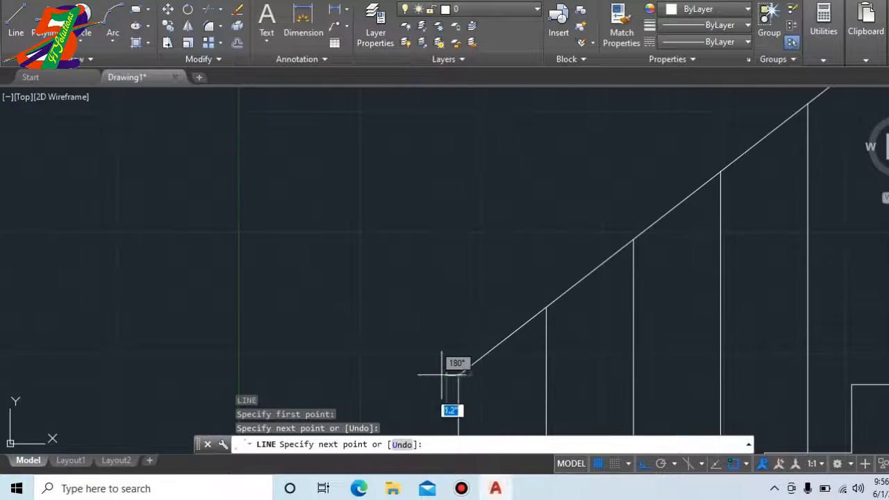
{"action": "key", "text": "Escape"}
Step: Offset the sloping rail line 2" upward to form the handrail thickness
{"action": "scroll", "coordinate": [413, 208], "scroll_direction": "down", "scroll_amount": 8}
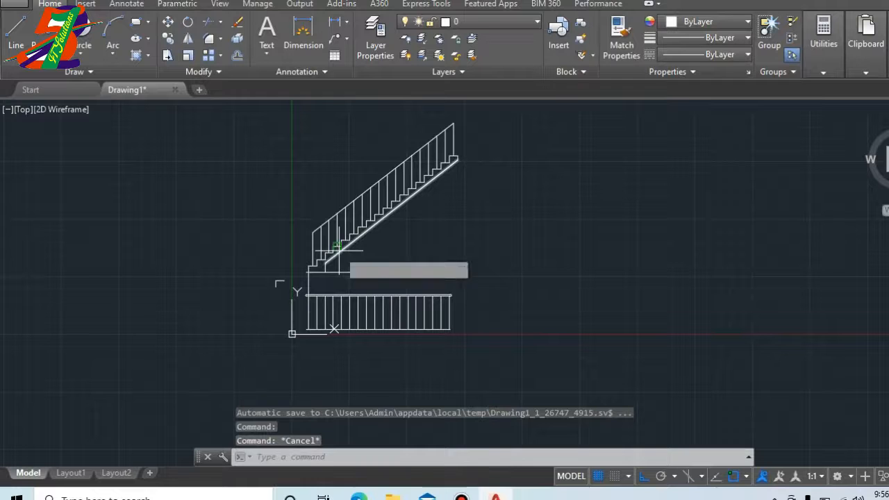
{"action": "type", "text": "o"}
{"action": "key", "text": "Return"}
{"action": "type", "text": "2"}
{"action": "key", "text": "Return"}
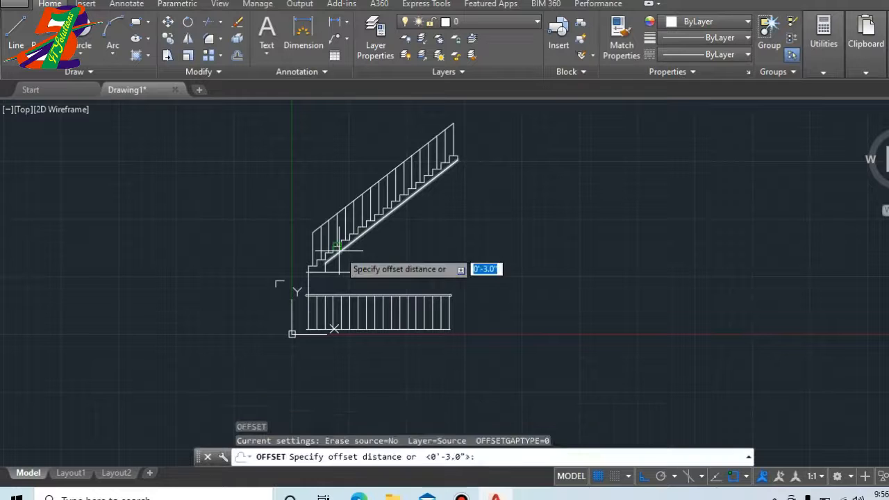
{"action": "scroll", "coordinate": [389, 236], "scroll_direction": "up", "scroll_amount": 6}
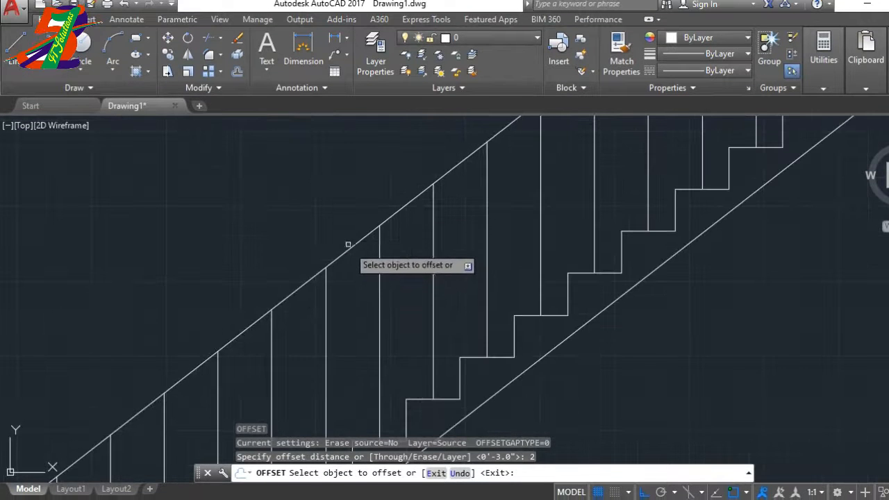
{"action": "left_click", "coordinate": [348, 252]}
{"action": "left_click", "coordinate": [318, 215]}
{"action": "scroll", "coordinate": [302, 255], "scroll_direction": "down", "scroll_amount": 7}
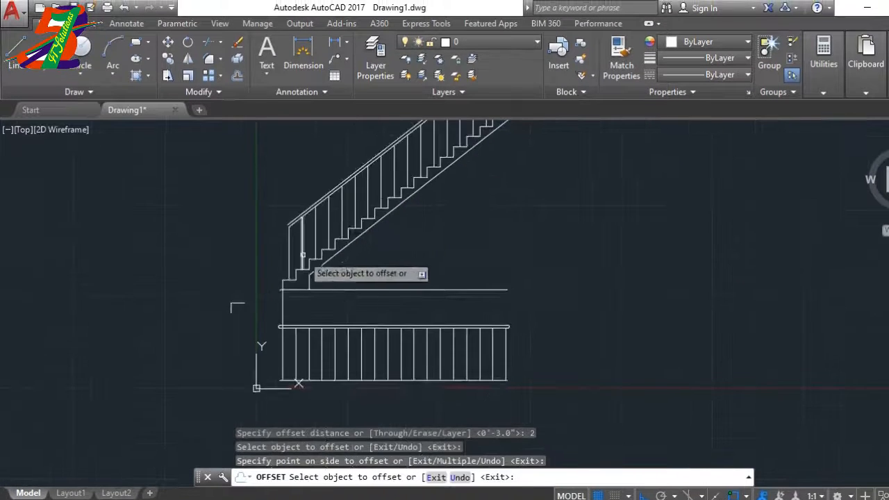
{"action": "scroll", "coordinate": [299, 250], "scroll_direction": "up", "scroll_amount": 8}
{"action": "key", "text": "Escape"}
{"action": "key", "text": "Escape"}
Step: Offset the first tread's vertical baluster line 1" to each side
{"action": "type", "text": "o"}
{"action": "key", "text": "Return"}
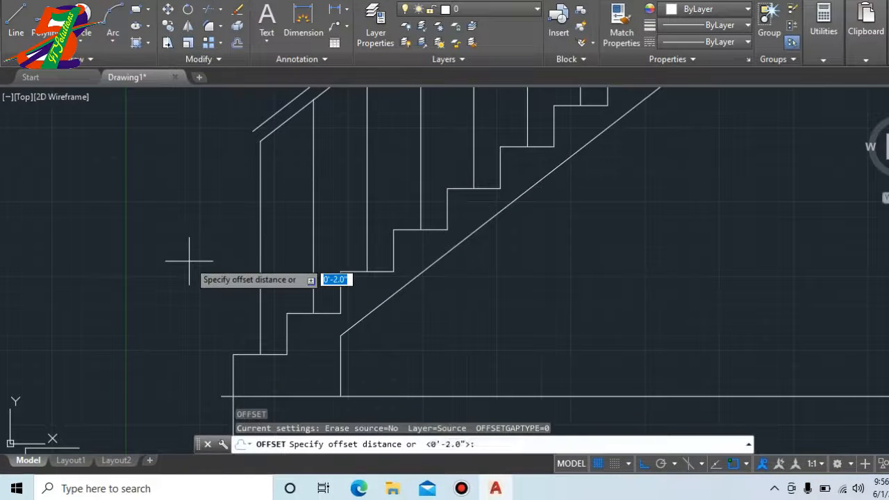
{"action": "type", "text": "1"}
{"action": "key", "text": "Return"}
{"action": "scroll", "coordinate": [266, 255], "scroll_direction": "up", "scroll_amount": 2}
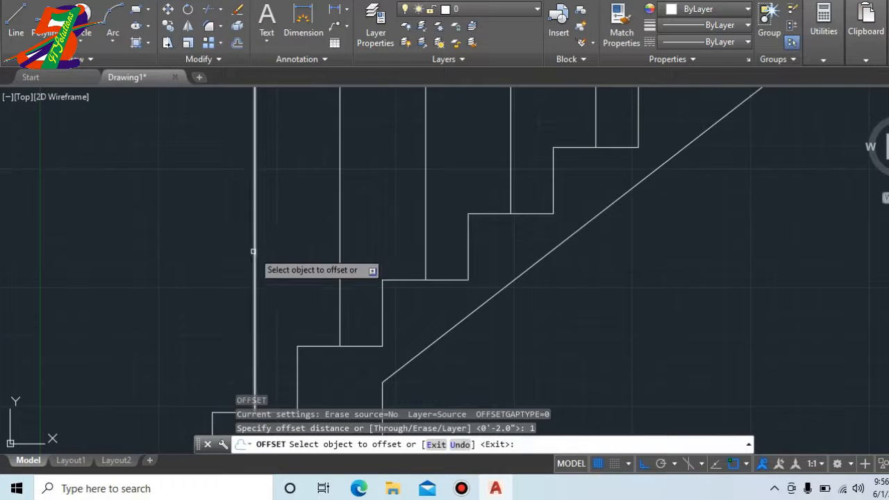
{"action": "left_click", "coordinate": [254, 254]}
{"action": "left_click", "coordinate": [258, 243]}
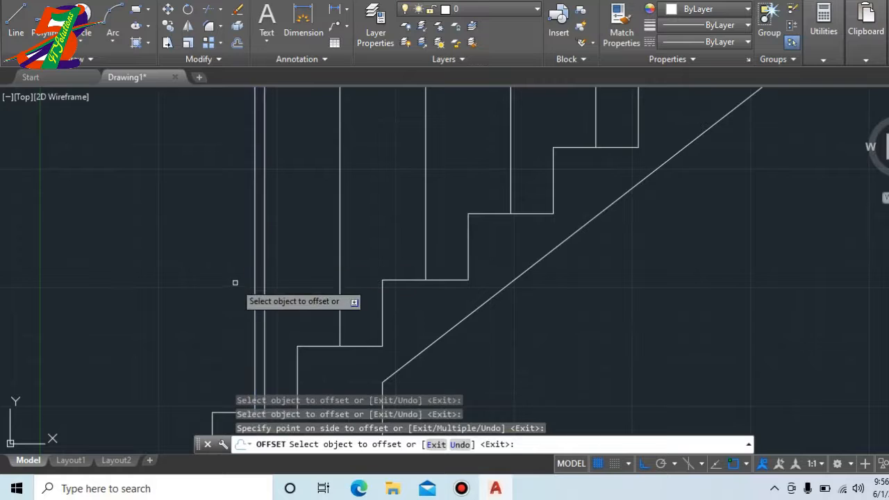
{"action": "left_click", "coordinate": [254, 281]}
{"action": "left_click", "coordinate": [236, 292]}
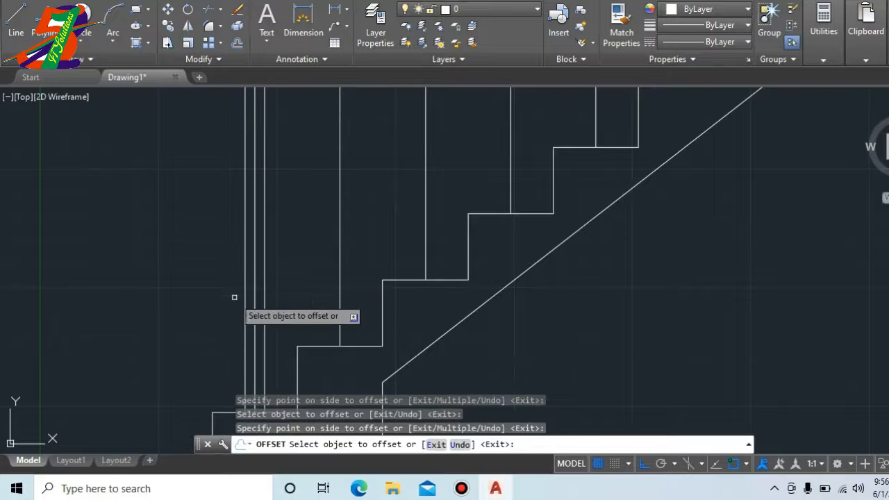
{"action": "key", "text": "Escape"}
Step: Erase the original centre line between the two offset lines on the first tread
{"action": "scroll", "coordinate": [249, 327], "scroll_direction": "up", "scroll_amount": 3}
{"action": "left_click", "coordinate": [259, 325]}
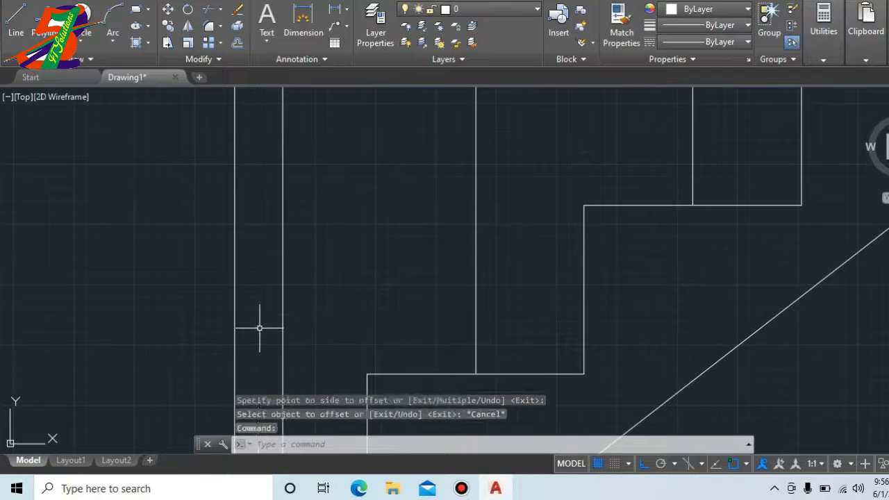
{"action": "key", "text": "Delete"}
{"action": "scroll", "coordinate": [259, 328], "scroll_direction": "down", "scroll_amount": 4}
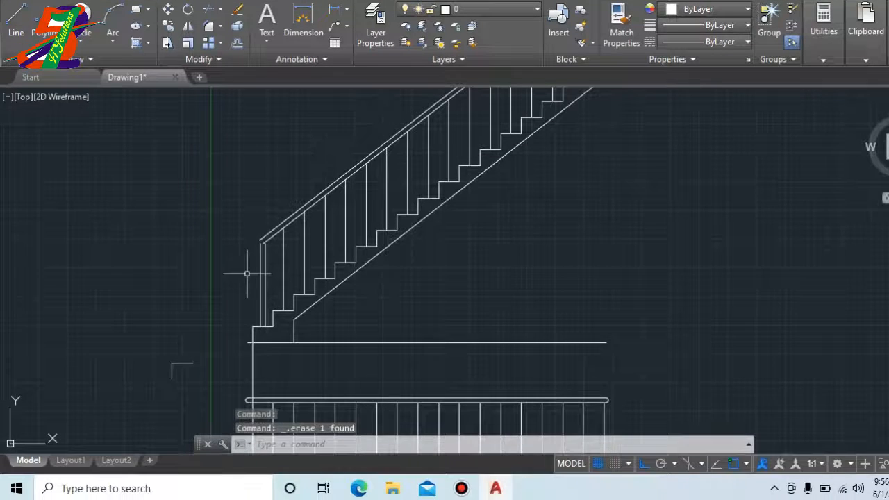
Step: Draw a short horizontal line outward from the upper end of the topmost baluster, where the sloping rail line ends
{"action": "scroll", "coordinate": [332, 159], "scroll_direction": "down", "scroll_amount": 4}
{"action": "scroll", "coordinate": [417, 114], "scroll_direction": "up", "scroll_amount": 2}
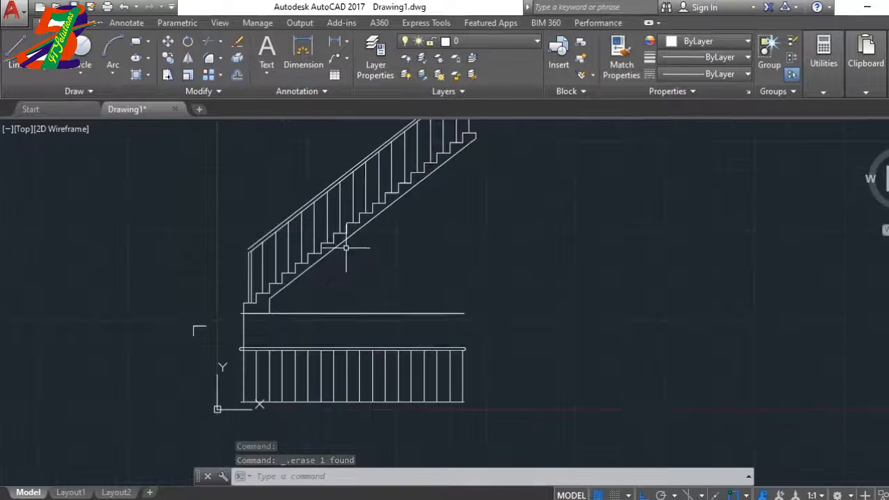
{"action": "scroll", "coordinate": [342, 207], "scroll_direction": "down", "scroll_amount": 3}
{"action": "scroll", "coordinate": [363, 236], "scroll_direction": "up", "scroll_amount": 8}
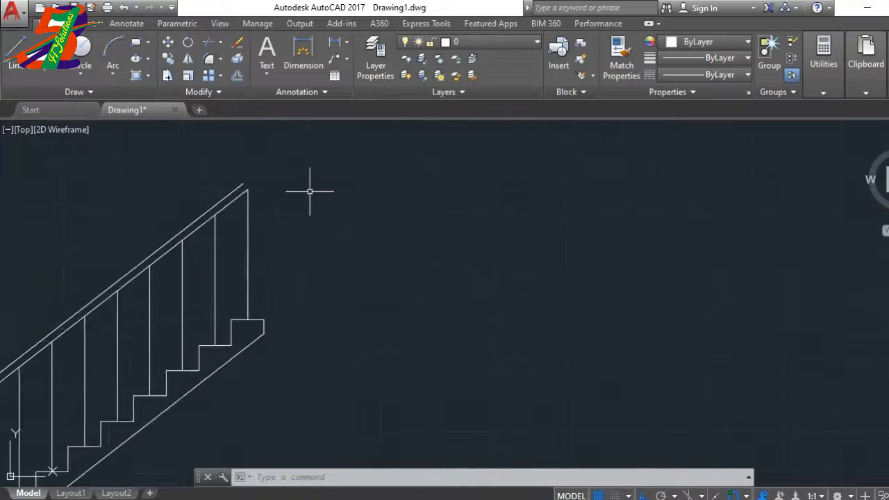
{"action": "key", "text": "Escape"}
{"action": "key", "text": "Escape"}
{"action": "type", "text": "l"}
{"action": "key", "text": "Return"}
{"action": "scroll", "coordinate": [233, 182], "scroll_direction": "up", "scroll_amount": 3}
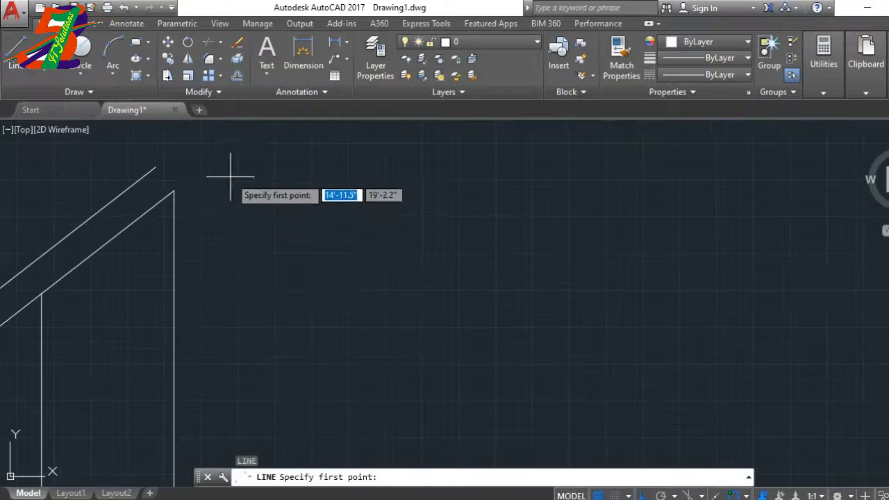
{"action": "left_click", "coordinate": [173, 190]}
{"action": "left_click", "coordinate": [262, 191]}
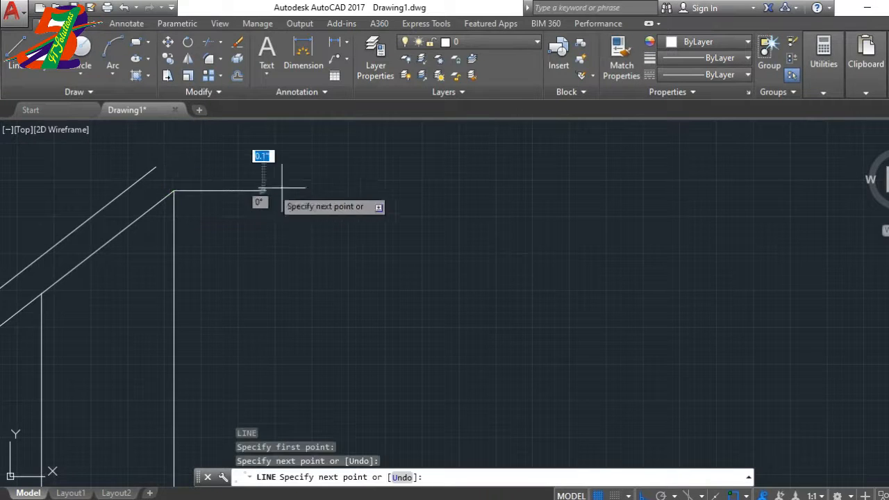
{"action": "key", "text": "Escape"}
Step: Offset the short horizontal rail line at the topmost baluster 2" upward
{"action": "type", "text": "o"}
{"action": "key", "text": "Return"}
{"action": "type", "text": "2"}
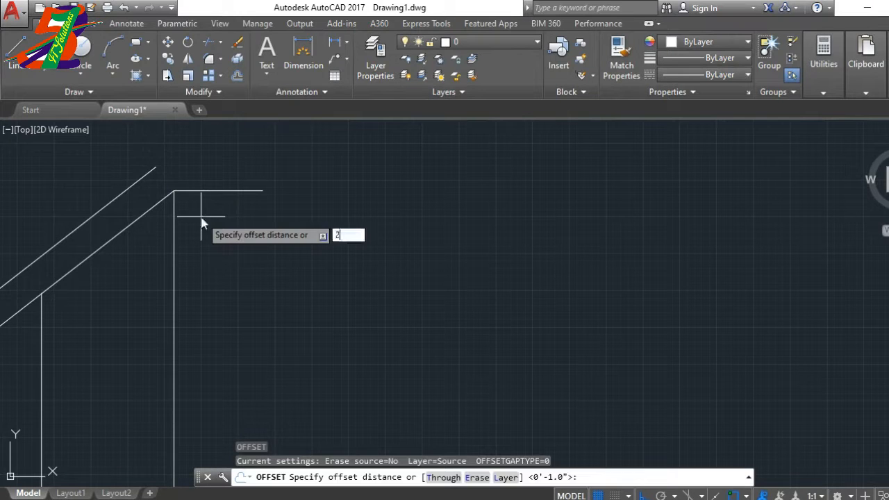
{"action": "key", "text": "Return"}
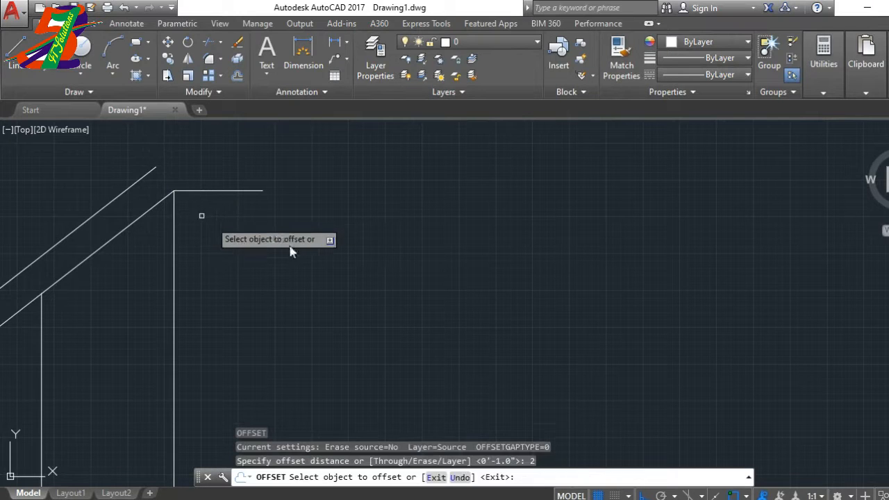
{"action": "left_click", "coordinate": [241, 190]}
{"action": "left_click", "coordinate": [251, 162]}
{"action": "key", "text": "Escape"}
{"action": "key", "text": "Escape"}
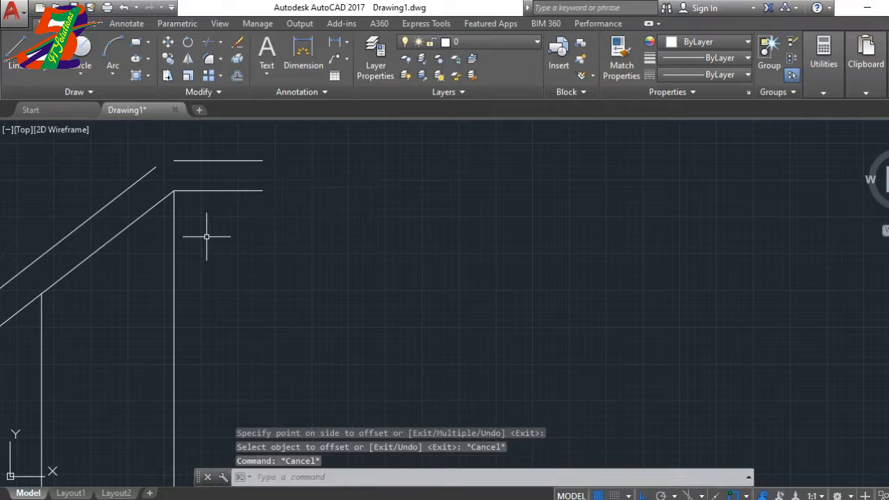
{"action": "key", "text": "Return"}
{"action": "key", "text": "Escape"}
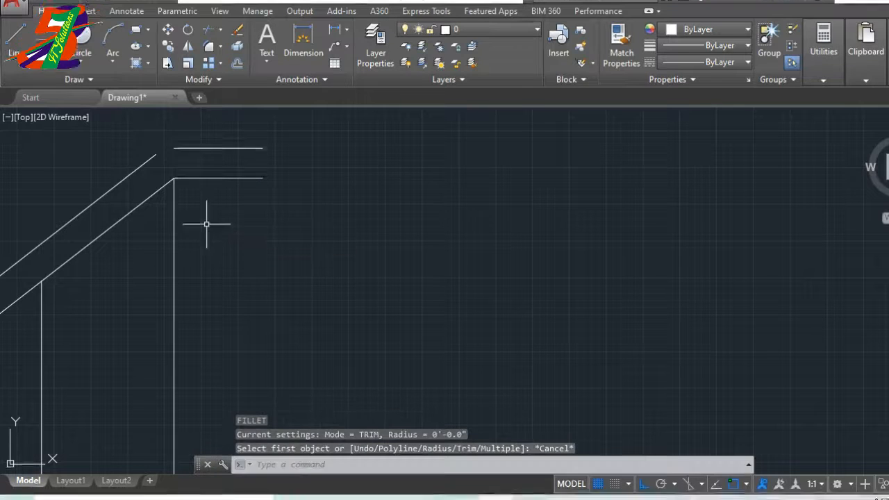
{"action": "key", "text": "Escape"}
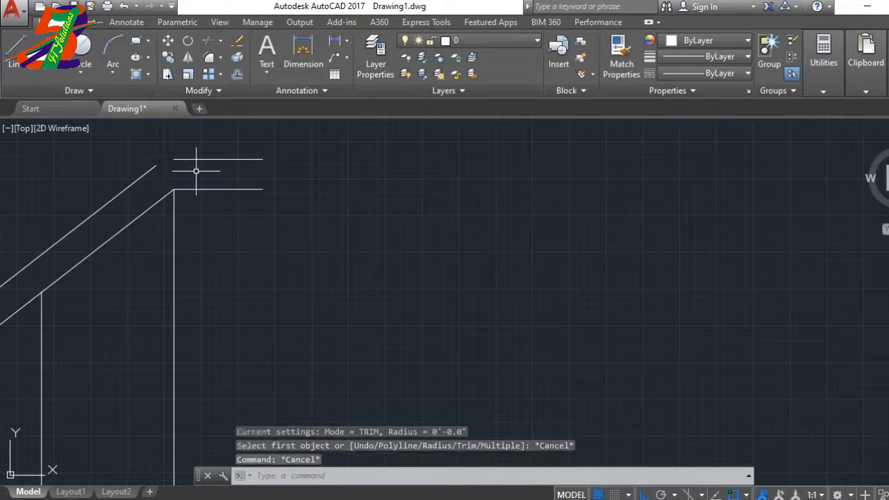
{"action": "key", "text": "Escape"}
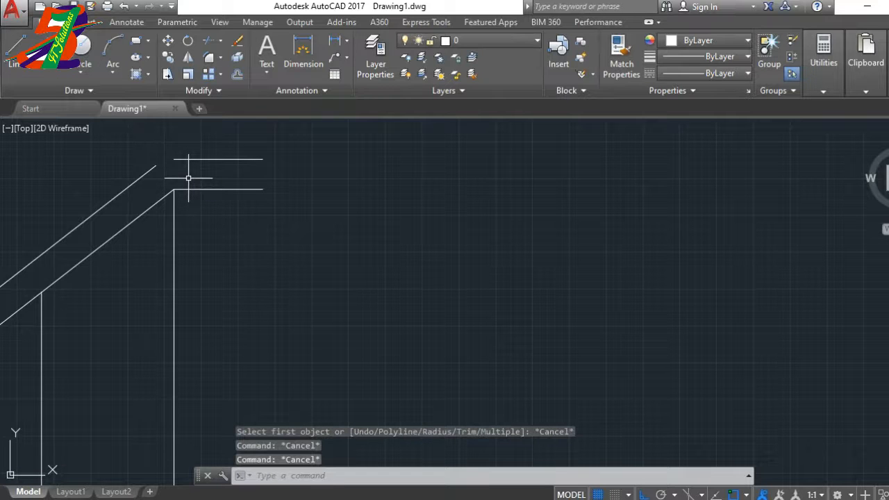
Step: Fillet the upper sloping rail line and the upper horizontal rail line with a 2" radius
{"action": "type", "text": "f"}
{"action": "key", "text": "Return"}
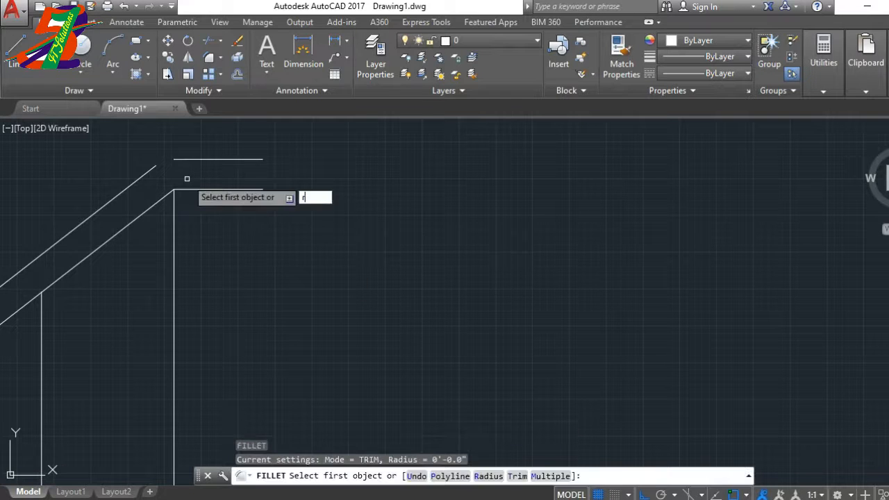
{"action": "type", "text": "r"}
{"action": "key", "text": "Return"}
{"action": "key", "text": "Return"}
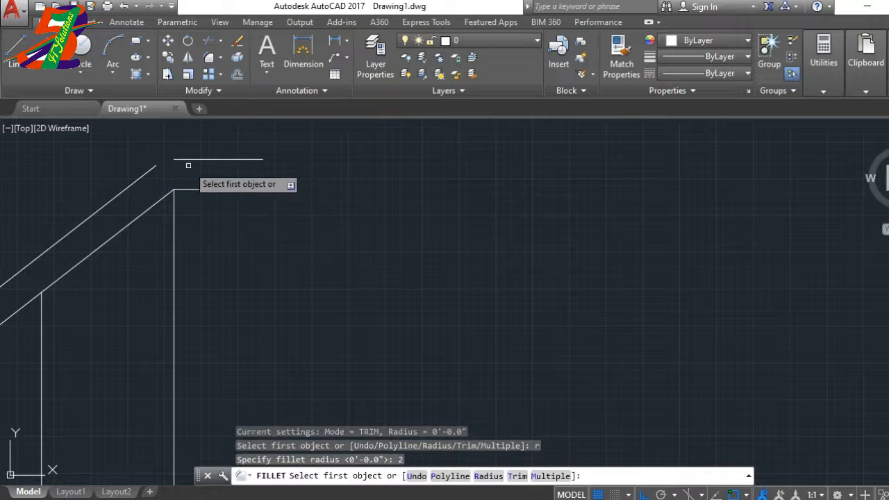
{"action": "left_click", "coordinate": [191, 158]}
{"action": "left_click", "coordinate": [143, 171]}
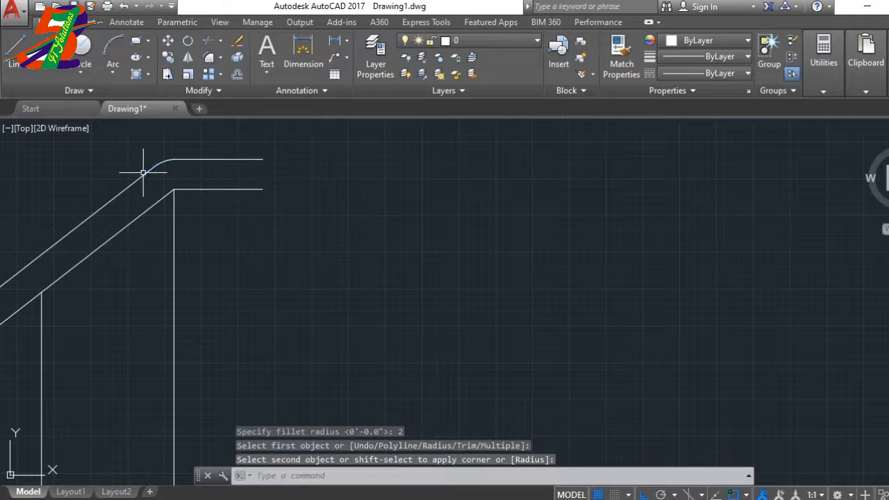
Step: Extend the two vertical post lines on the first tread up to the upper sloping rail line
{"action": "scroll", "coordinate": [698, 199], "scroll_direction": "down", "scroll_amount": 8}
{"action": "scroll", "coordinate": [588, 245], "scroll_direction": "up", "scroll_amount": 4}
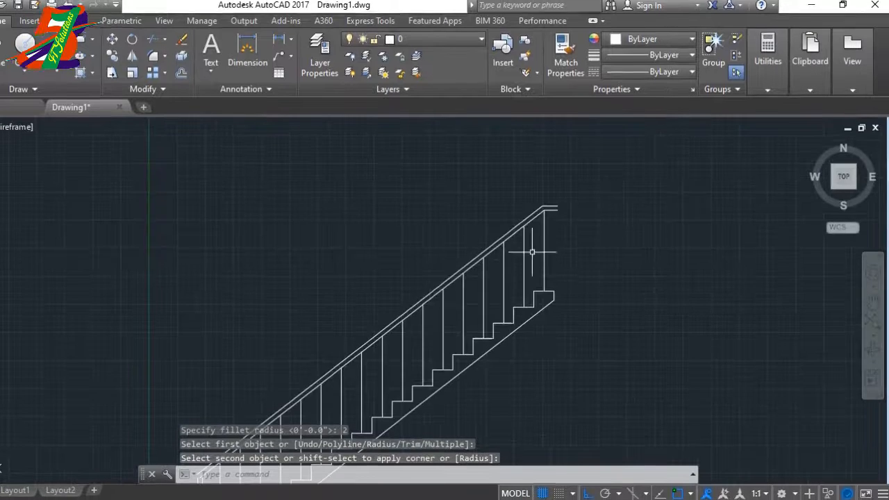
{"action": "scroll", "coordinate": [484, 148], "scroll_direction": "down", "scroll_amount": 7}
{"action": "scroll", "coordinate": [280, 374], "scroll_direction": "up", "scroll_amount": 9}
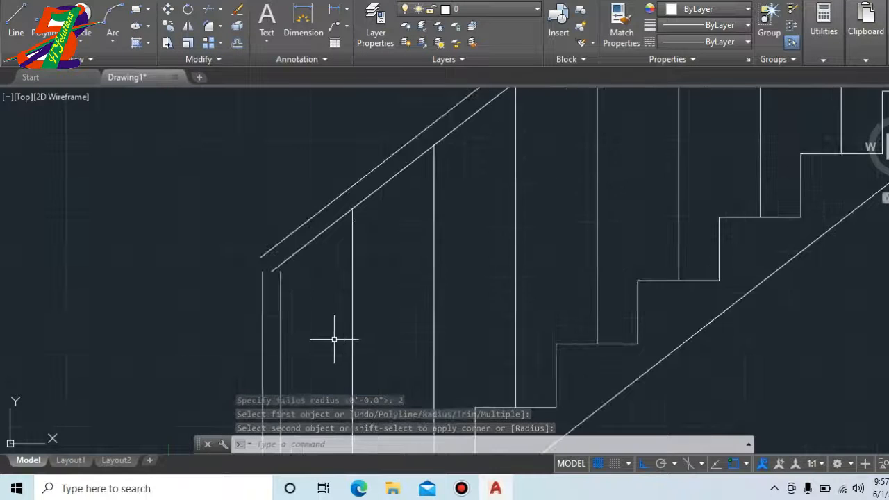
{"action": "key", "text": "Escape"}
{"action": "key", "text": "Escape"}
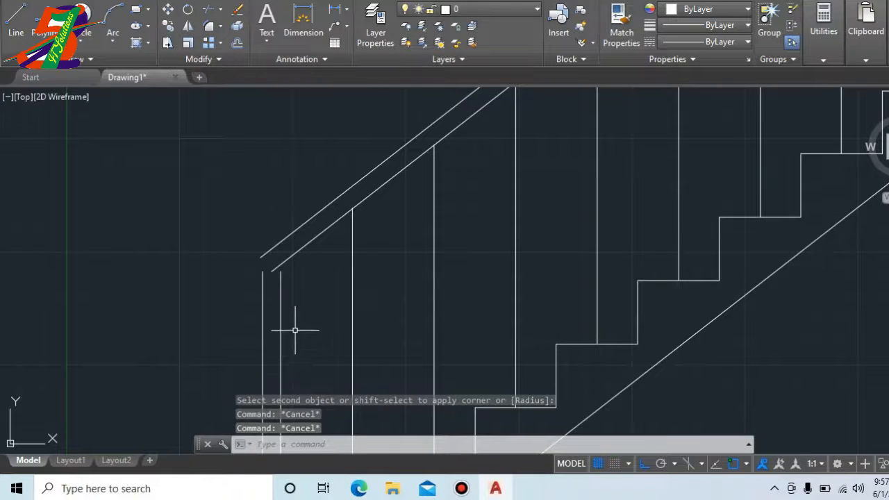
{"action": "scroll", "coordinate": [295, 336], "scroll_direction": "up", "scroll_amount": 2}
{"action": "scroll", "coordinate": [299, 254], "scroll_direction": "down", "scroll_amount": 4}
{"action": "scroll", "coordinate": [301, 277], "scroll_direction": "up", "scroll_amount": 3}
{"action": "type", "text": "ex"}
{"action": "key", "text": "Return"}
{"action": "key", "text": "Return"}
{"action": "left_click", "coordinate": [173, 242]}
{"action": "left_click", "coordinate": [327, 243]}
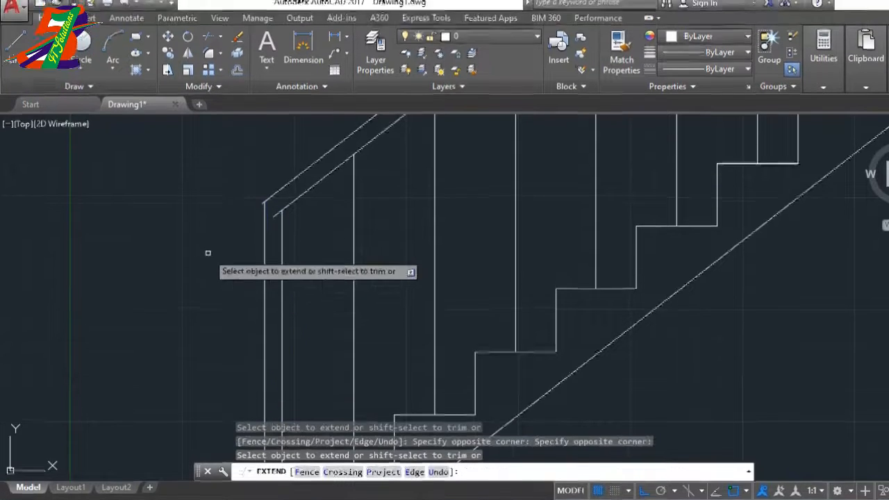
{"action": "scroll", "coordinate": [284, 226], "scroll_direction": "up", "scroll_amount": 2}
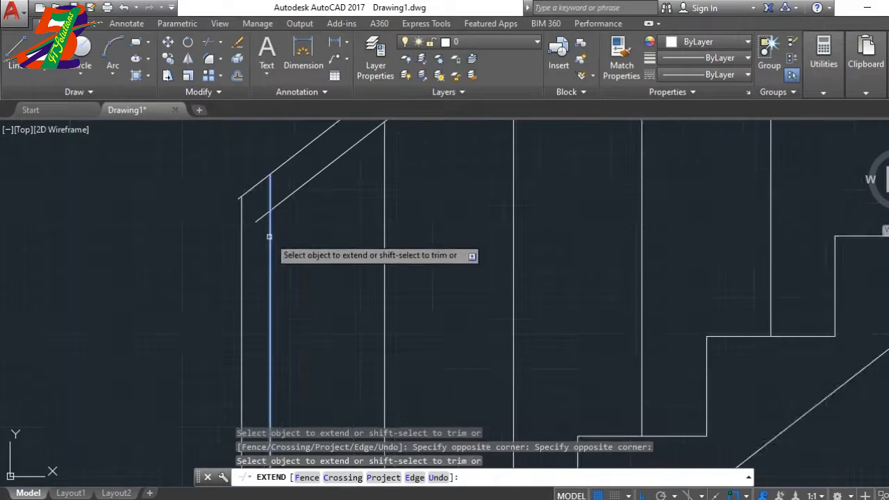
{"action": "left_click", "coordinate": [241, 206]}
{"action": "left_click", "coordinate": [246, 193]}
{"action": "scroll", "coordinate": [236, 222], "scroll_direction": "down", "scroll_amount": 4}
{"action": "key", "text": "Escape"}
{"action": "key", "text": "Escape"}
{"action": "key", "text": "Escape"}
Step: Draw a horizontal line across the first post, starting where its inner side meets the lower rail line
{"action": "scroll", "coordinate": [222, 271], "scroll_direction": "up", "scroll_amount": 4}
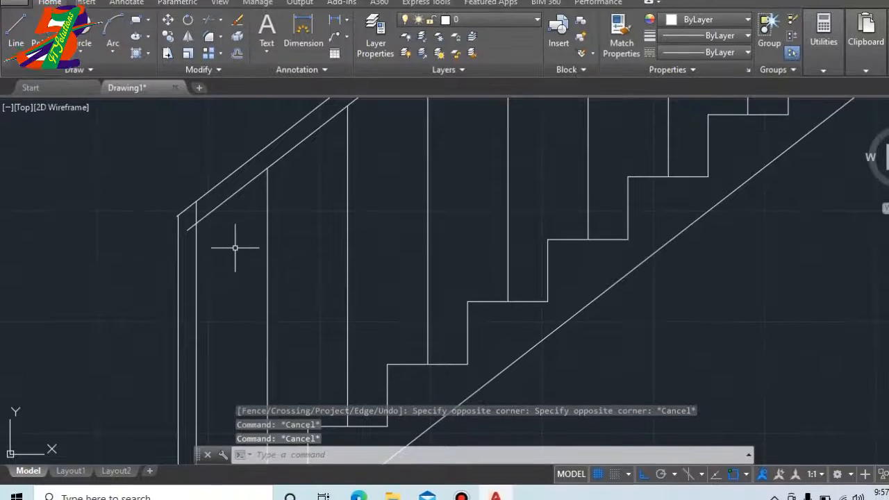
{"action": "key", "text": "Return"}
{"action": "scroll", "coordinate": [167, 251], "scroll_direction": "up", "scroll_amount": 4}
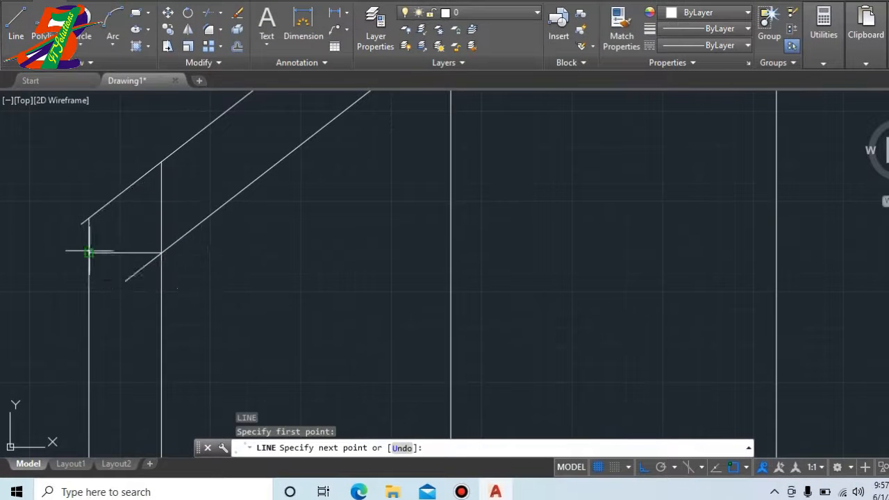
{"action": "left_click", "coordinate": [89, 252]}
{"action": "key", "text": "Escape"}
{"action": "key", "text": "Escape"}
{"action": "key", "text": "Escape"}
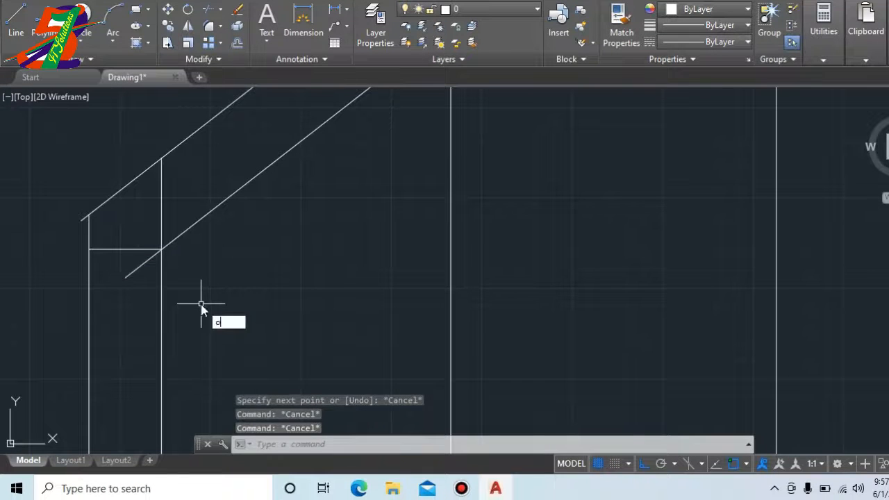
Step: Offset the horizontal line across the first post 4" upward
{"action": "type", "text": "o"}
{"action": "key", "text": "Return"}
{"action": "type", "text": "4"}
{"action": "key", "text": "Return"}
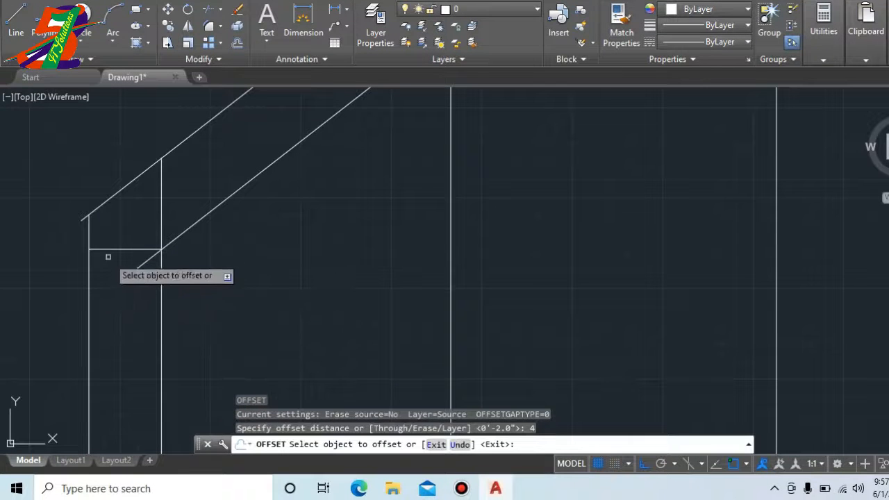
{"action": "left_click", "coordinate": [110, 249]}
{"action": "left_click", "coordinate": [111, 177]}
{"action": "scroll", "coordinate": [192, 313], "scroll_direction": "down", "scroll_amount": 2}
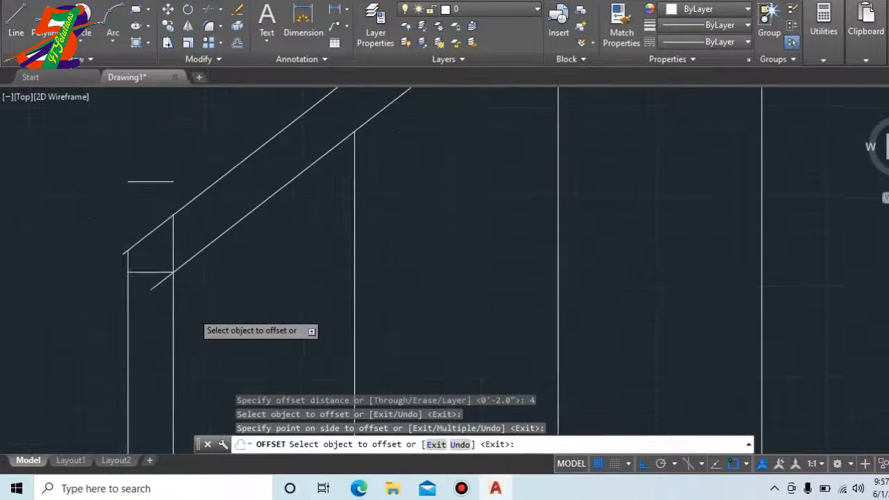
{"action": "scroll", "coordinate": [194, 312], "scroll_direction": "down", "scroll_amount": 2}
{"action": "key", "text": "Escape"}
{"action": "key", "text": "Escape"}
Step: Extend both vertical lines of the first post up to the offset horizontal line
{"action": "type", "text": "ex"}
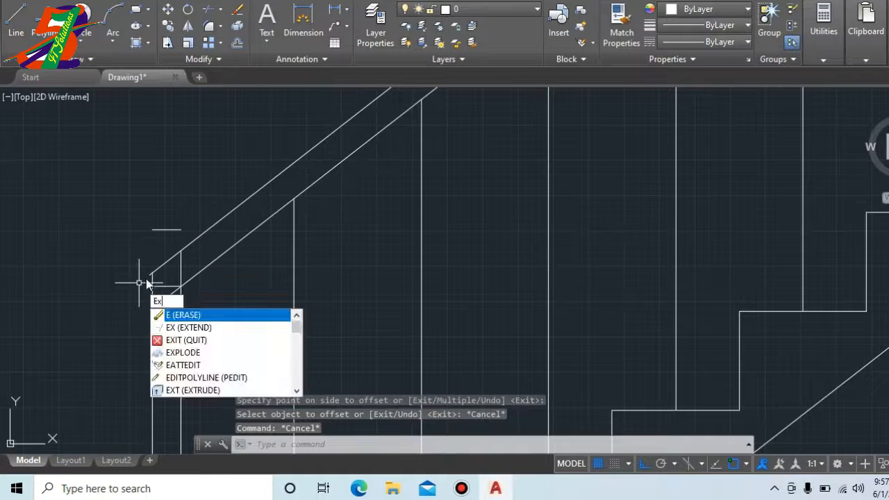
{"action": "key", "text": "Return"}
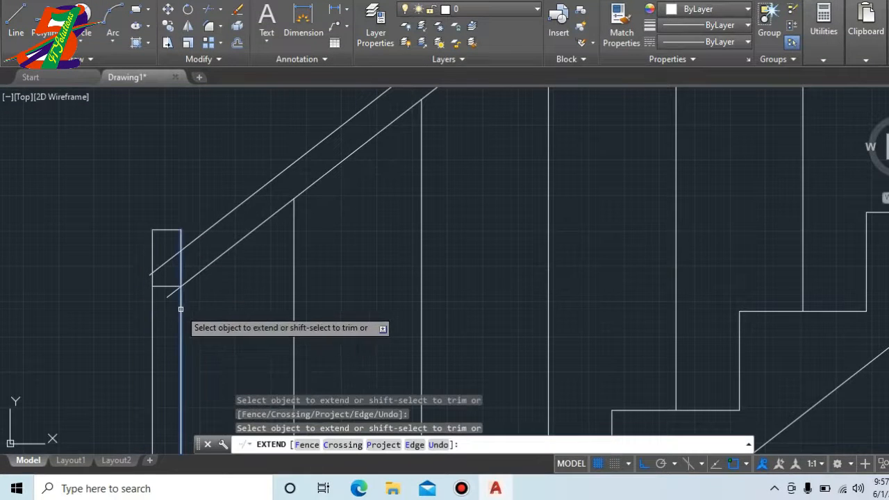
{"action": "left_click", "coordinate": [181, 299]}
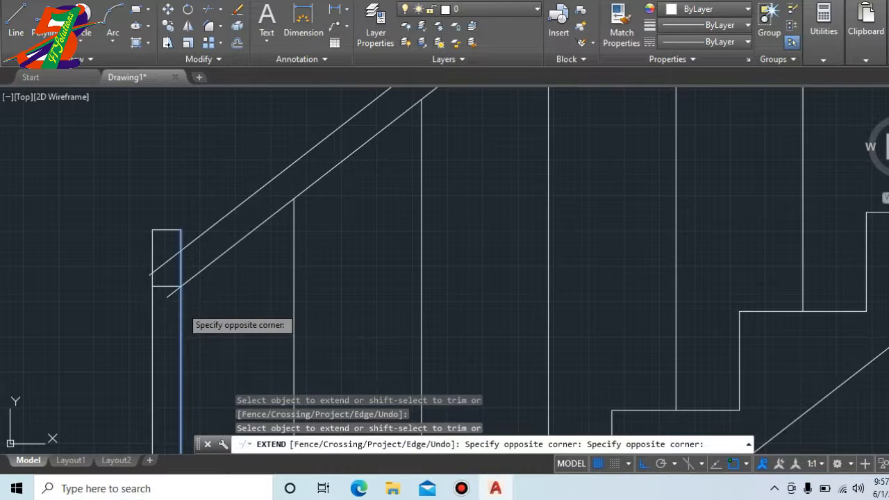
{"action": "left_click", "coordinate": [180, 306]}
{"action": "scroll", "coordinate": [167, 278], "scroll_direction": "up", "scroll_amount": 2}
{"action": "key", "text": "Escape"}
{"action": "key", "text": "Escape"}
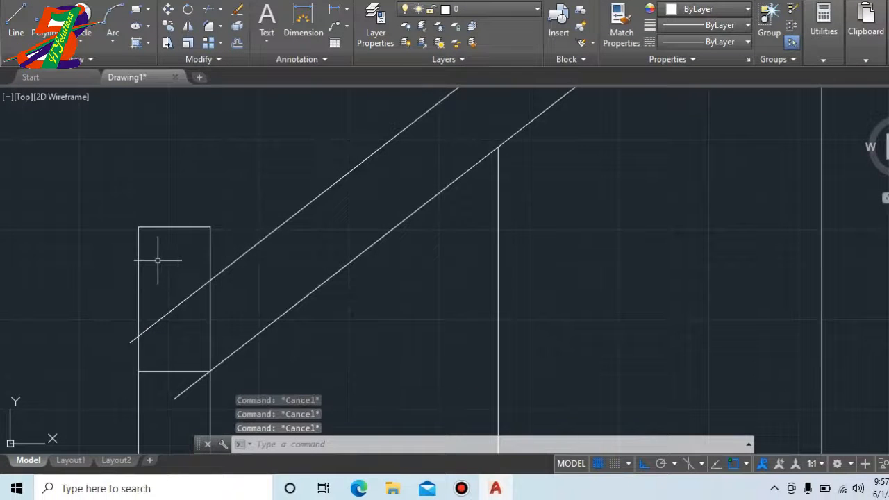
Step: Draw a circle of radius 1.25" centred on the midpoint of the first post's top line
{"action": "type", "text": "c"}
{"action": "key", "text": "Return"}
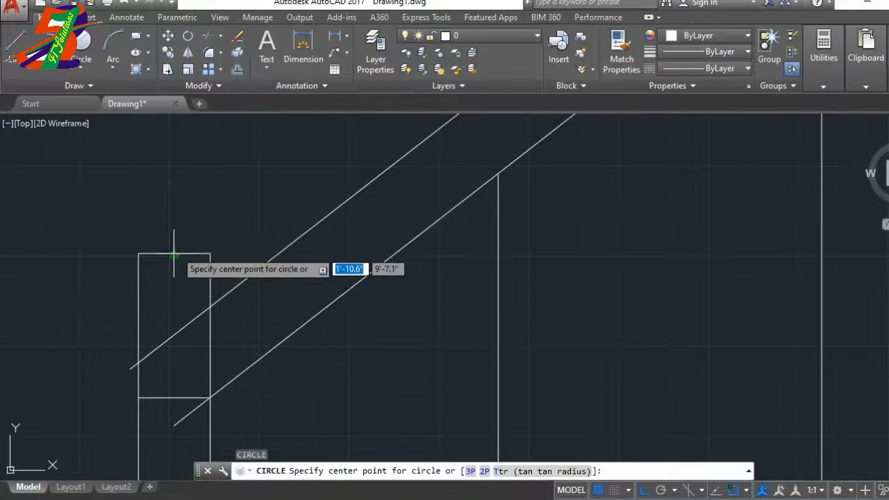
{"action": "left_click", "coordinate": [174, 226]}
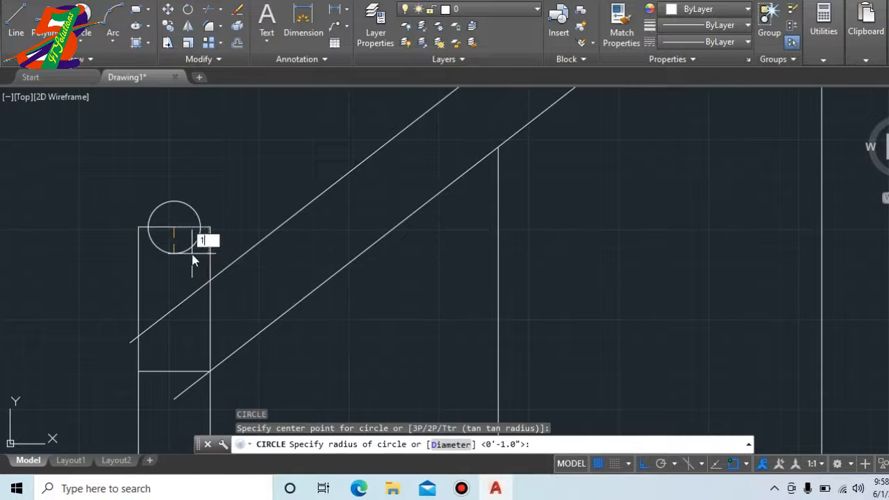
{"action": "key", "text": "Return"}
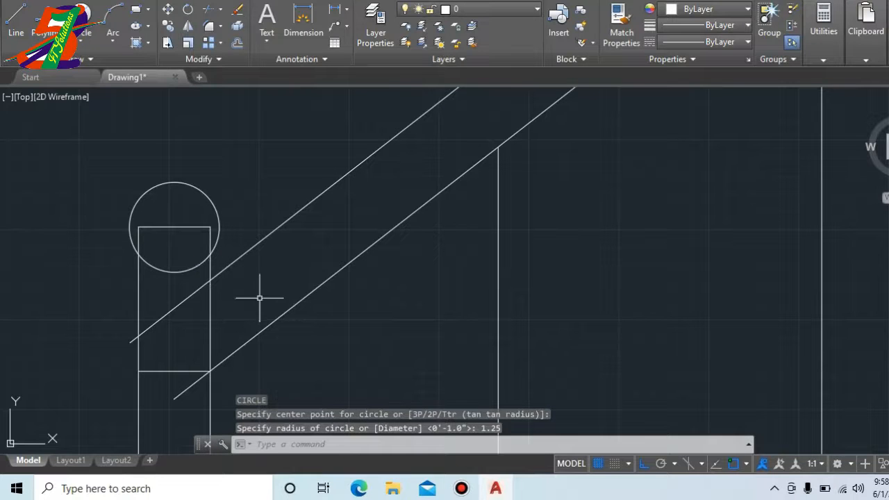
Step: Trim the circle's lower arc between the post sides and the post lines inside the circle
{"action": "key", "text": "Escape"}
{"action": "key", "text": "Escape"}
{"action": "type", "text": "tr"}
{"action": "key", "text": "Return"}
{"action": "left_click", "coordinate": [173, 268]}
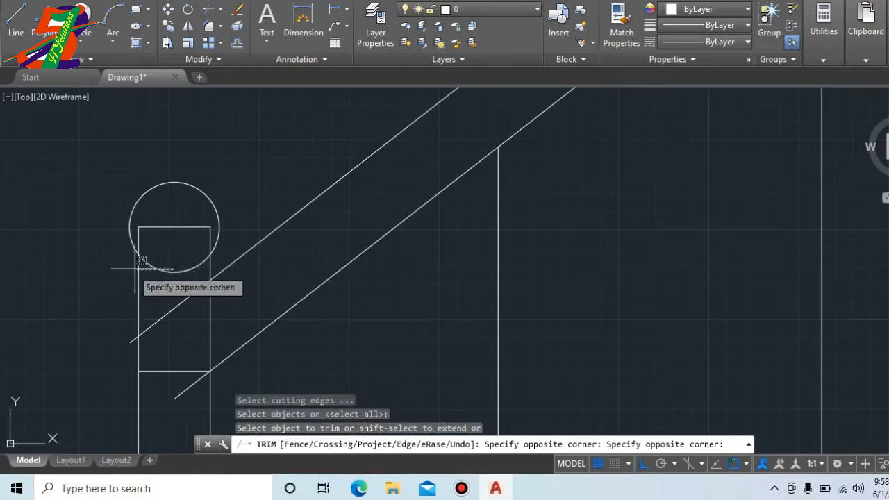
{"action": "left_click", "coordinate": [192, 274]}
{"action": "scroll", "coordinate": [148, 255], "scroll_direction": "up", "scroll_amount": 5}
{"action": "left_click", "coordinate": [151, 255]}
{"action": "left_click", "coordinate": [147, 260]}
{"action": "left_click", "coordinate": [438, 255]}
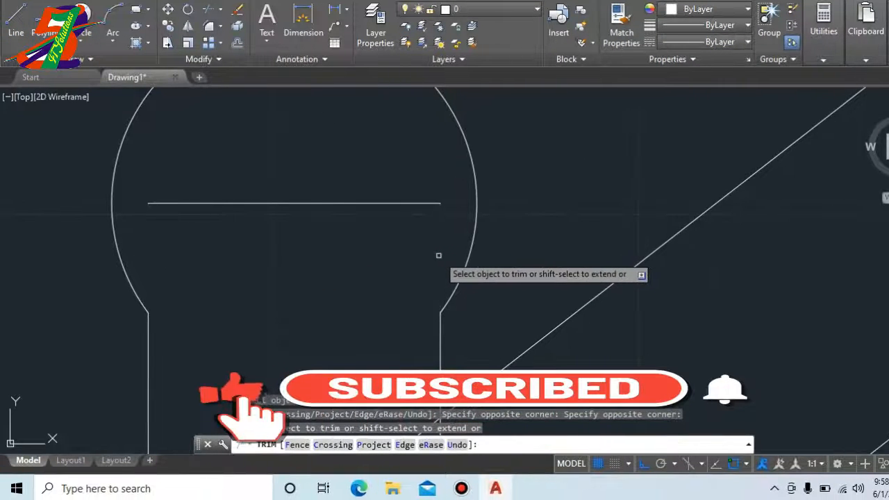
{"action": "key", "text": "Escape"}
Step: Erase the leftover horizontal line inside the circular post cap
{"action": "left_click", "coordinate": [381, 198]}
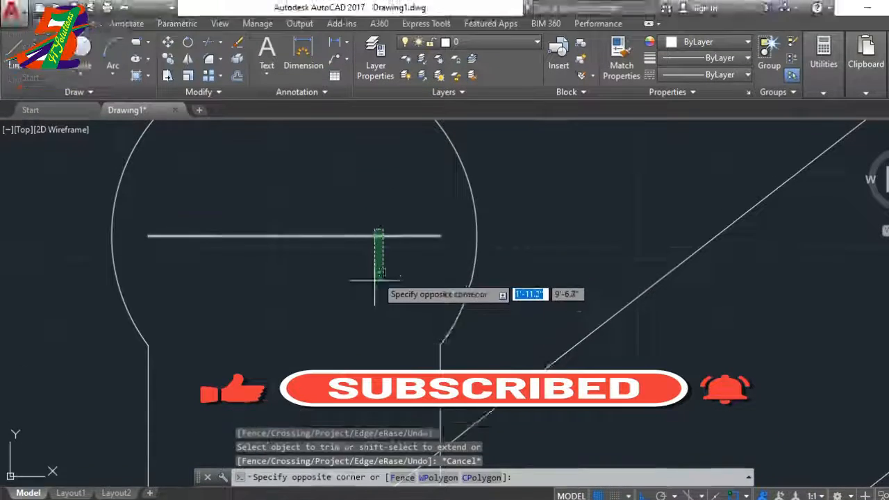
{"action": "left_click", "coordinate": [375, 280]}
{"action": "key", "text": "Delete"}
Step: Trim the ends of both sloping handrail lines back to the first post's stair-side edge and erase the short horizontal line across the post
{"action": "scroll", "coordinate": [337, 292], "scroll_direction": "down", "scroll_amount": 5}
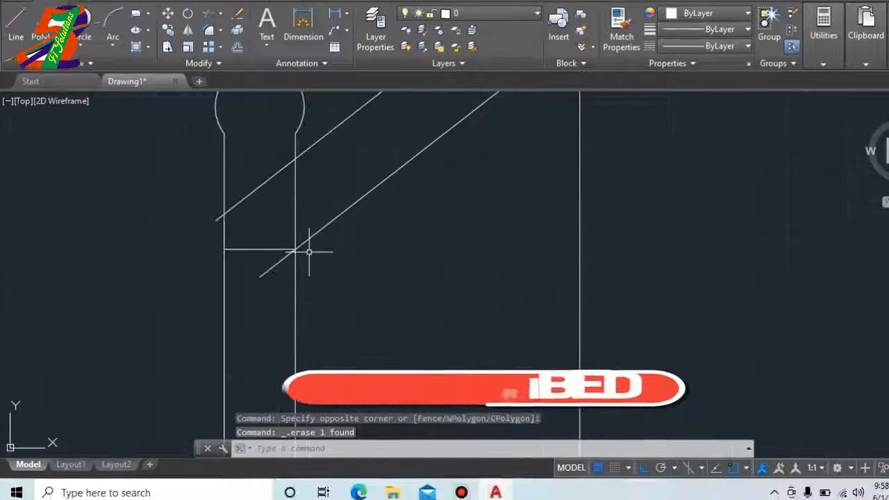
{"action": "key", "text": "Escape"}
{"action": "key", "text": "Escape"}
{"action": "type", "text": "tr"}
{"action": "key", "text": "Return"}
{"action": "key", "text": "Return"}
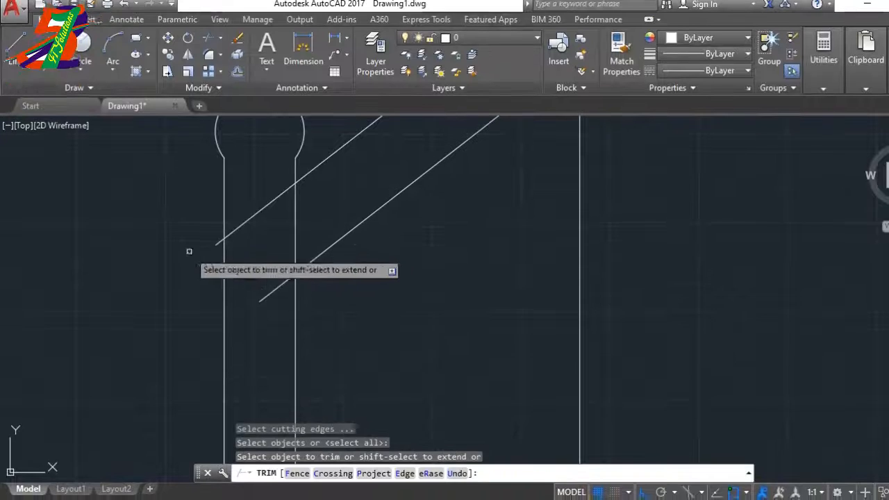
{"action": "scroll", "coordinate": [189, 251], "scroll_direction": "up", "scroll_amount": 4}
{"action": "left_click", "coordinate": [222, 241]}
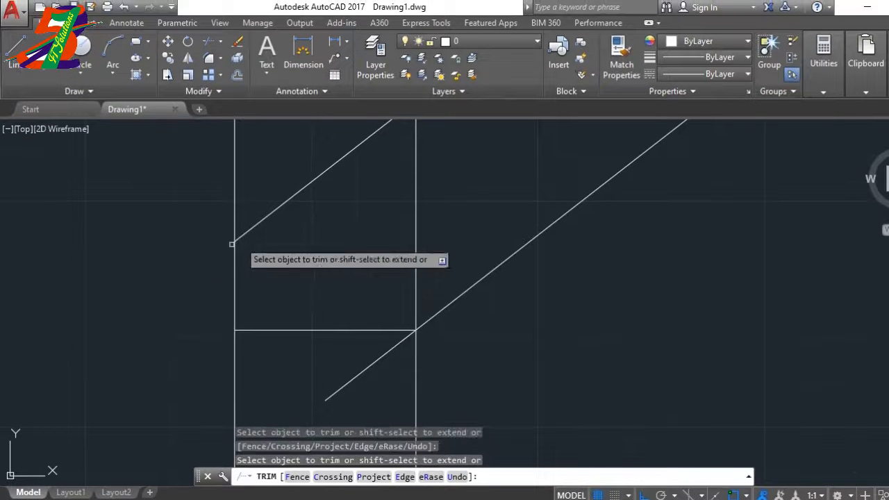
{"action": "scroll", "coordinate": [275, 231], "scroll_direction": "down", "scroll_amount": 4}
{"action": "left_click", "coordinate": [286, 214]}
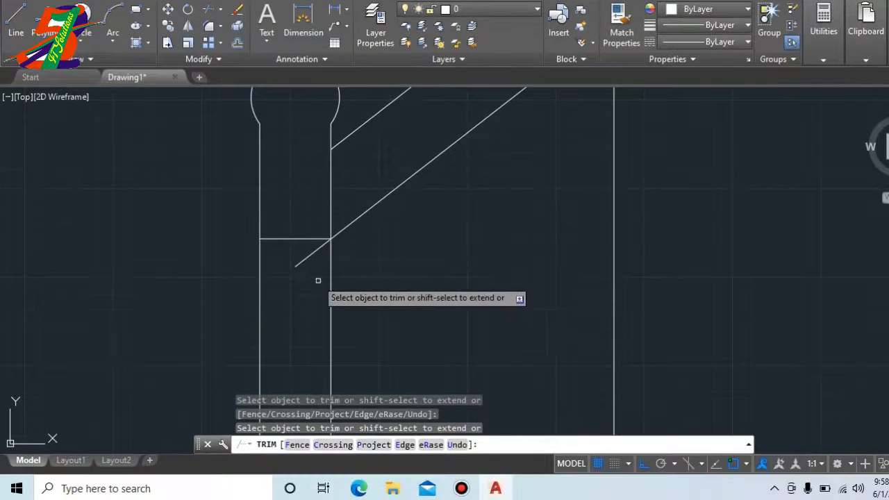
{"action": "key", "text": "Escape"}
{"action": "left_click", "coordinate": [296, 238]}
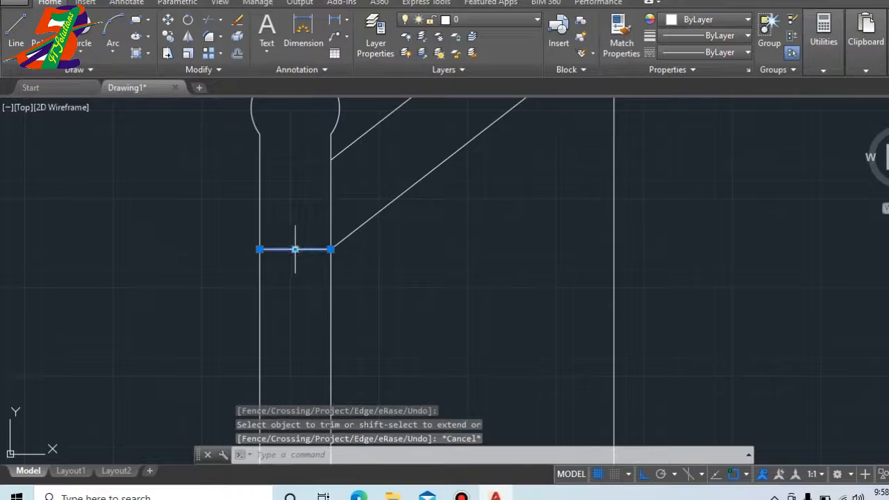
{"action": "key", "text": "Delete"}
Step: Erase the vertical construction line between the plan and the elevation's ground line, plus the stray short vertical line beside it
{"action": "scroll", "coordinate": [238, 263], "scroll_direction": "down", "scroll_amount": 15}
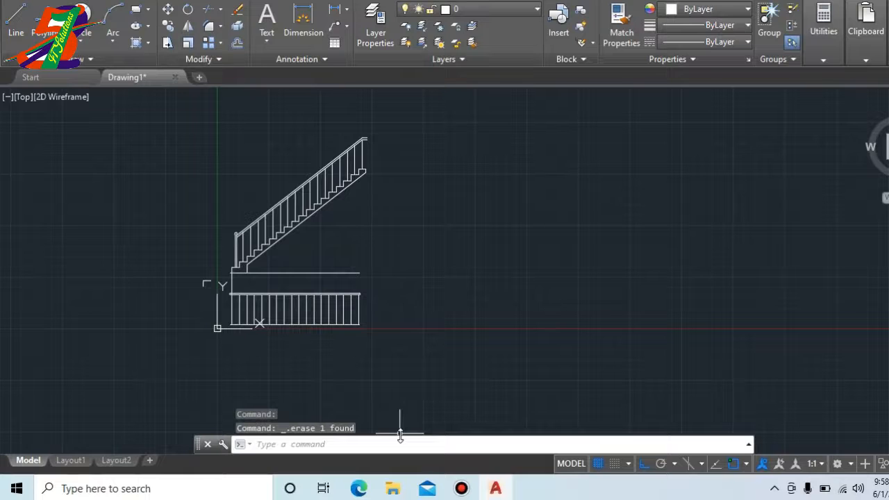
{"action": "scroll", "coordinate": [394, 425], "scroll_direction": "up", "scroll_amount": 2}
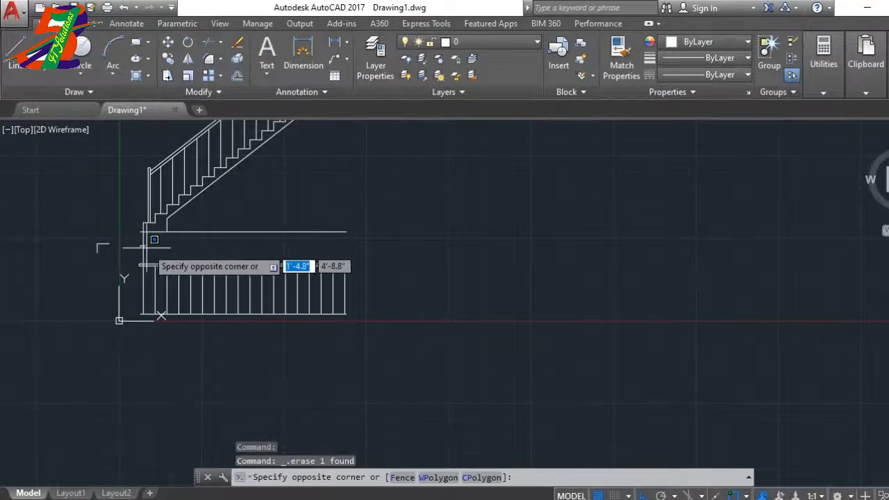
{"action": "left_click", "coordinate": [169, 254]}
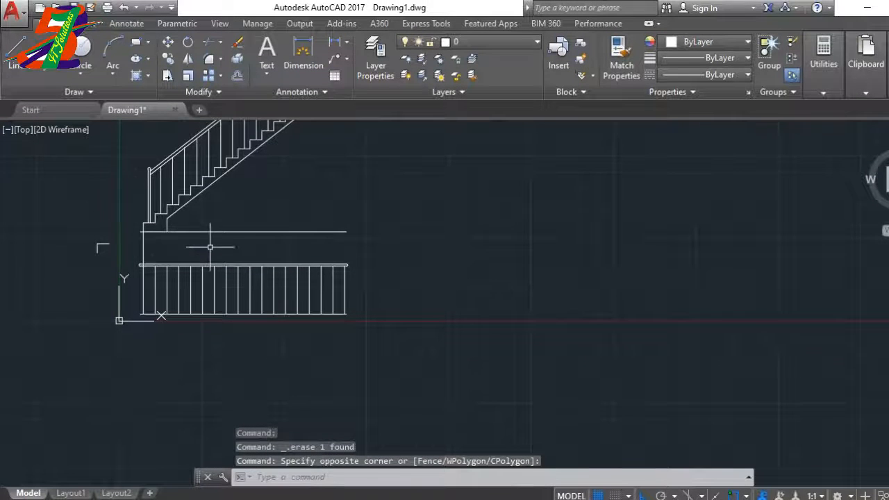
{"action": "left_click", "coordinate": [92, 243]}
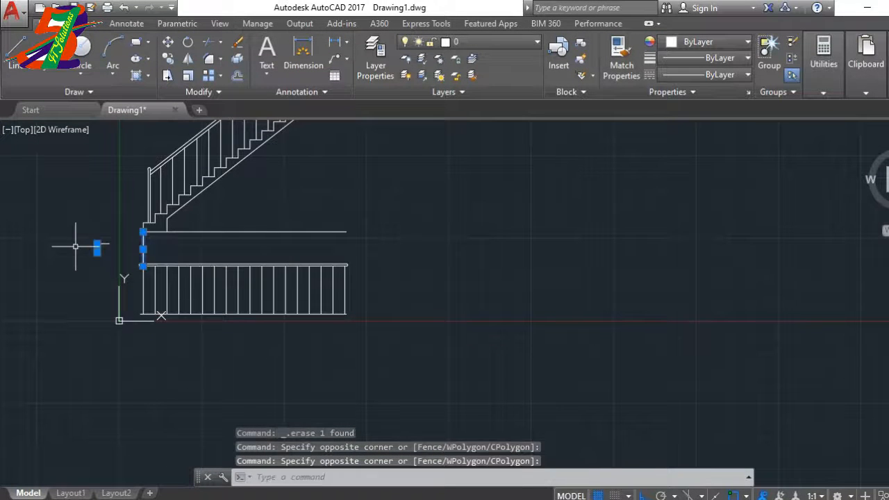
{"action": "key", "text": "Delete"}
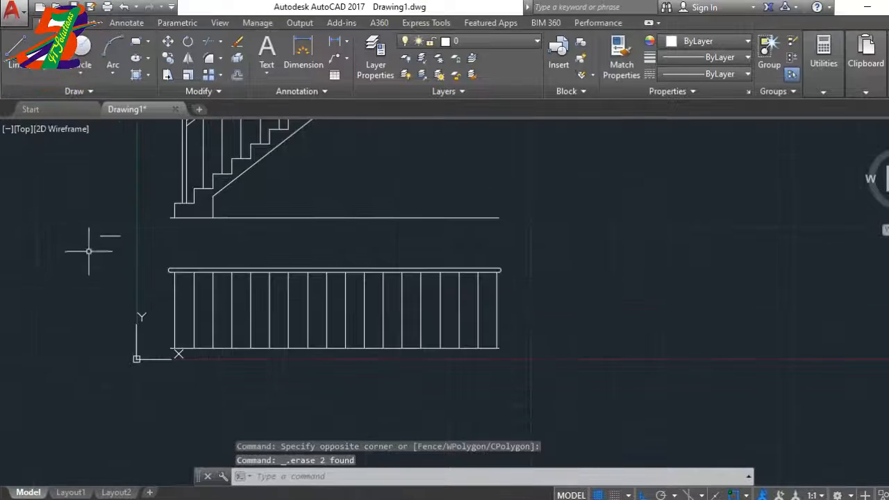